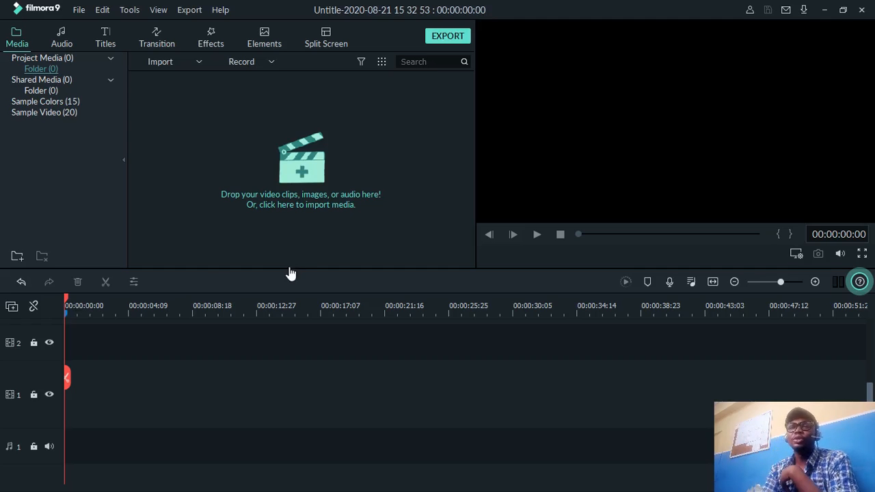
Zoom in on the empty timeline until the ruler labels are five frames apart.
left_click_drag(201, 306, 668, 328)
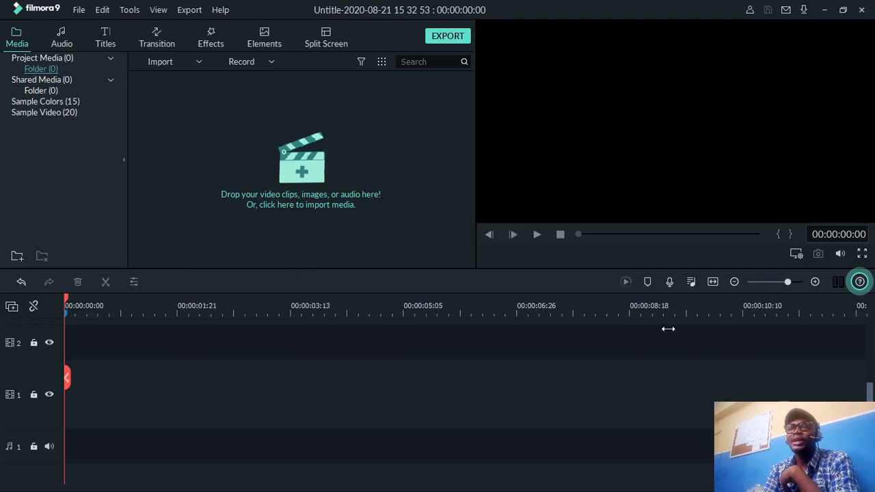
left_click_drag(222, 307, 314, 300)
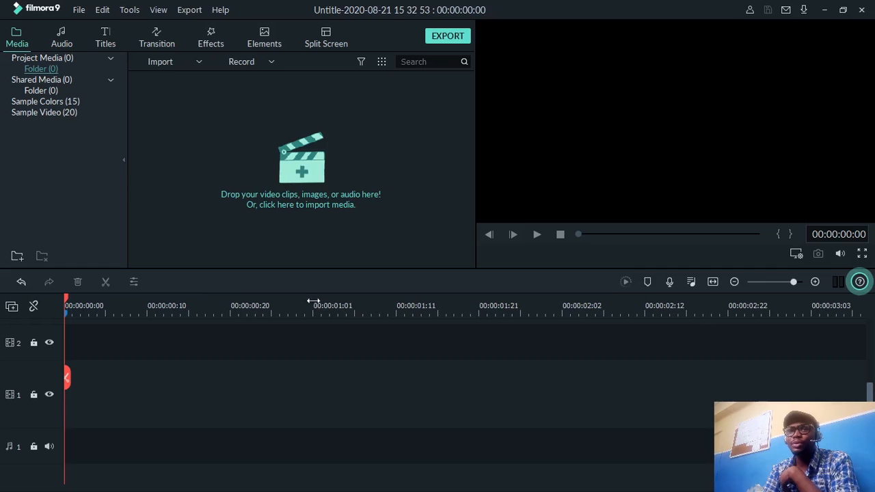
left_click_drag(141, 302, 357, 299)
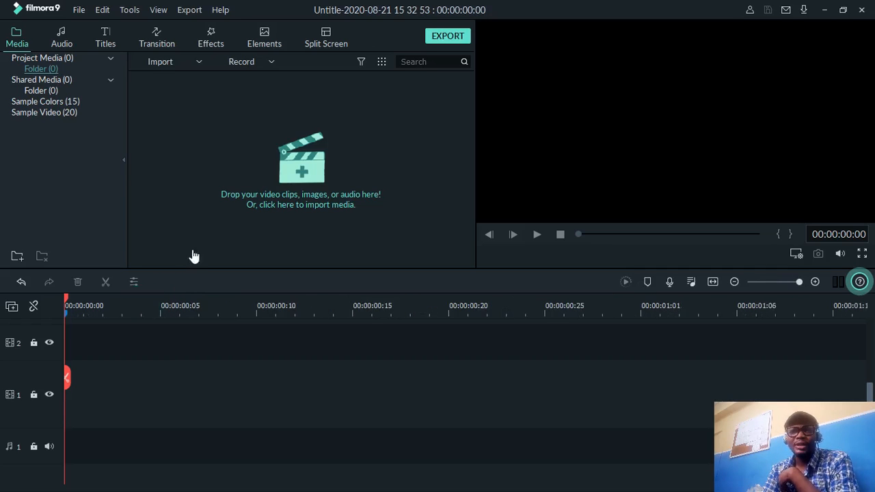
left_click_drag(75, 304, 194, 332)
Move the playhead along the timeline ruler to about frame 3.
left_click_drag(179, 294, 174, 304)
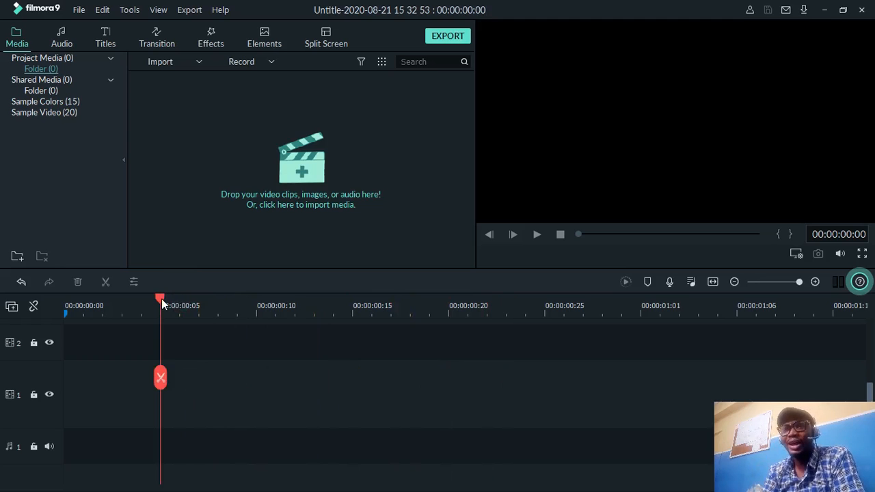
left_click_drag(161, 298, 123, 307)
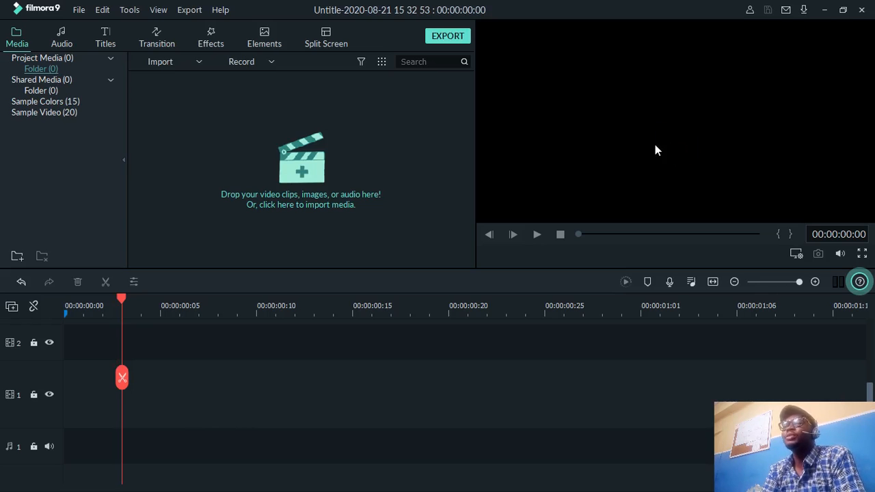
left_click(636, 145)
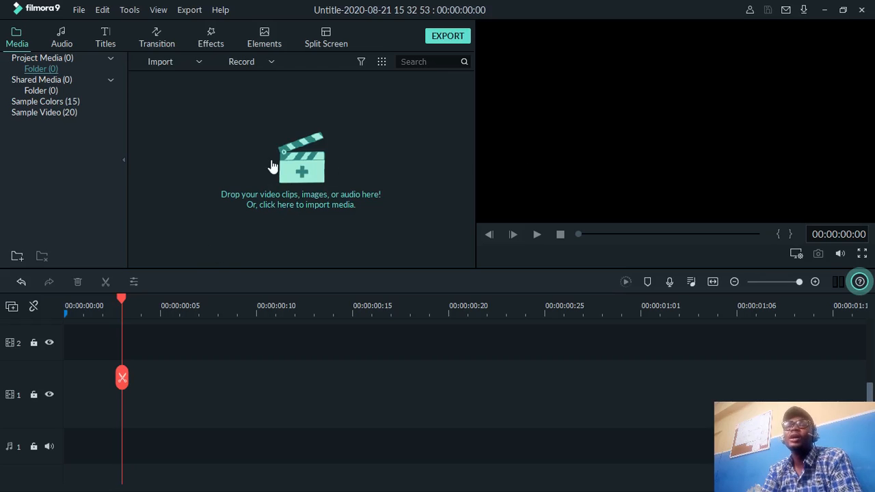
left_click(250, 160)
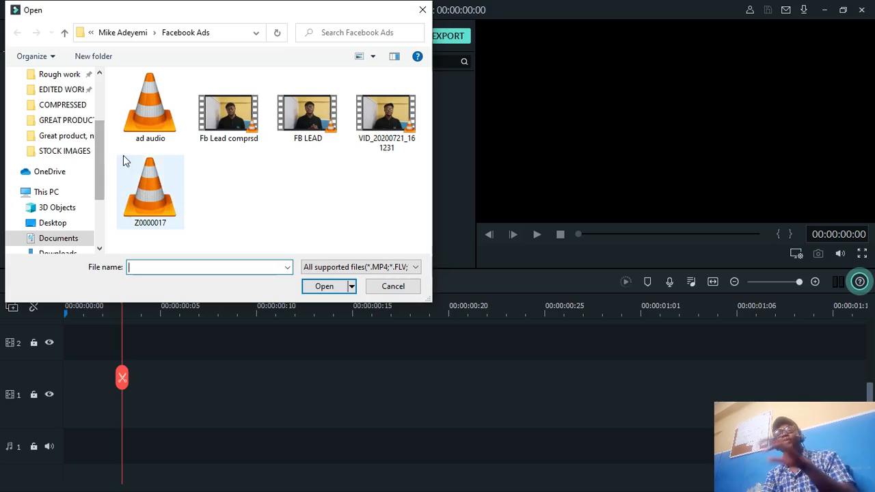
mouse_move(137, 168)
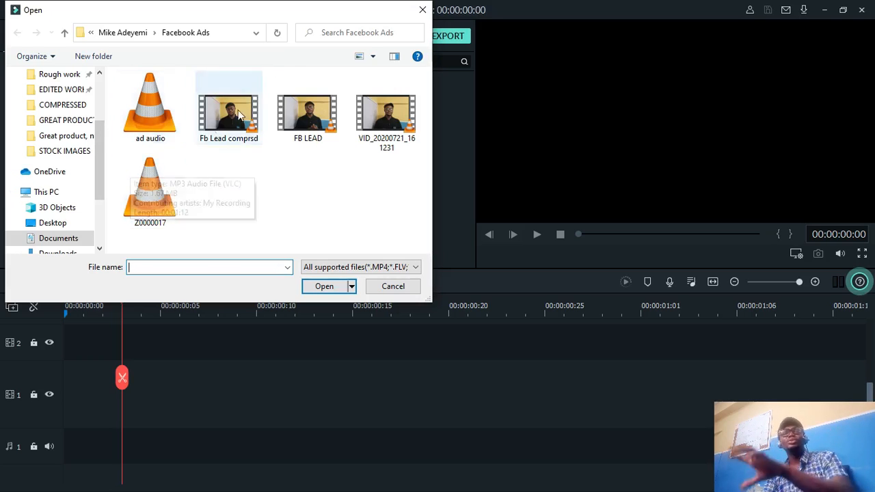
left_click(423, 15)
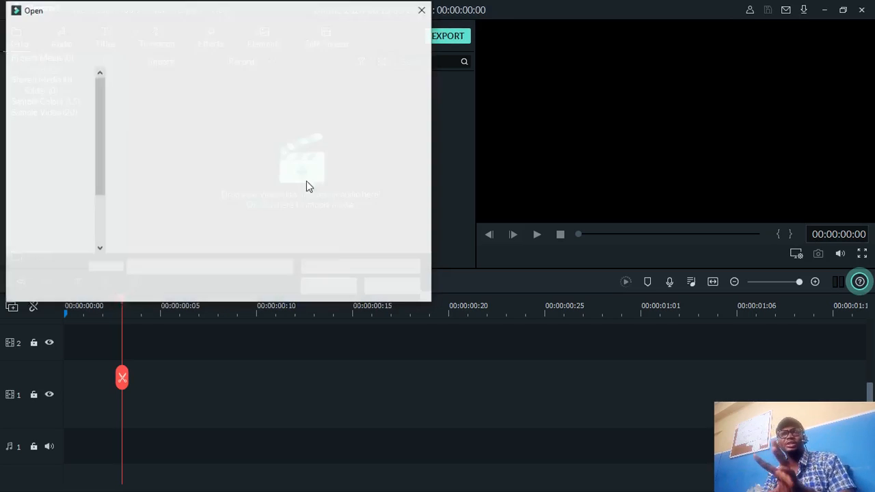
left_click(417, 10)
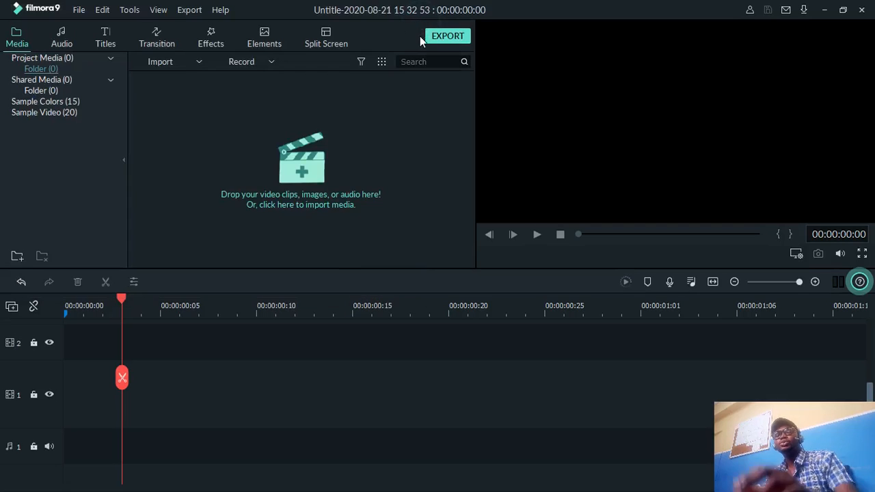
key("ctrl+i")
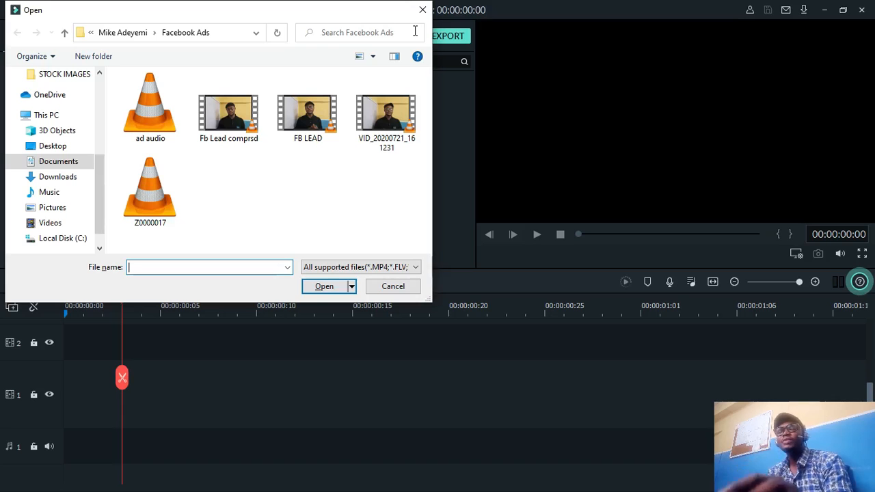
left_click(422, 9)
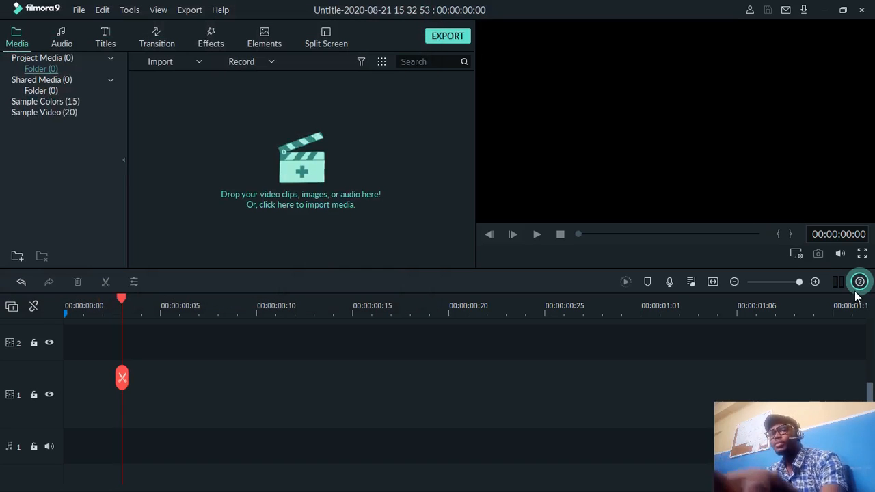
key("ctrl+i")
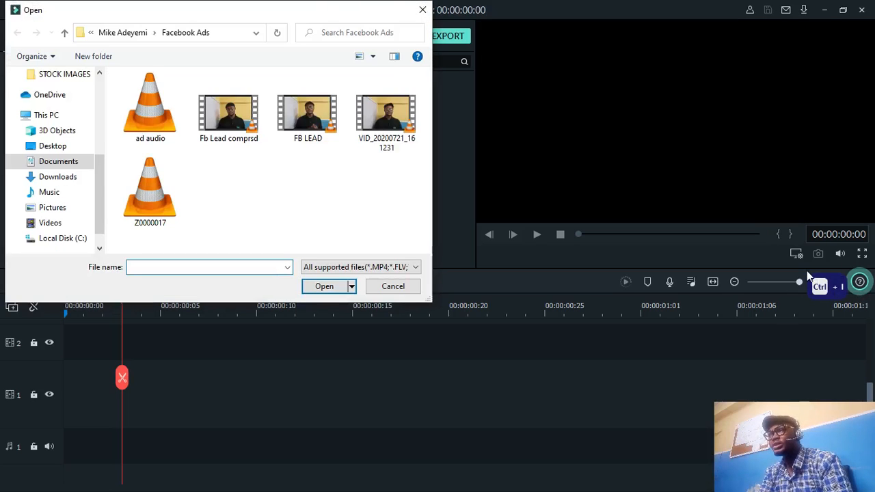
left_click(814, 285)
left_click(833, 287)
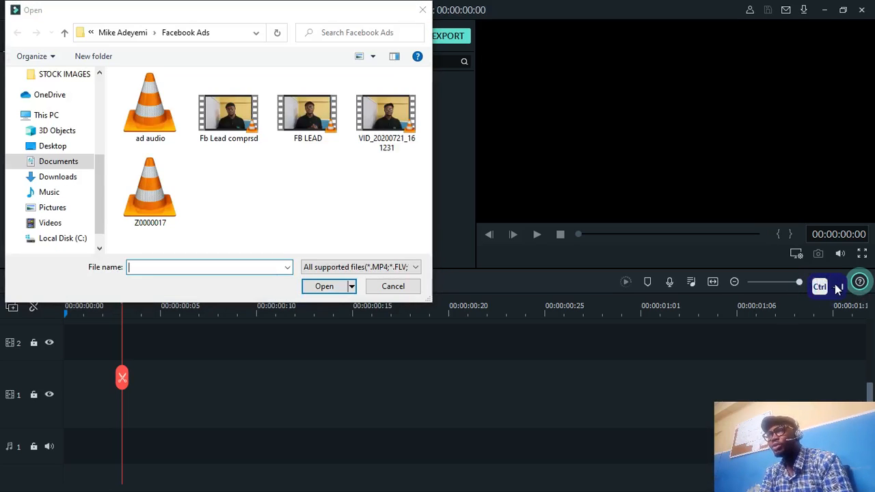
left_click(415, 16)
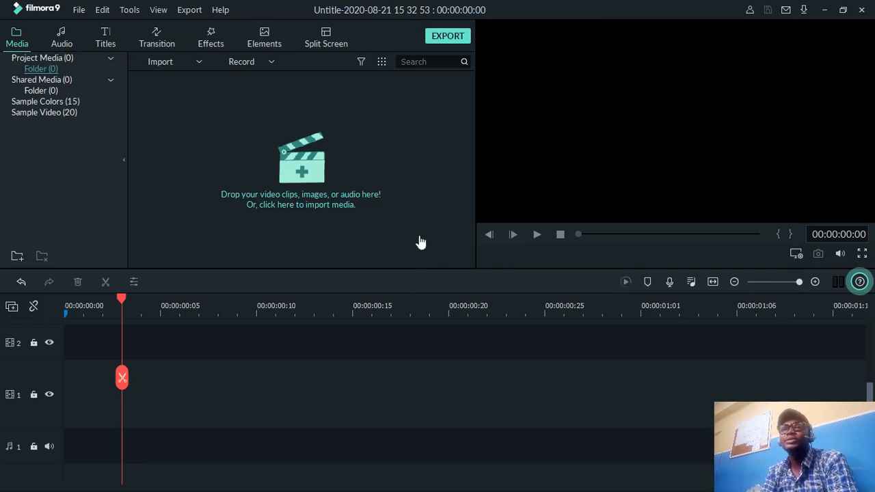
Import the video VID_20200721_161231 from the Facebook Ads folder and return the playhead to the start of the timeline.
left_click(306, 156)
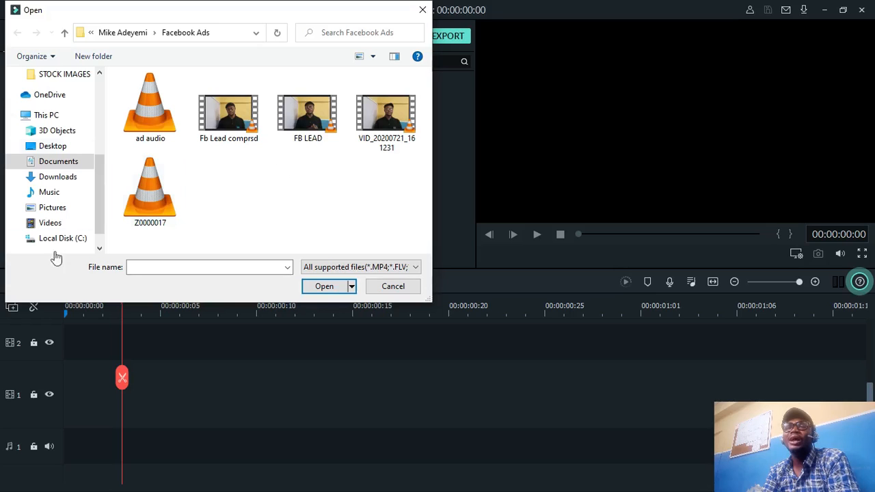
scroll(77, 169, "up", 1)
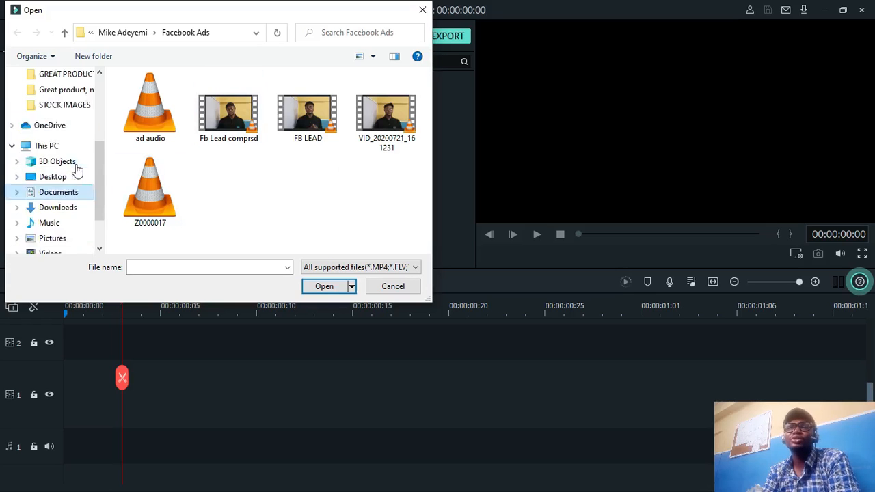
scroll(75, 167, "up", 2)
scroll(74, 160, "down", 2)
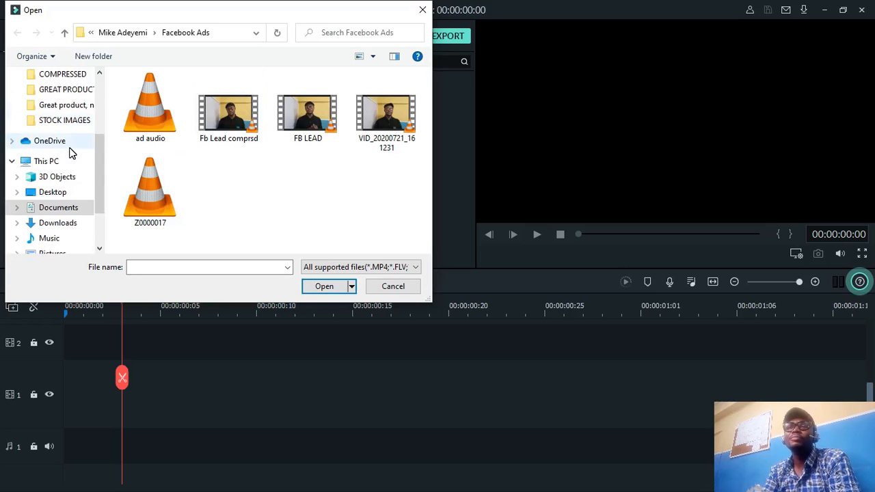
scroll(69, 151, "down", 3)
left_click(370, 118)
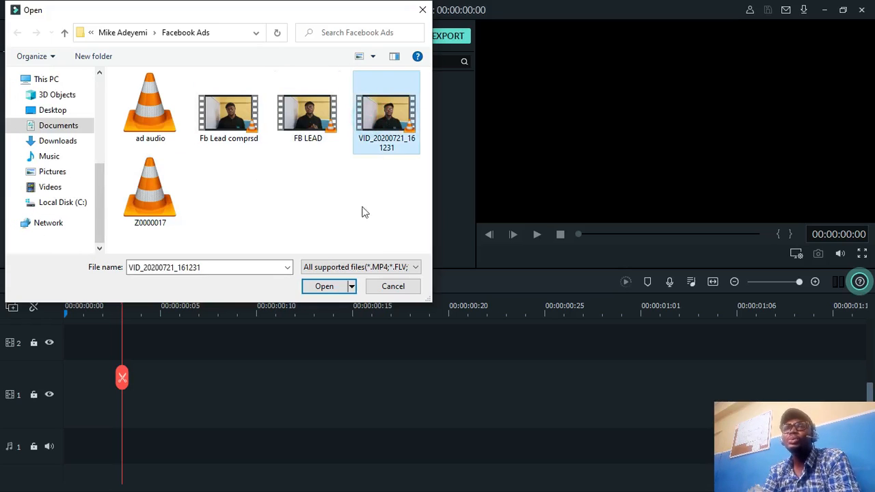
left_click(324, 286)
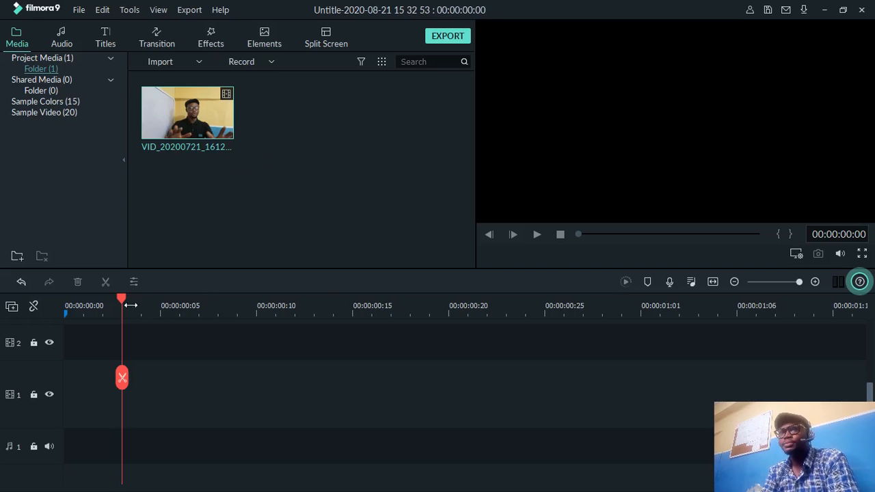
left_click_drag(121, 298, 32, 298)
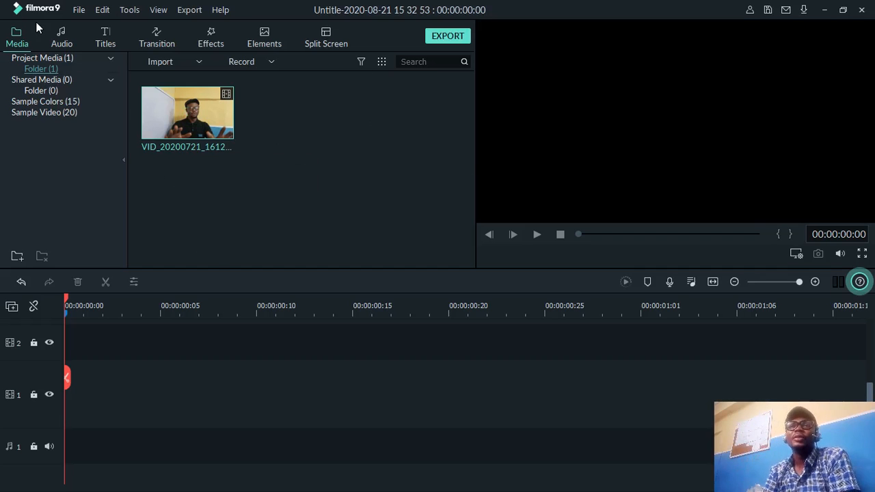
Look through the full list of built-in music in the audio library and load the Wooden Smile track in the preview.
left_click(17, 39)
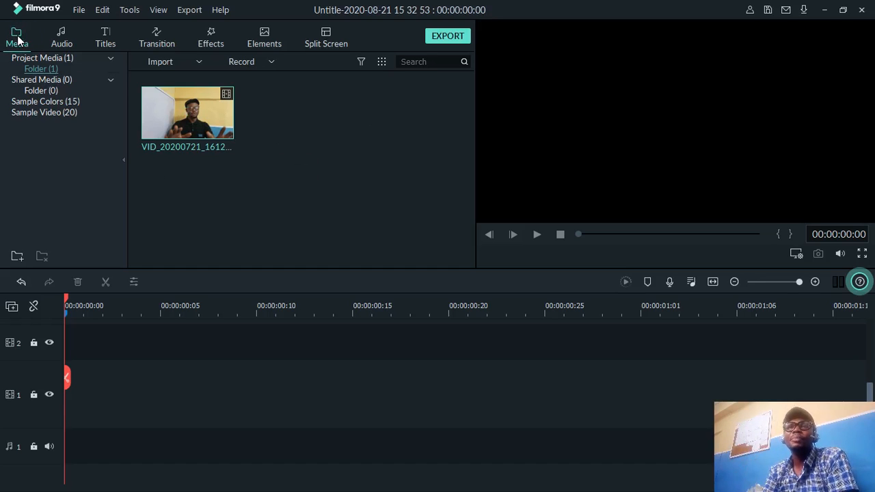
left_click(66, 38)
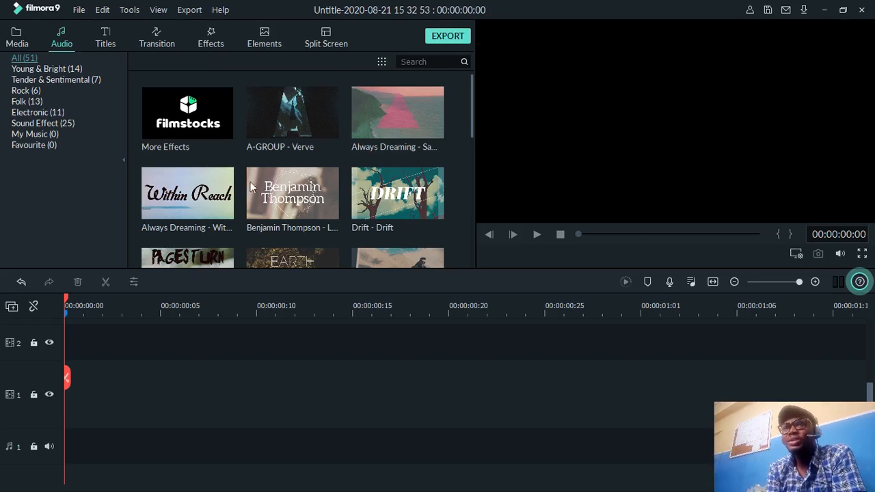
scroll(347, 227, "down", 15)
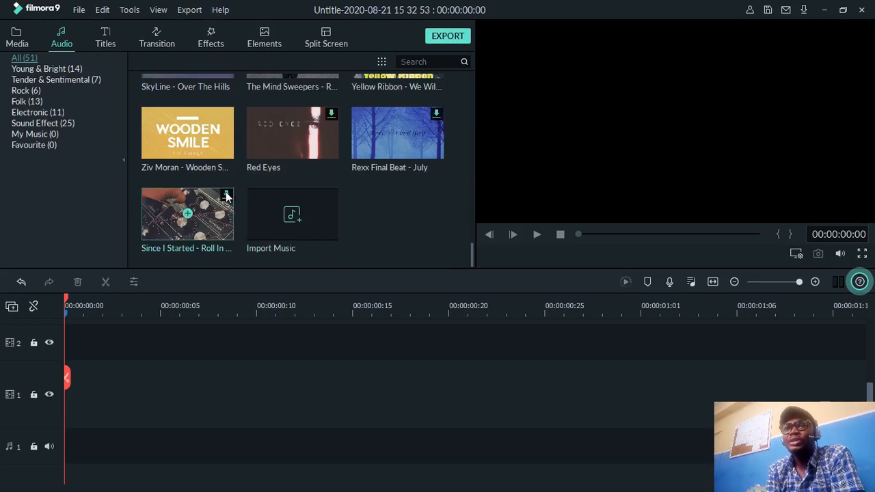
scroll(260, 198, "up", 15)
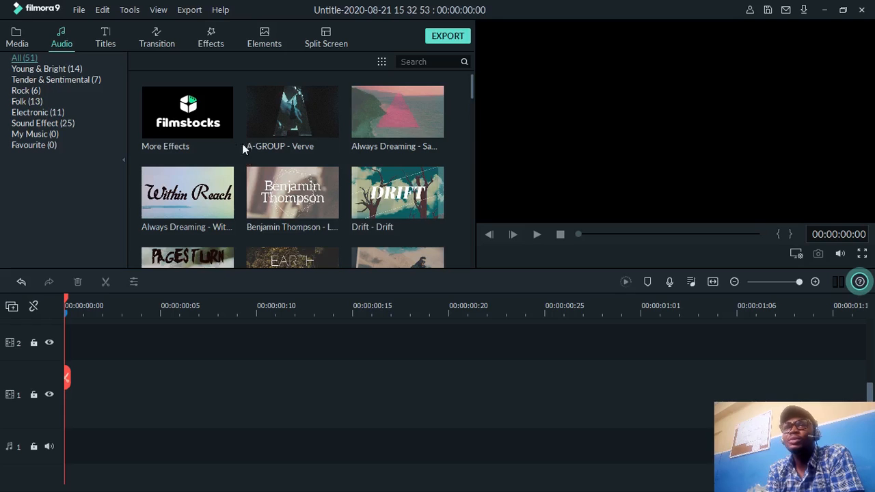
scroll(372, 128, "down", 5)
scroll(395, 130, "down", 5)
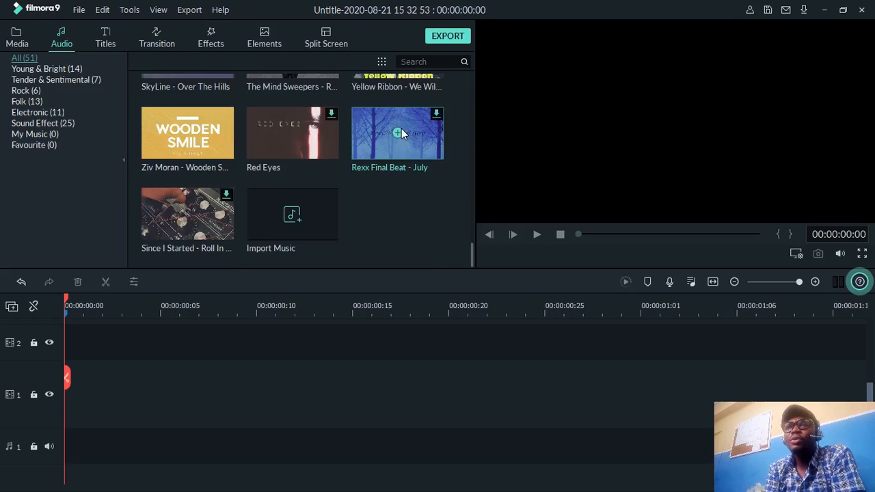
left_click(228, 113)
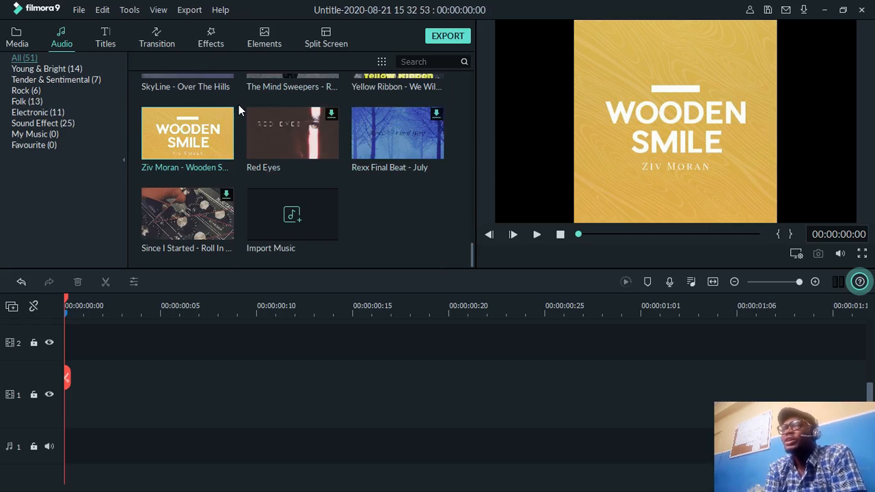
scroll(239, 106, "up", 5)
scroll(240, 99, "up", 10)
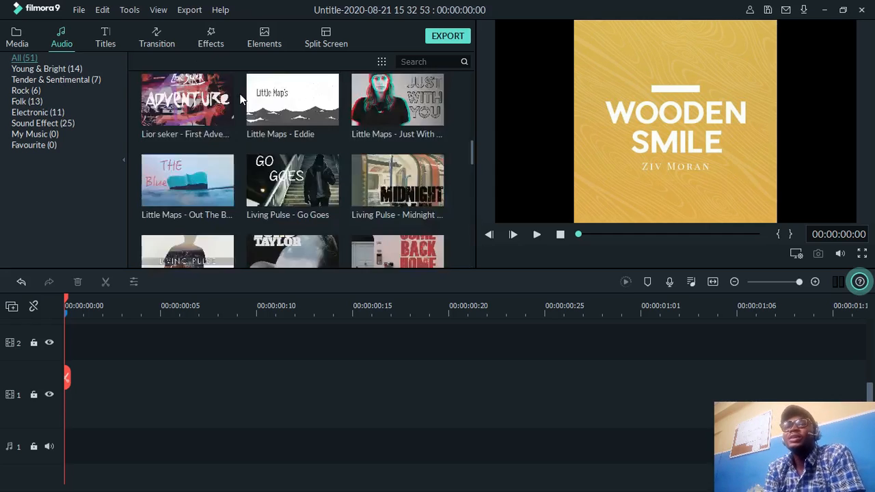
scroll(248, 94, "up", 3)
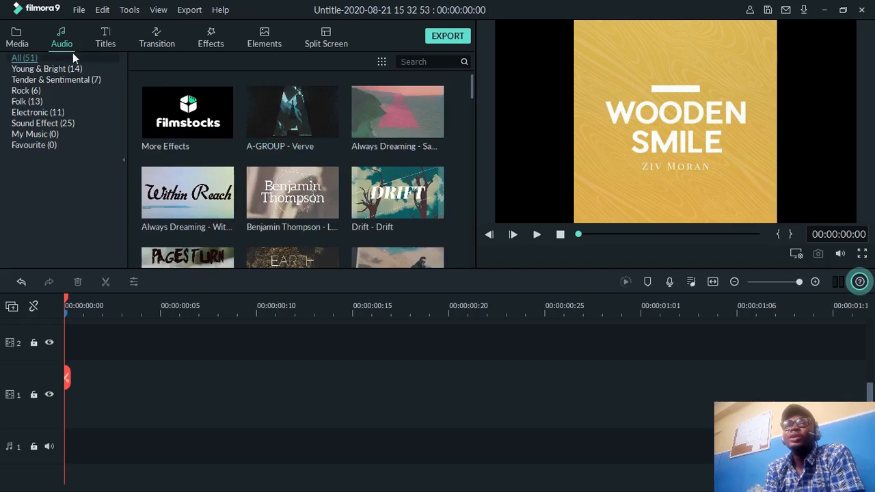
Look over the project media and the built-in collections of titles, transitions and effects.
left_click(17, 38)
left_click(103, 37)
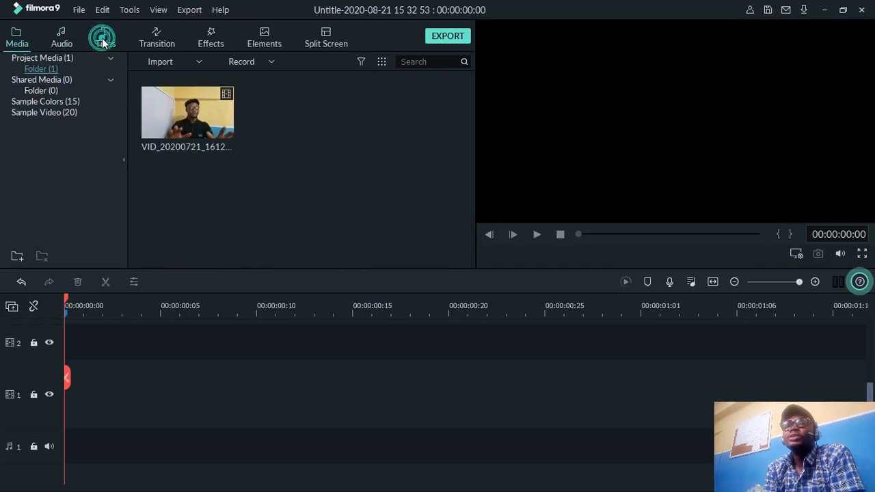
left_click(107, 39)
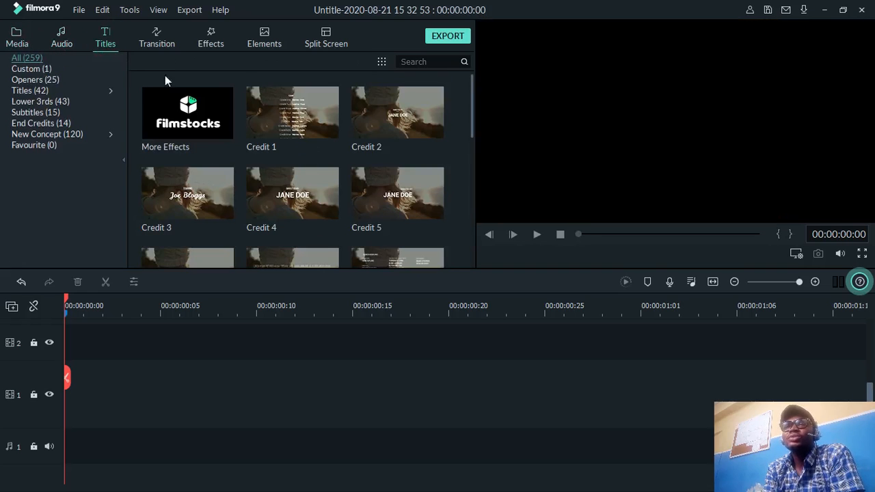
left_click(158, 41)
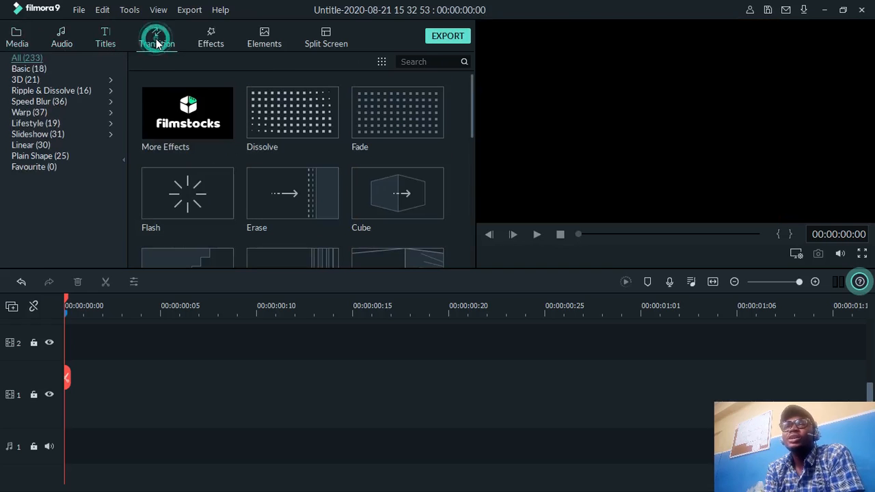
left_click(216, 41)
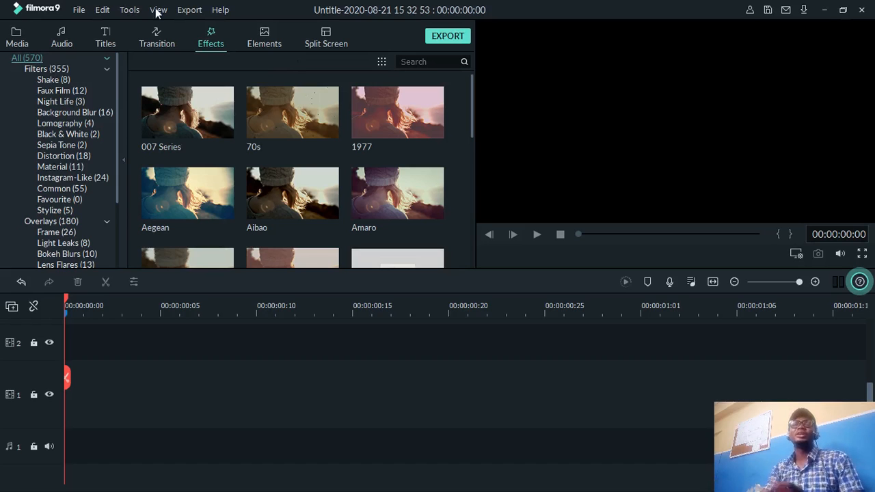
left_click(14, 41)
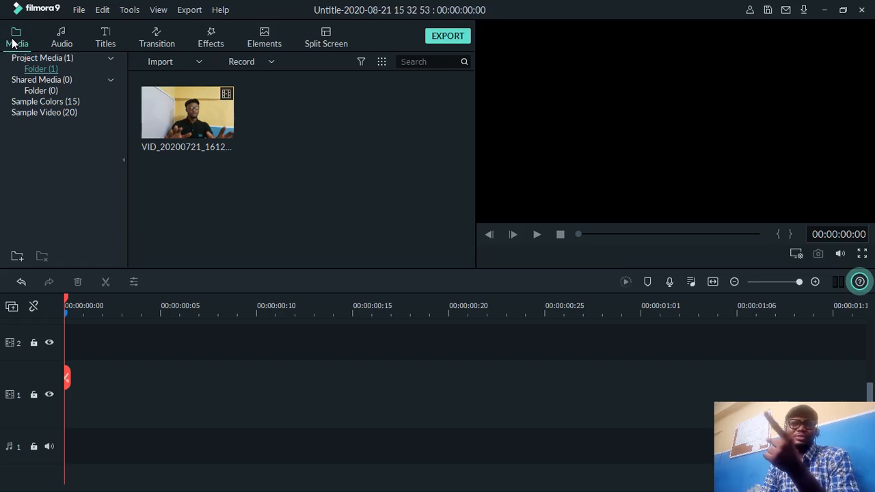
left_click(107, 42)
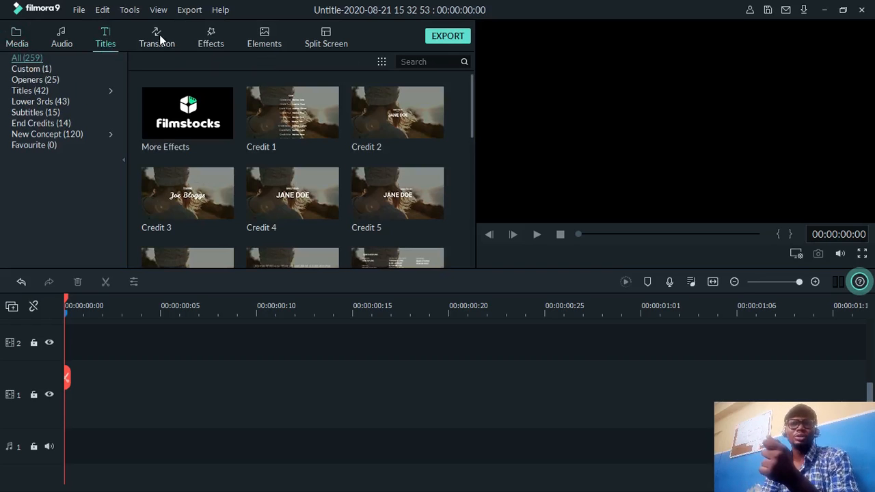
Look through the built-in collections of transitions, effects and elements.
left_click(159, 35)
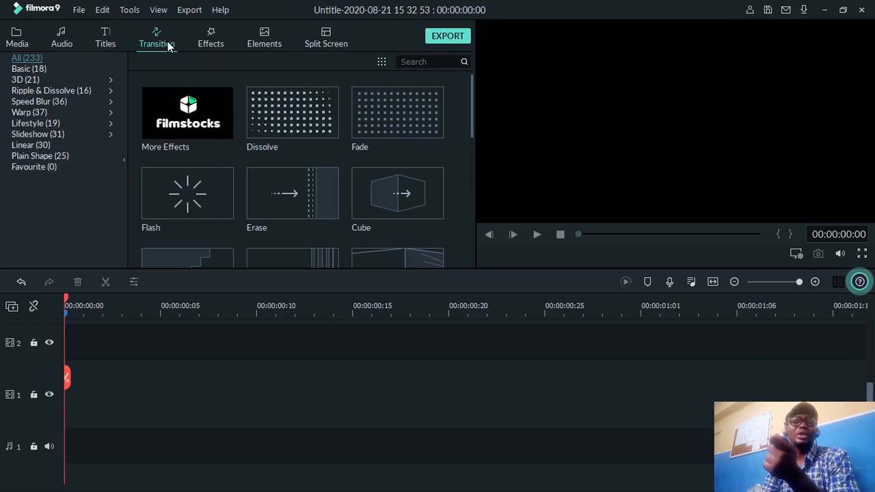
left_click(210, 35)
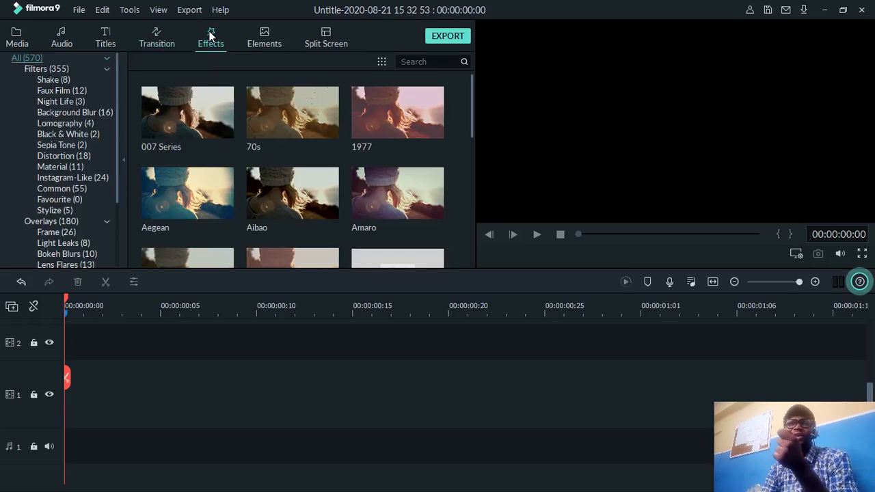
left_click(262, 38)
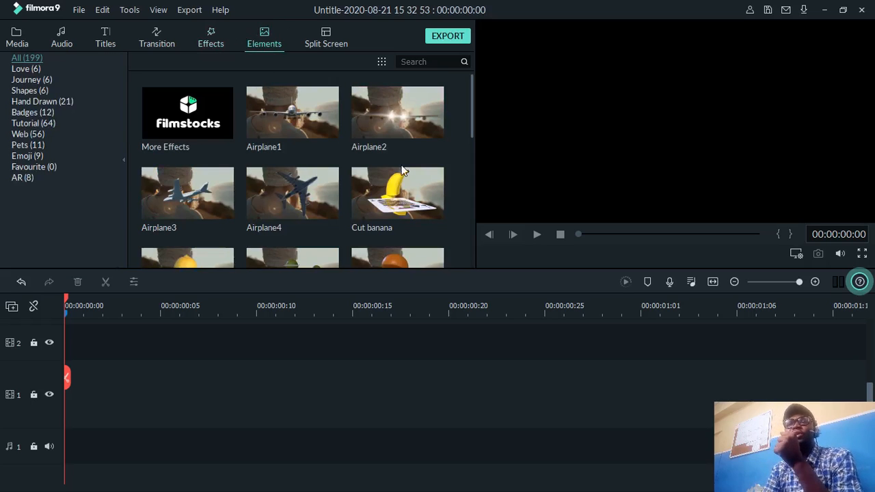
scroll(381, 137, "down", 20)
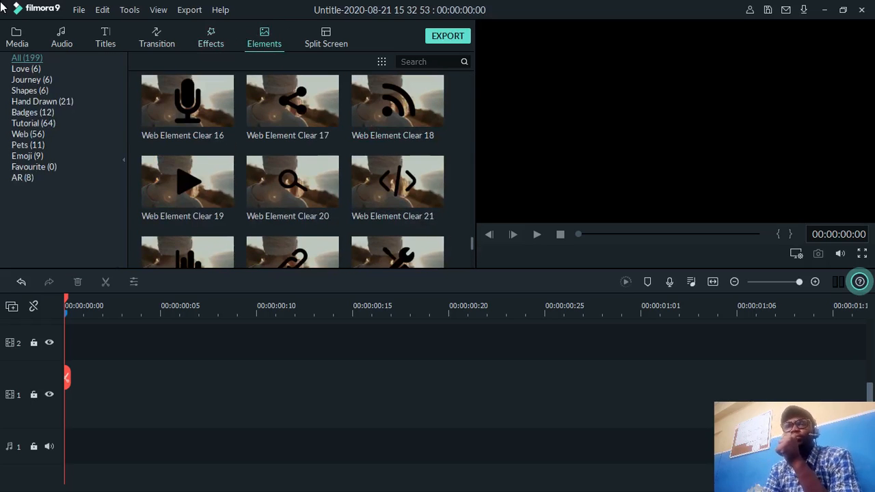
Play the imported VID_20200721_161231 clip in the preview, replay it from about 37 seconds, and switch the preview back to the timeline.
left_click(15, 37)
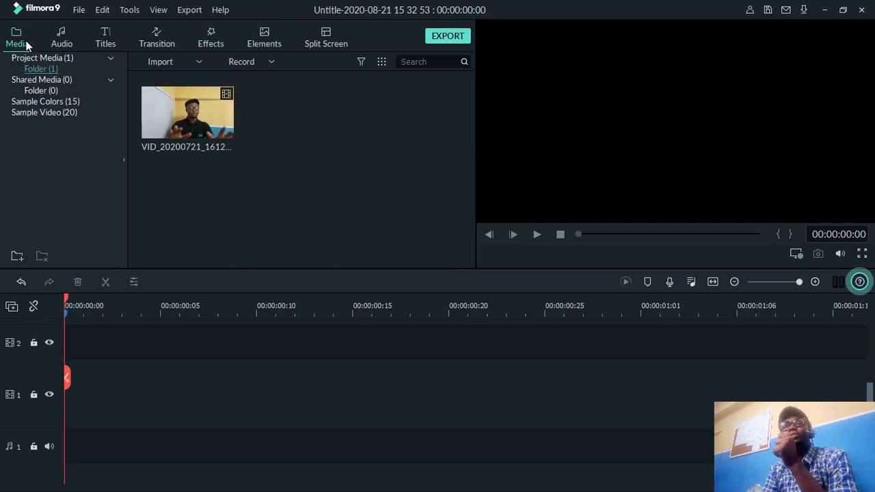
double_click(163, 108)
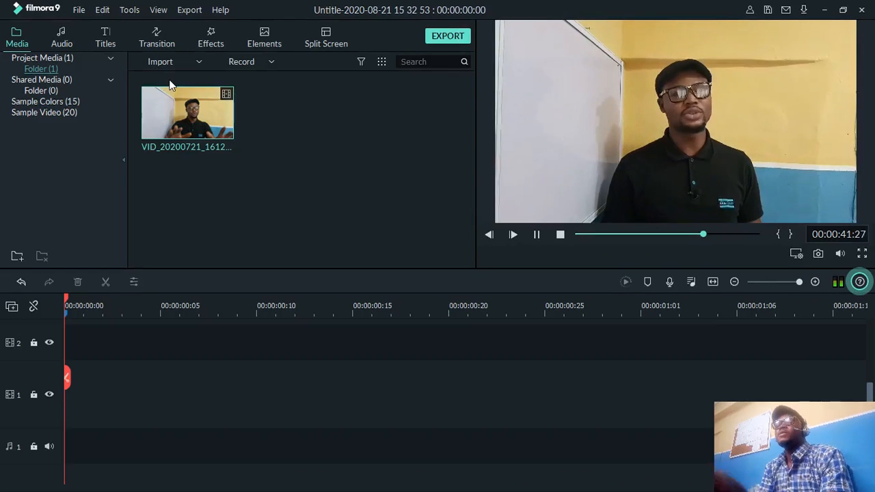
key("space")
left_click(677, 235)
mouse_move(677, 233)
left_mouse_down()
mouse_move(670, 229)
mouse_move(678, 226)
left_mouse_up()
key("space")
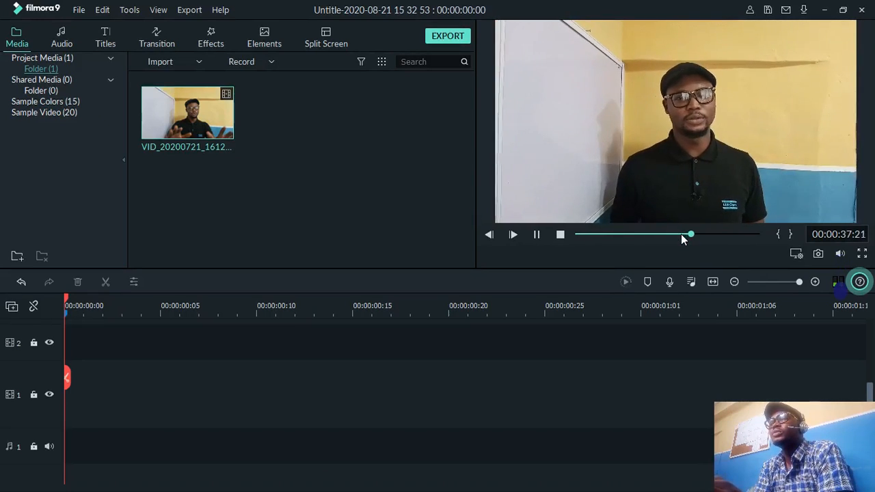
key("space")
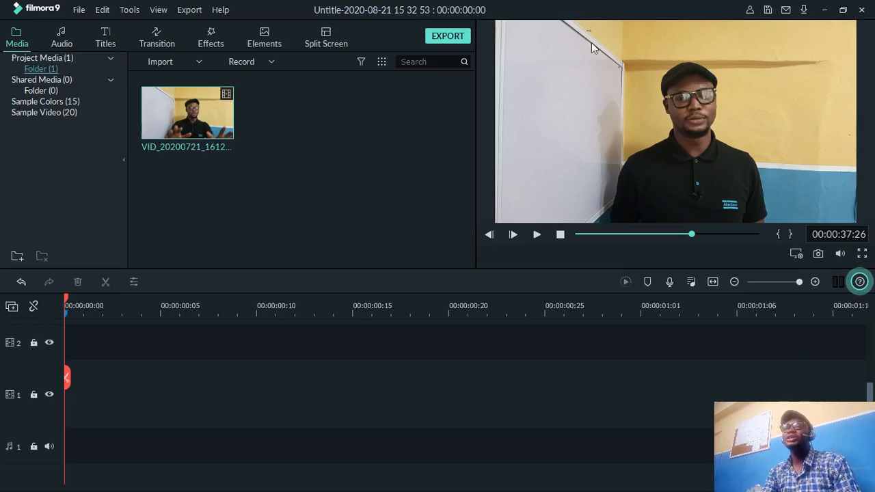
left_click(672, 94)
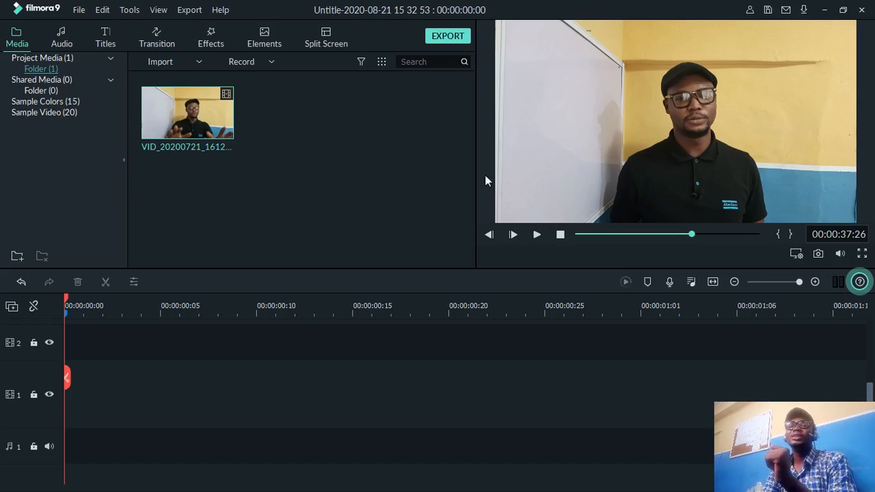
left_click(242, 387)
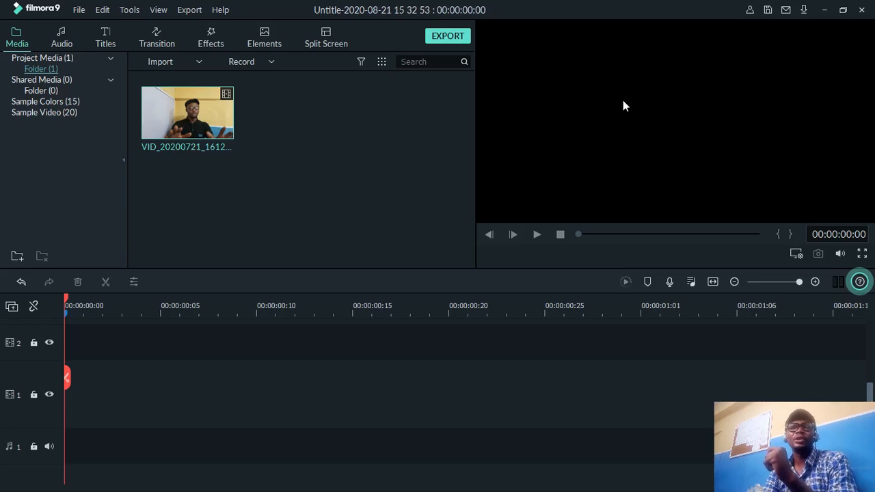
Reload the VID_20200721_161231 source clip in the preview and pause its playback at 00:00:38:10.
left_click(208, 134)
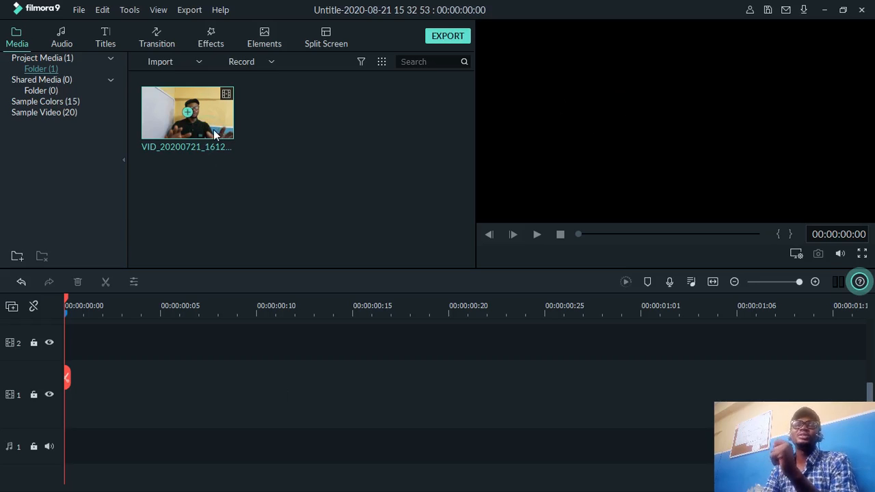
left_click(215, 131)
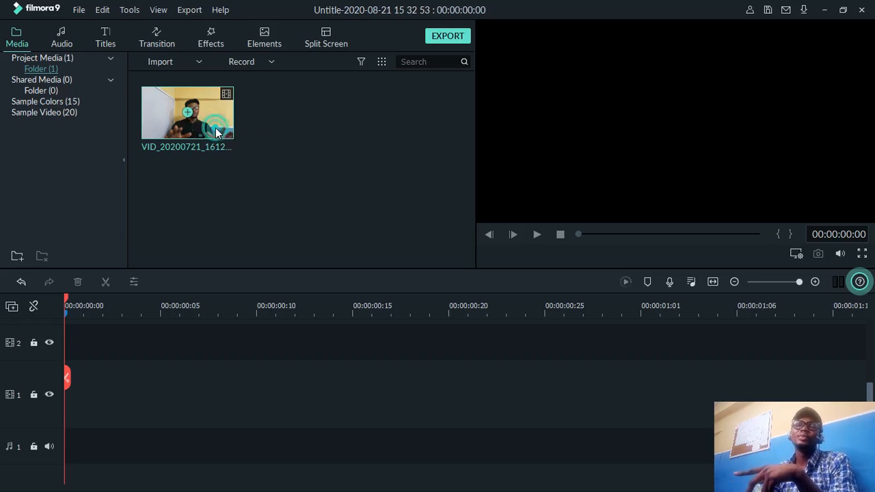
double_click(215, 132)
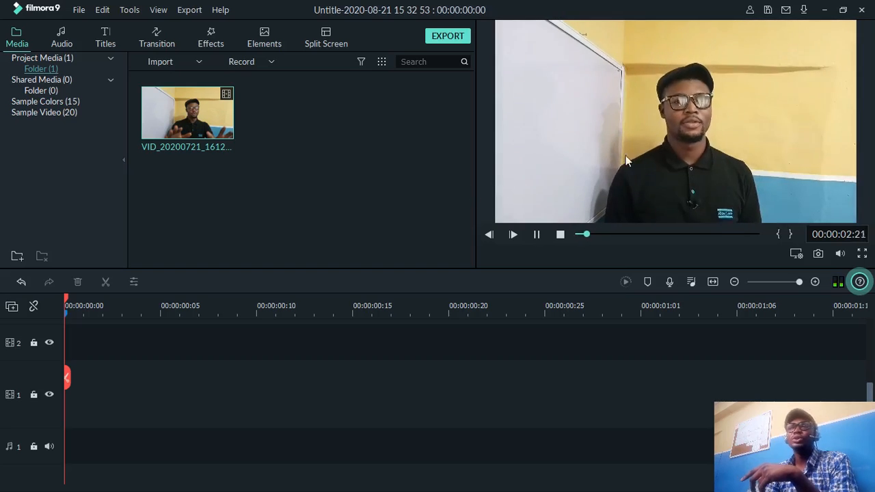
key("space")
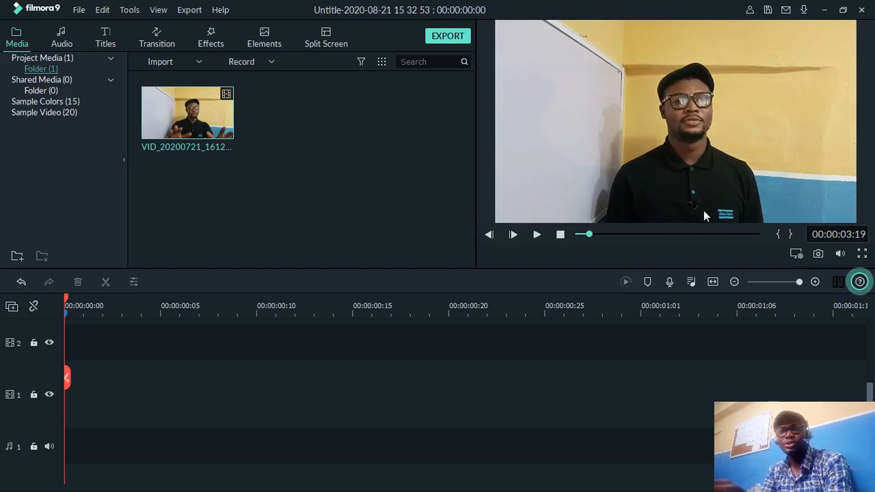
left_click(675, 234)
key("space")
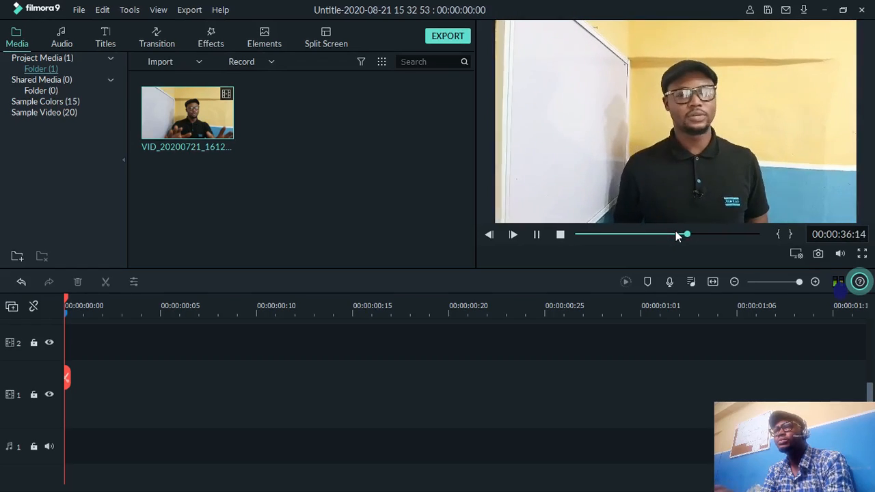
key("space")
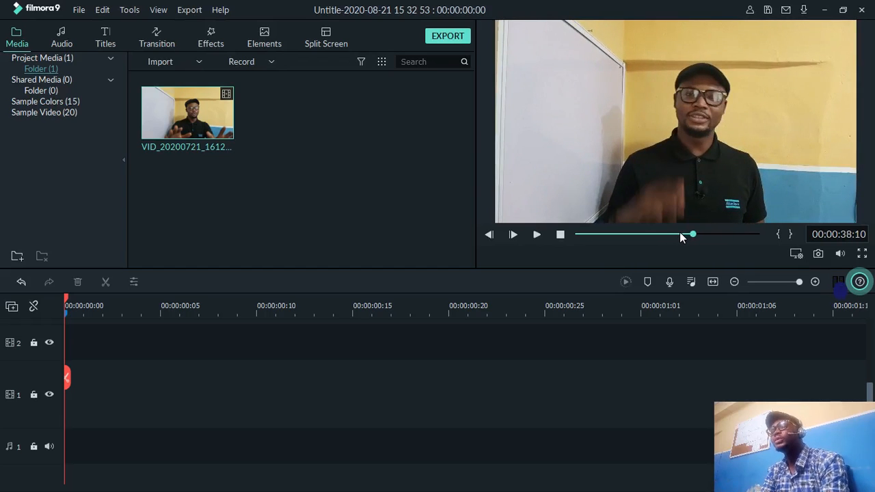
Step through the source clip frame by frame to 00:00:38:06 and set the mark-in point there.
key("Left")
key("Left")
key("Left")
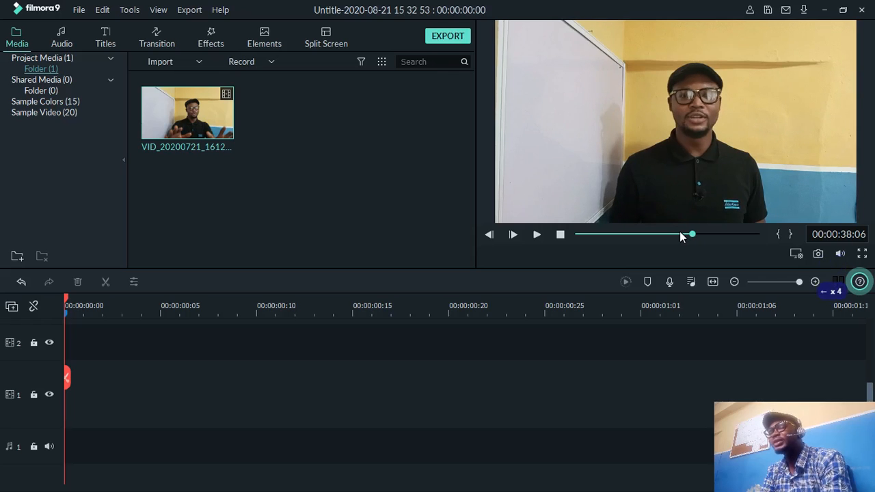
key("Right")
key("Right")
key("Right")
key("Right")
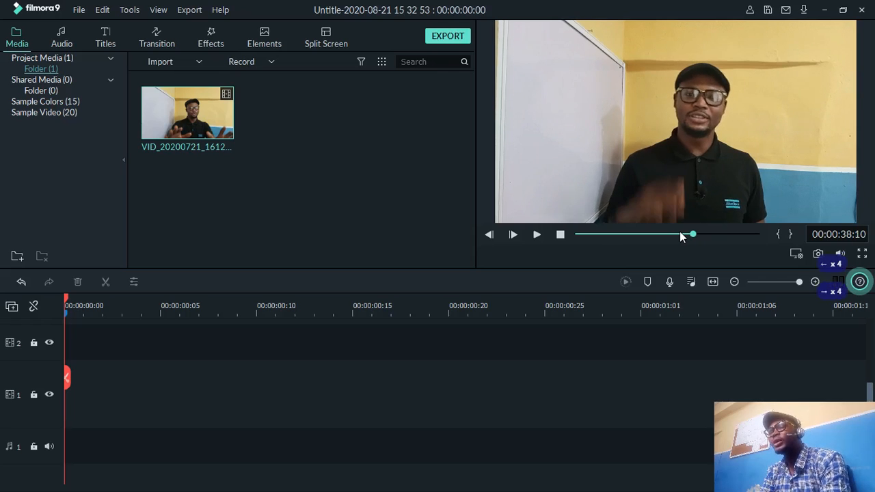
key("Left")
key("Left")
key("Left")
key("Left")
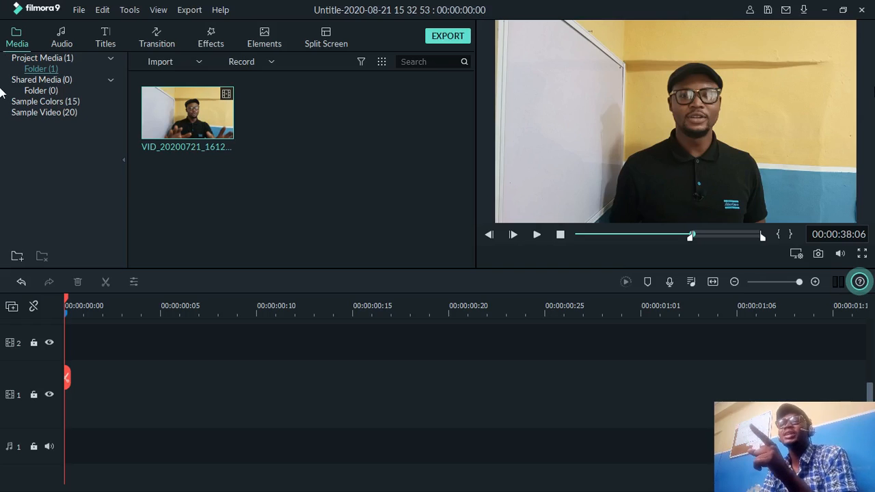
Play the source clip to near its end, step back to 00:00:58:18 and set the mark-out point there.
key("space")
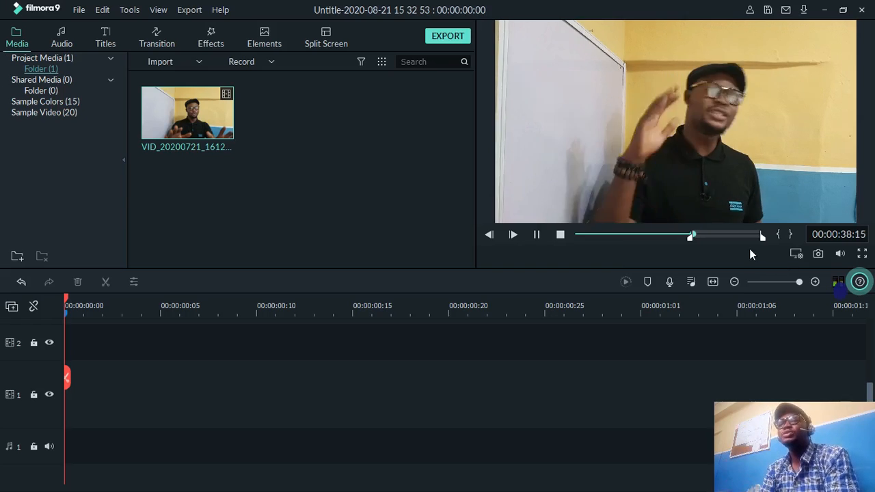
key("space")
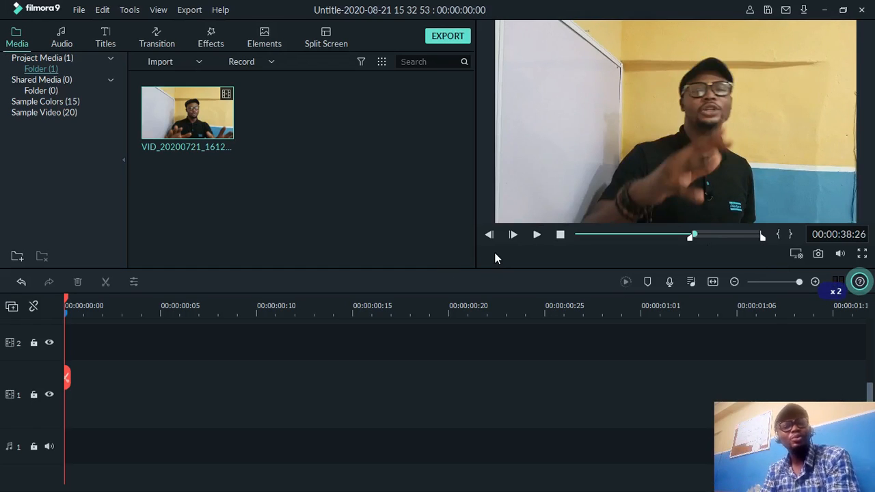
key("space")
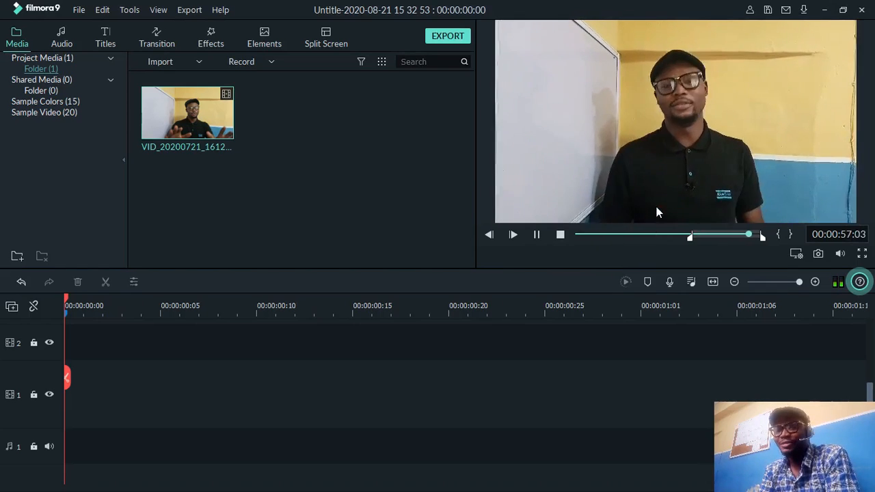
key("space")
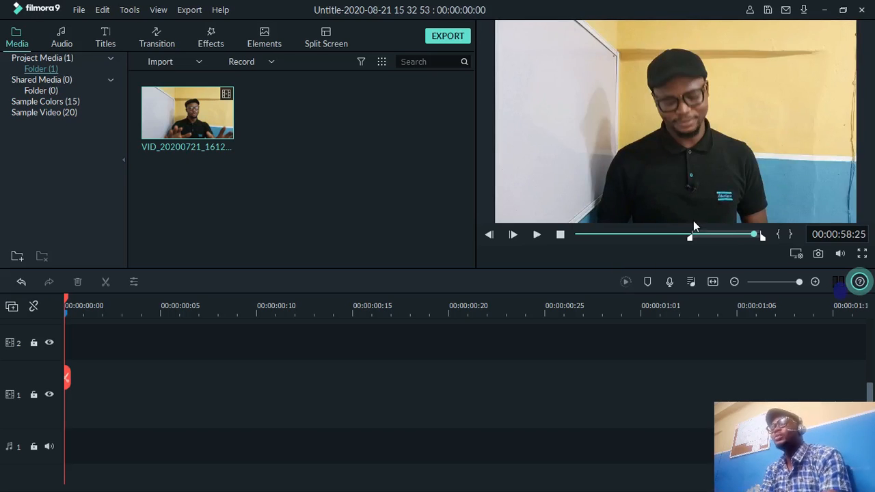
key("j")
key("j")
key("j")
key("j")
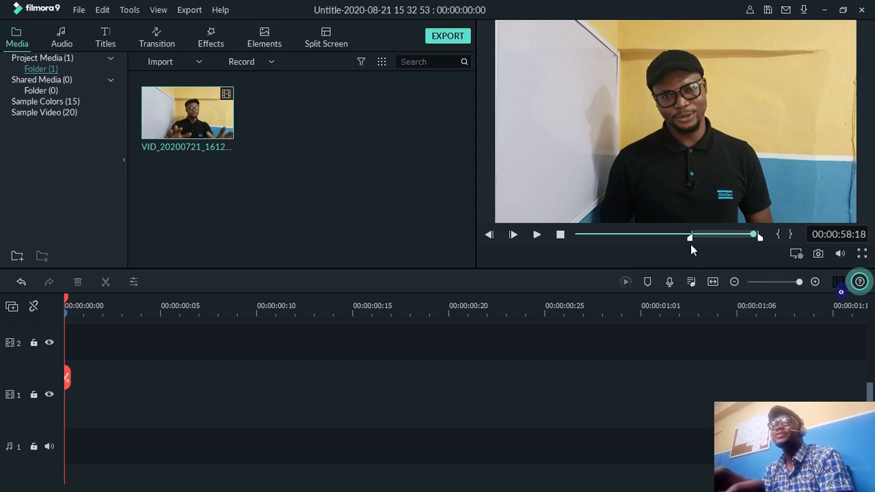
Place the marked range of the clip at the start of video track 1 and fit the whole clip in the timeline view.
mouse_move(690, 239)
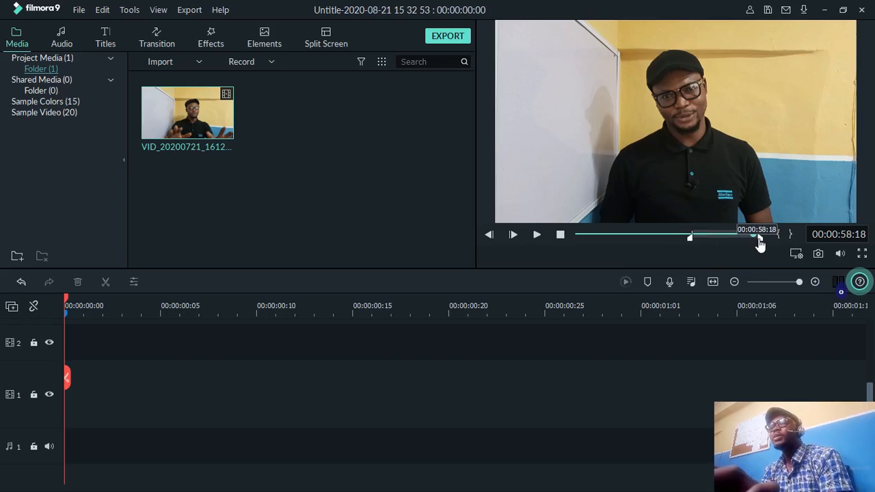
mouse_move(232, 121)
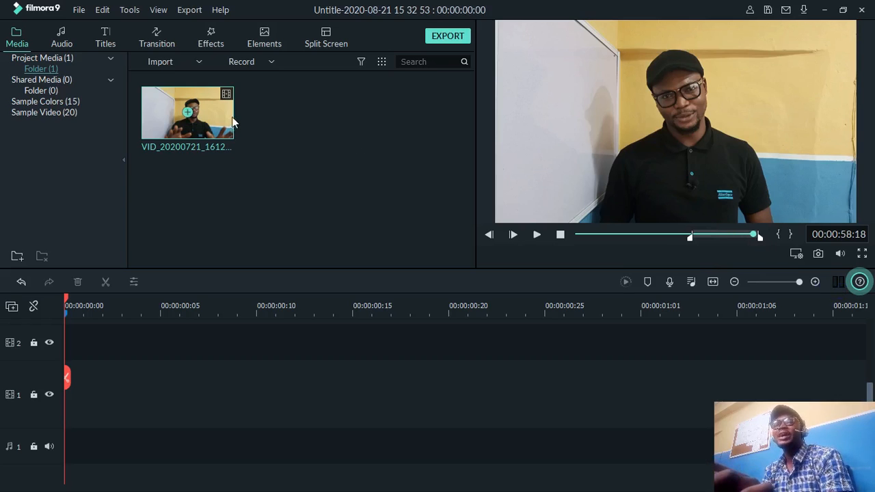
left_click_drag(219, 118, 16, 369)
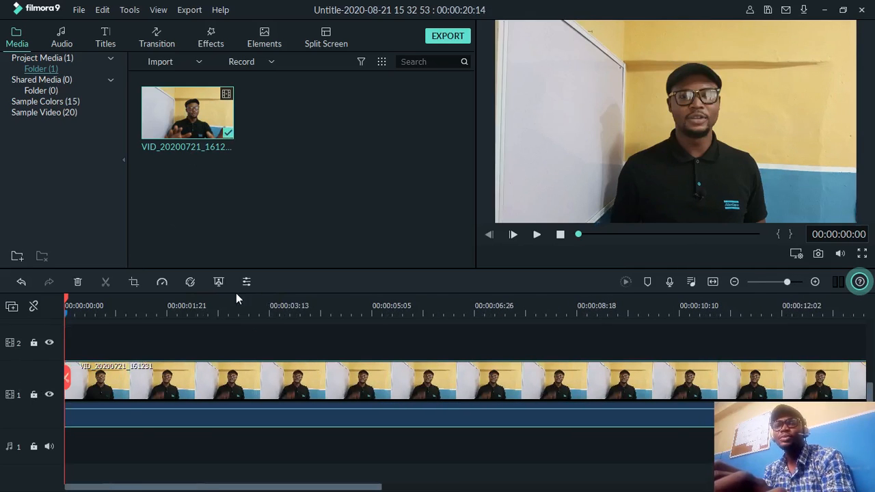
left_click_drag(258, 304, 148, 308)
left_click_drag(376, 301, 147, 320)
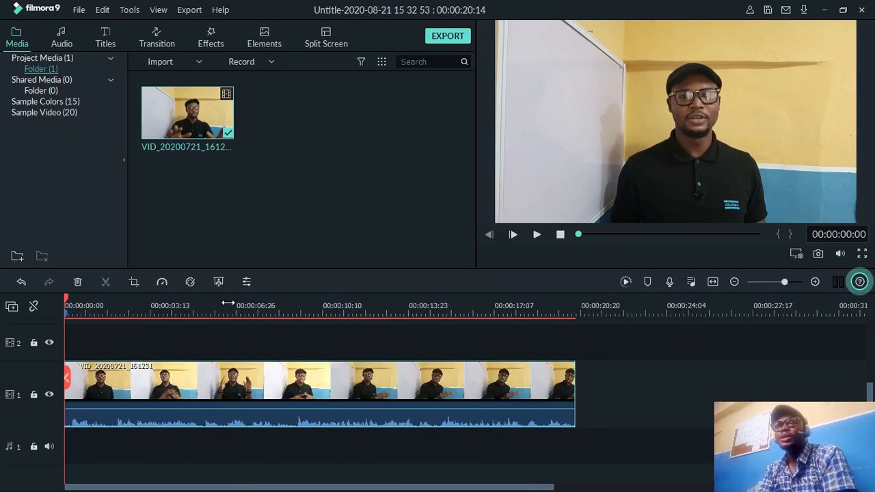
left_click_drag(241, 310, 152, 322)
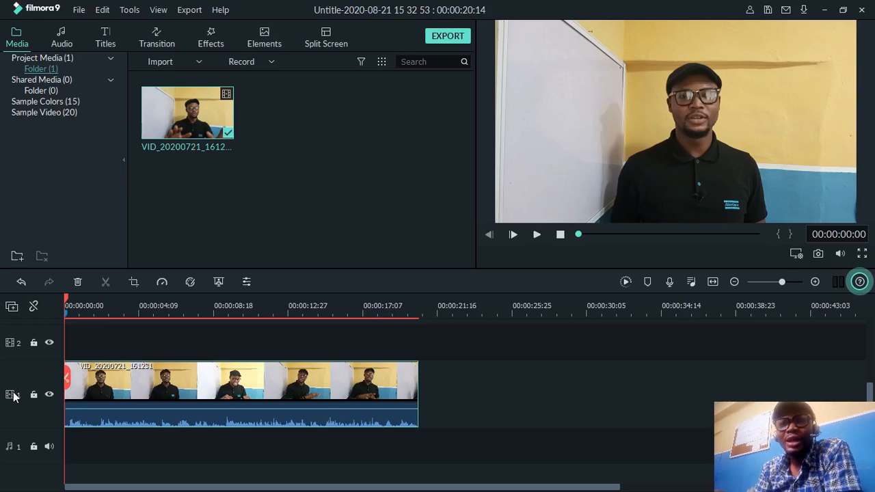
Look over the stacked video and audio tracks, and try the timeline's link toggle, restoring its original state.
scroll(2, 390, "up", 2)
scroll(3, 388, "down", 2)
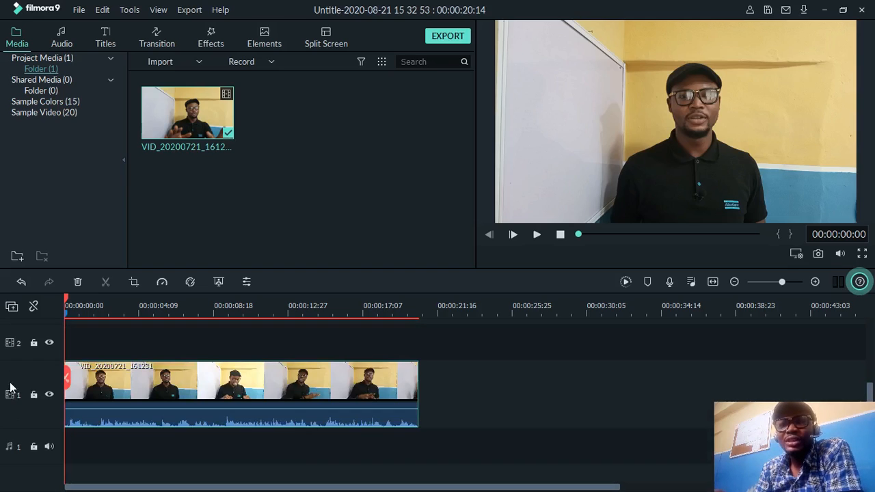
scroll(4, 388, "up", 1)
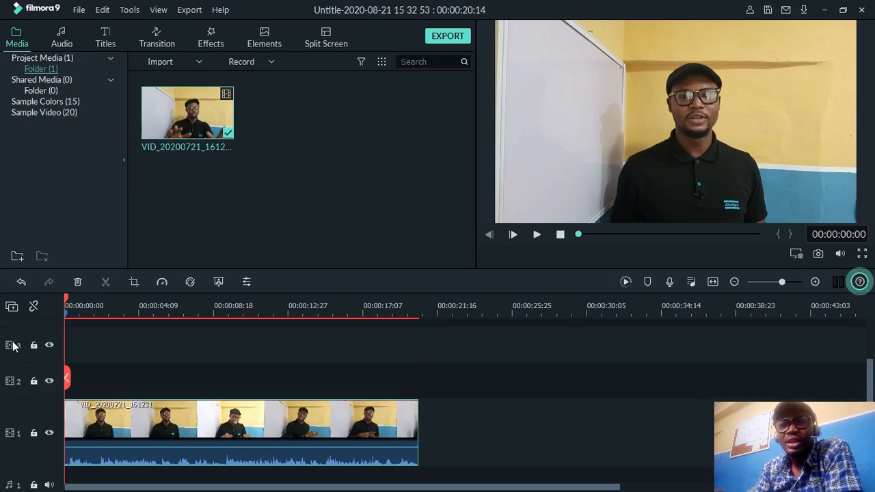
scroll(11, 354, "up", 2)
left_click(10, 374)
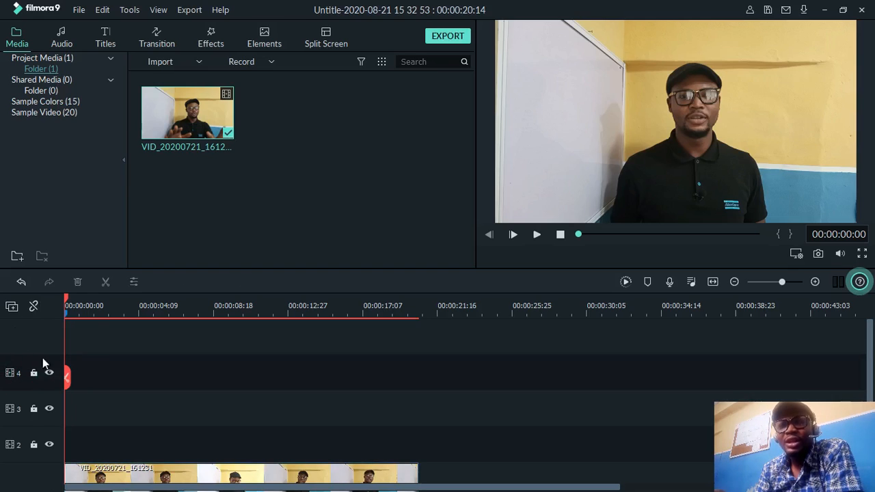
scroll(50, 334, "down", 3)
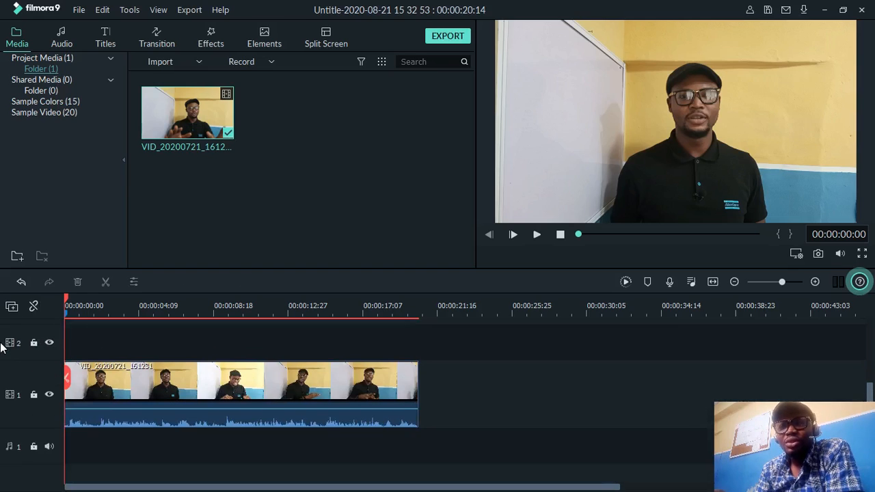
left_click(33, 308)
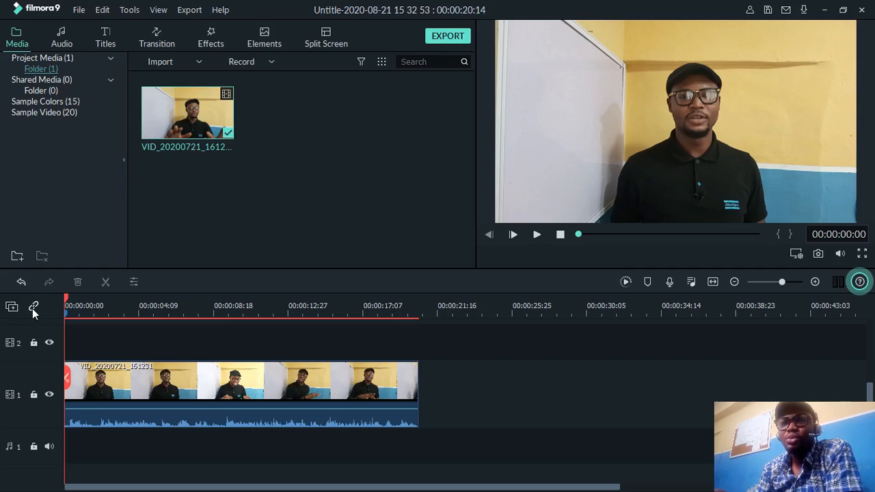
left_click(33, 308)
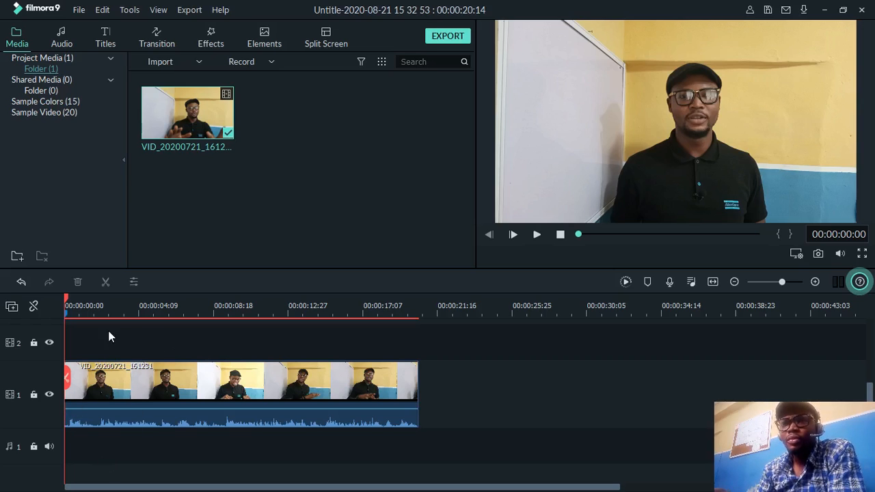
left_click(409, 378)
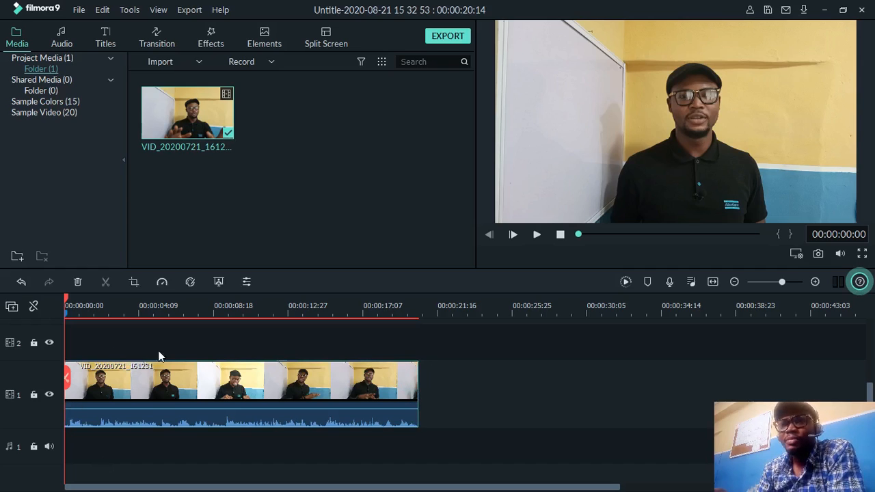
left_click(45, 348)
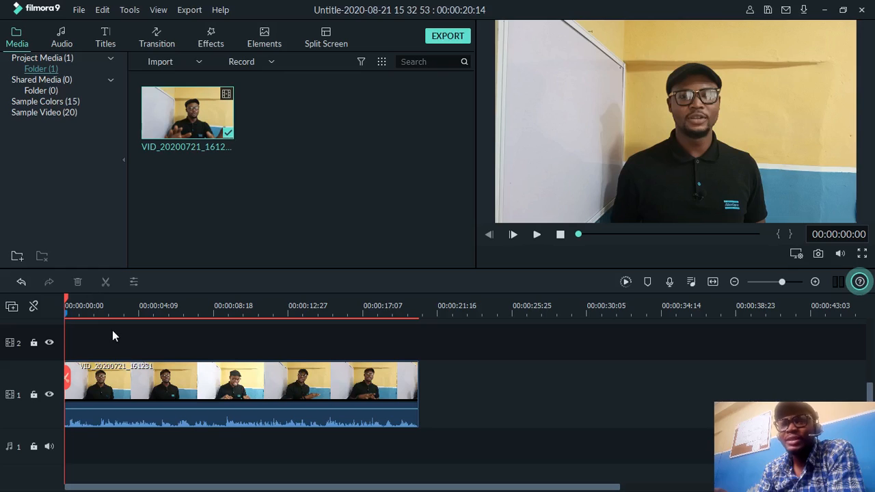
left_click(83, 343)
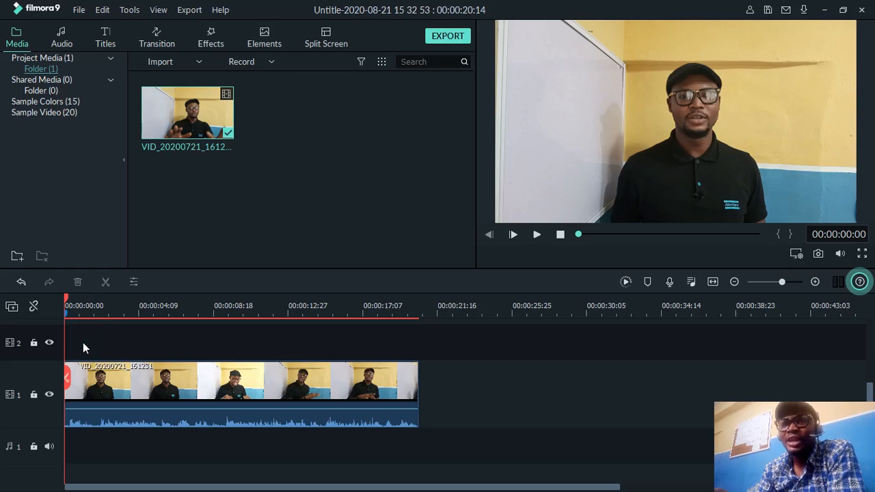
scroll(83, 343, "up", 2)
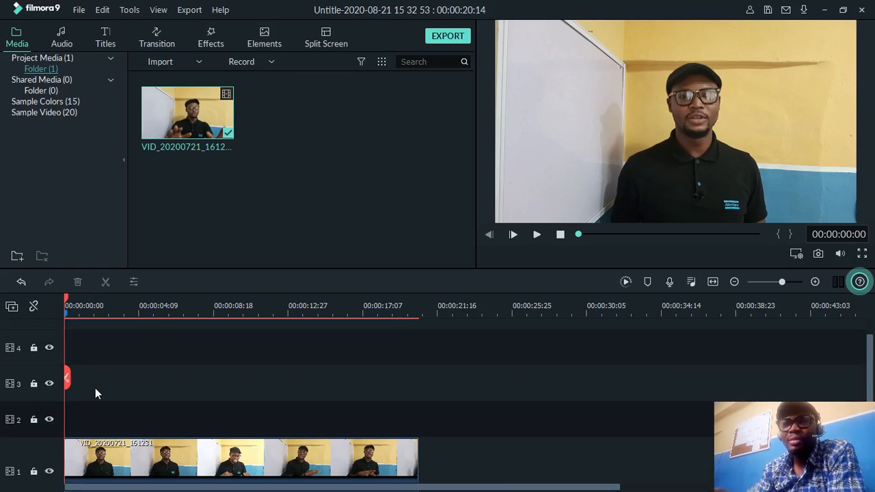
scroll(171, 386, "down", 2)
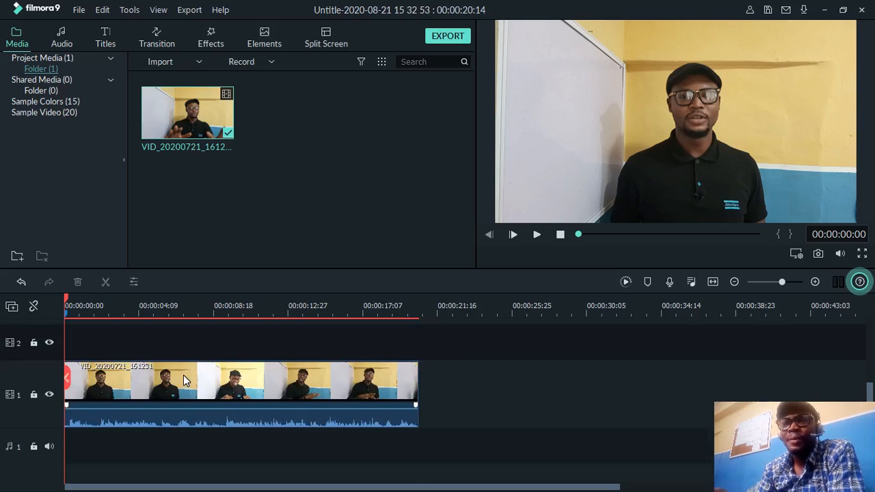
Import the file Demo Video (Basam)-1 from the Videos folder into the project media.
scroll(188, 332, "up", 2)
double_click(308, 203)
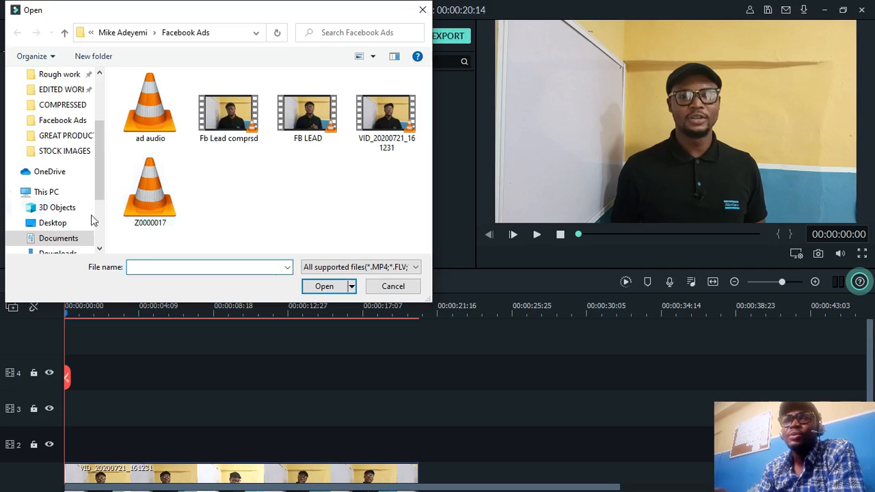
scroll(85, 214, "down", 2)
scroll(77, 214, "down", 1)
left_click(80, 188)
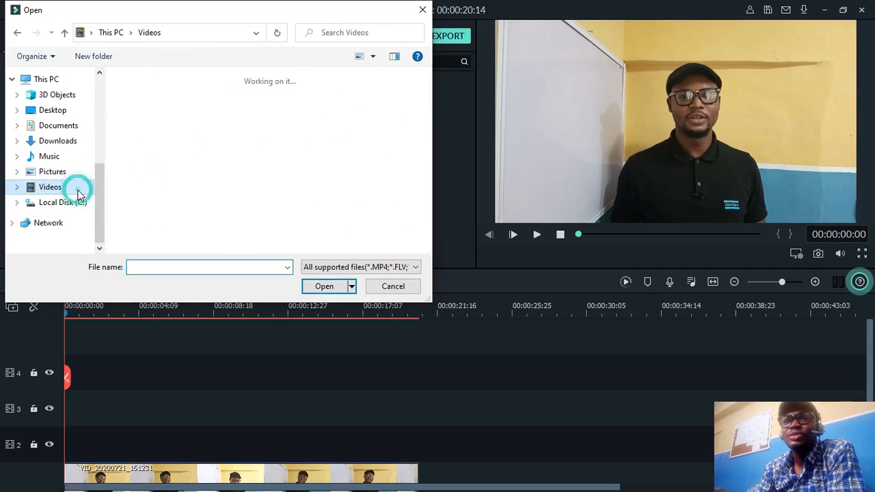
scroll(244, 166, "down", 10)
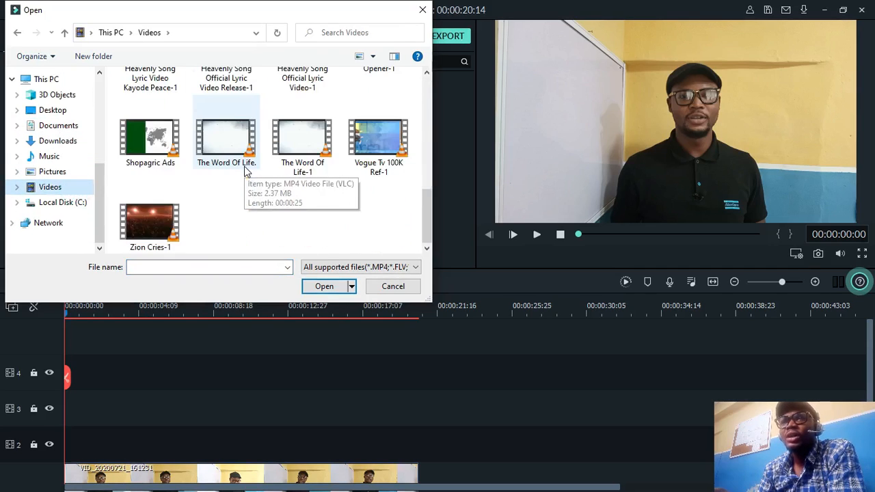
scroll(244, 166, "up", 2)
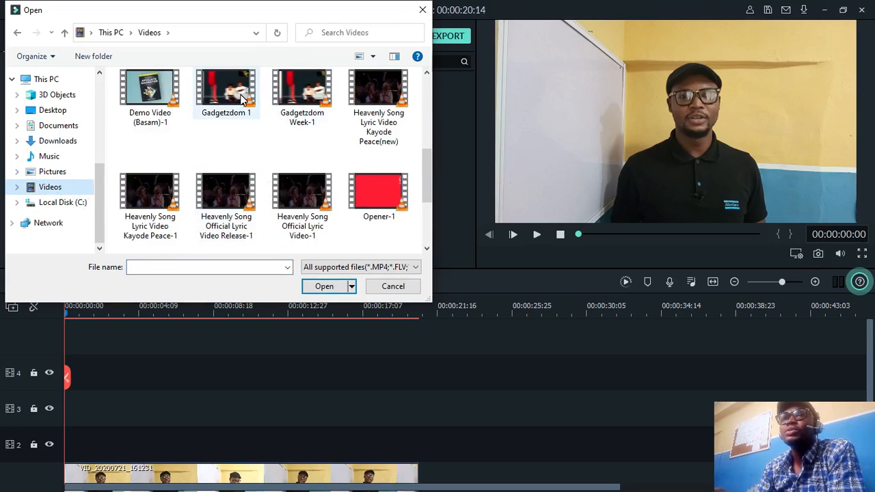
left_click(162, 104)
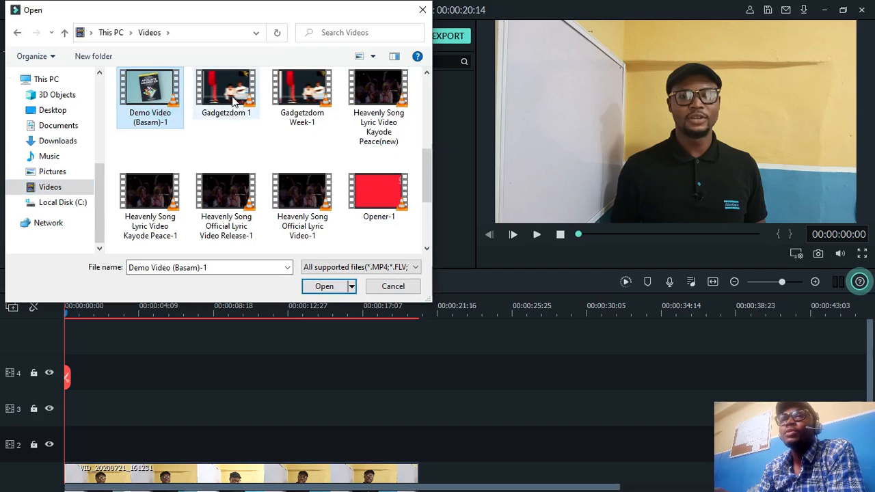
double_click(139, 106)
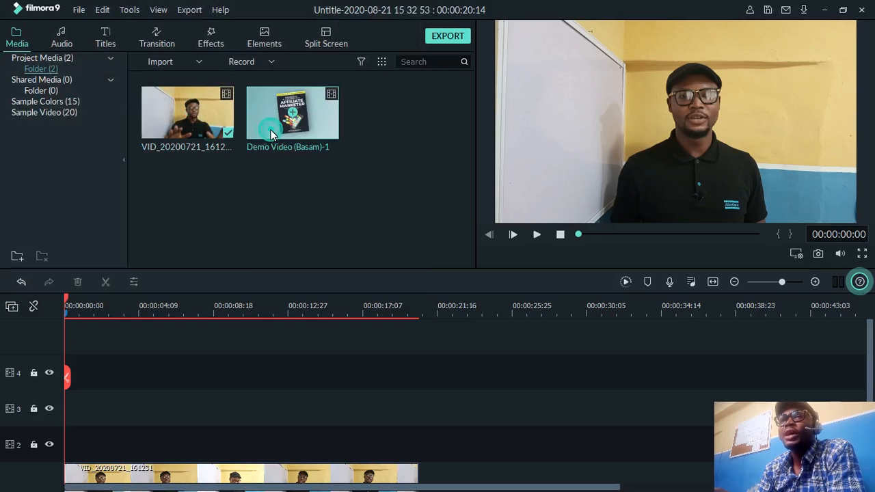
Preview the imported demo video in the player and place it at the start of video track 2.
double_click(271, 130)
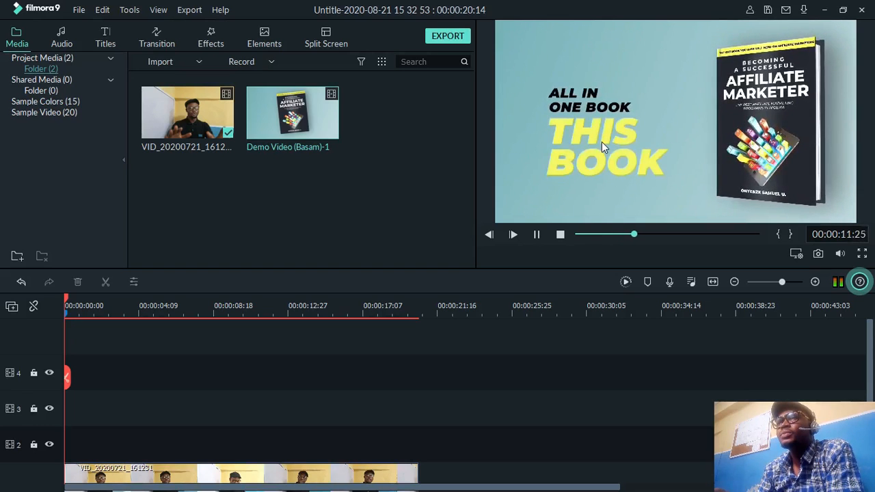
key("space")
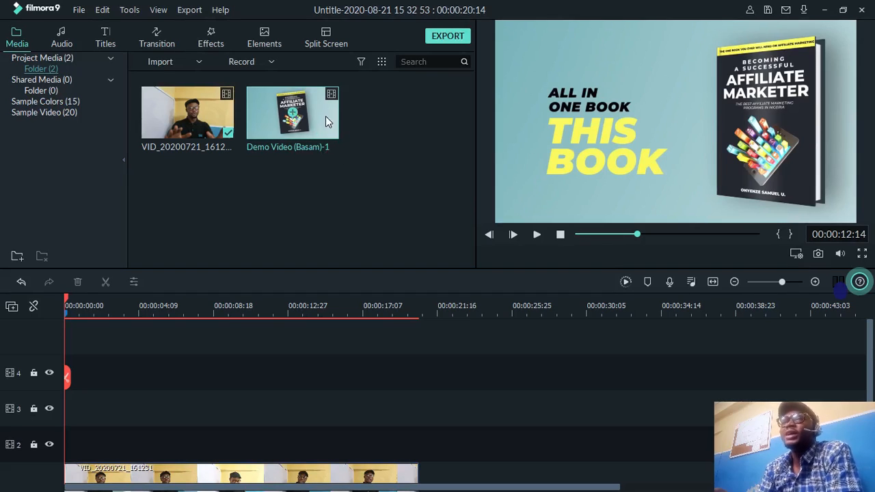
left_click_drag(324, 122, 96, 432)
left_click_drag(214, 310, 78, 442)
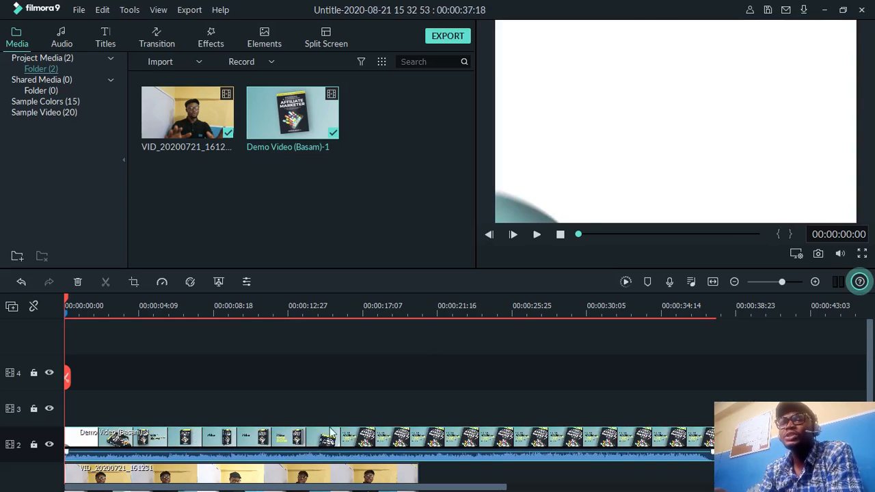
left_click(342, 400)
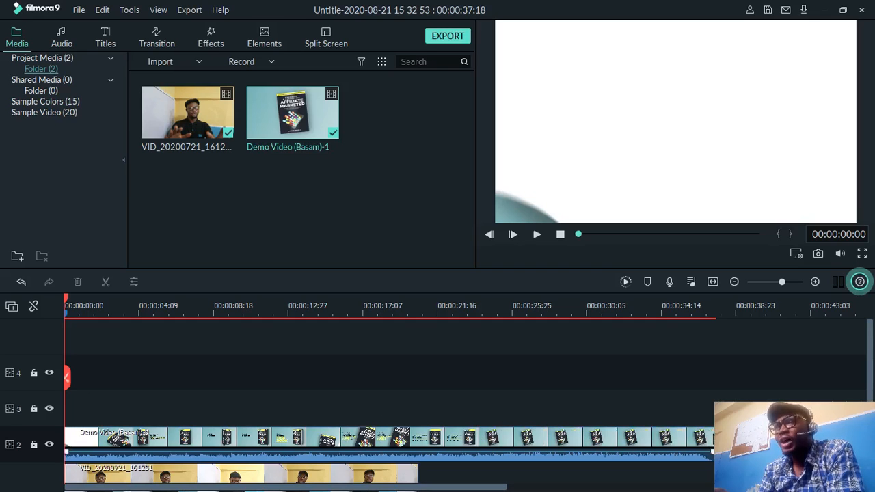
Trim the end of the demo clip to about 5.5 seconds long and move it to start at about 4 seconds on track 2.
left_click(685, 457)
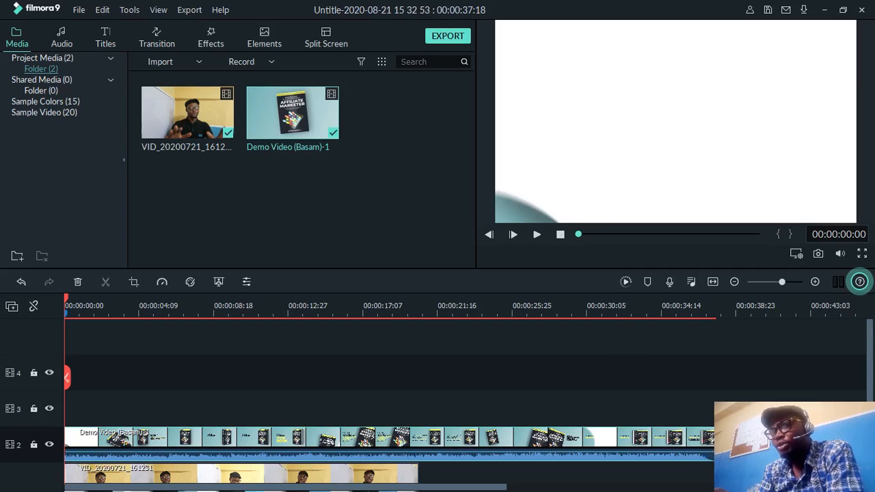
left_click_drag(712, 438, 160, 440)
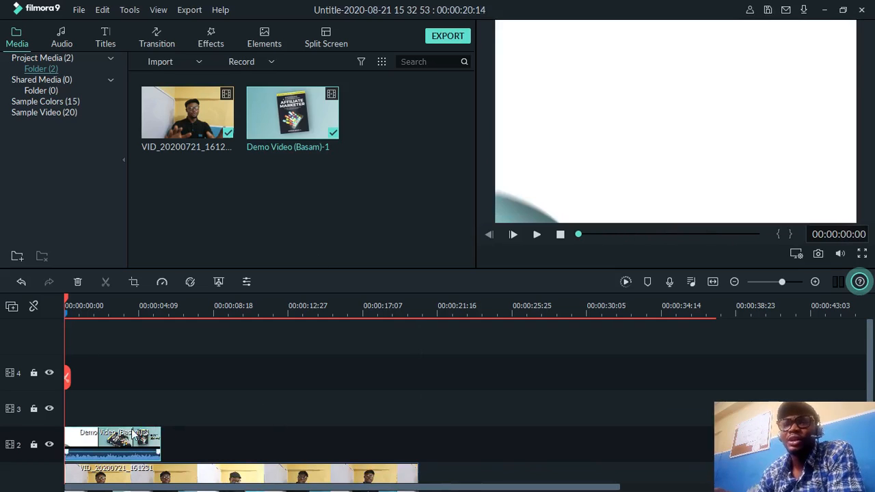
left_click_drag(108, 441, 185, 438)
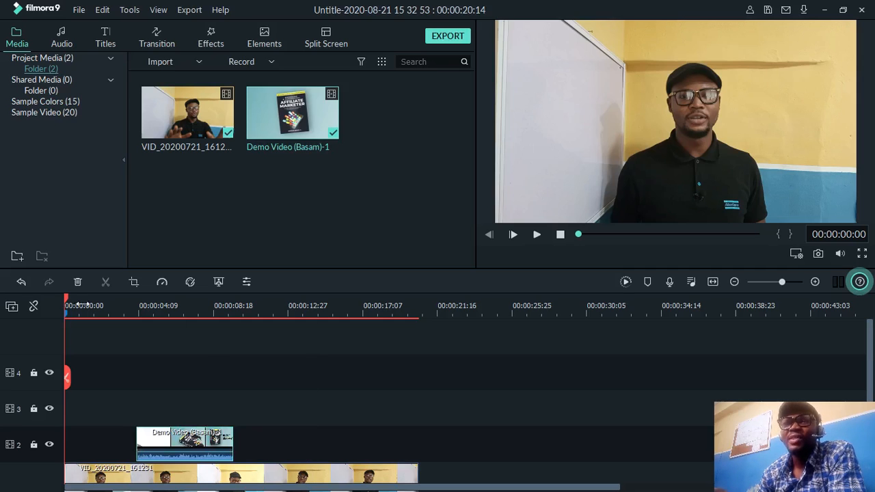
Scrub and play across the start of the demo clip to check how track 2 covers the video on track 1.
left_click(66, 300)
left_click_drag(67, 299, 154, 328)
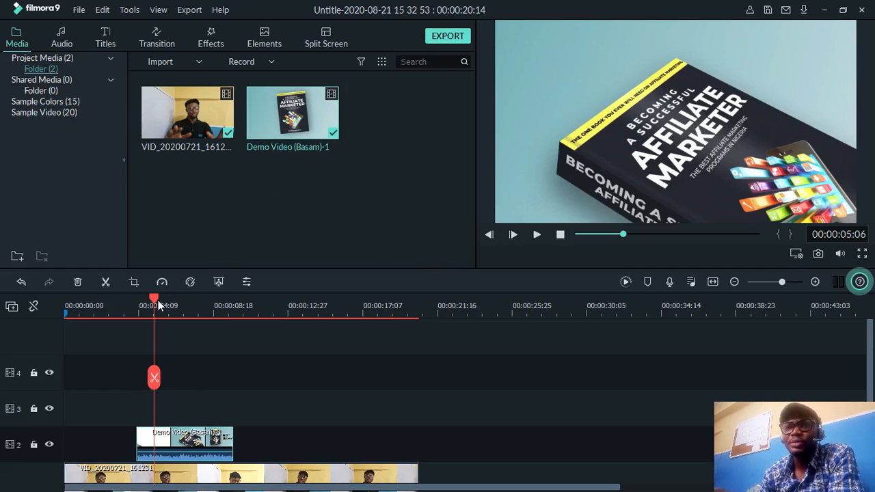
left_click_drag(156, 301, 132, 300)
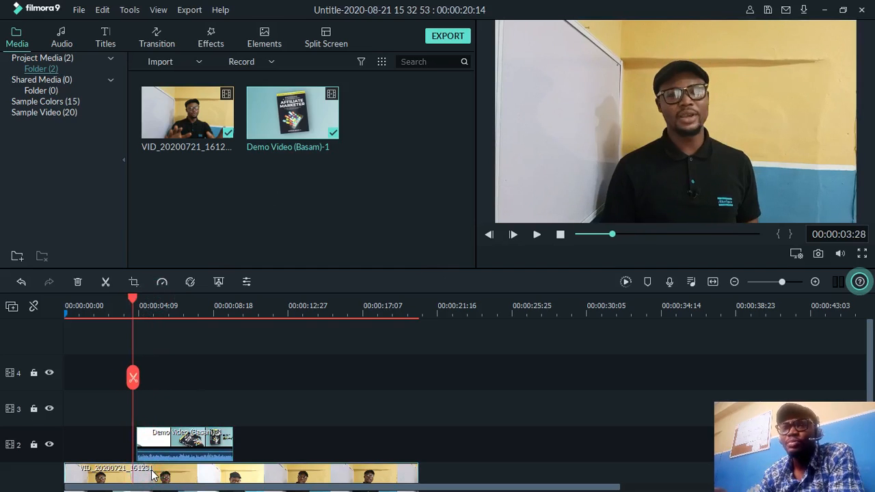
left_click_drag(132, 298, 152, 305)
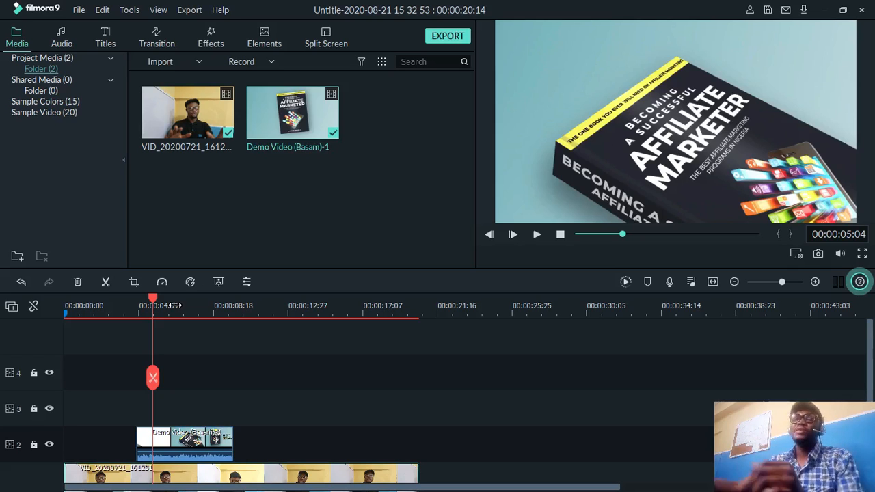
left_click(140, 312)
key("space")
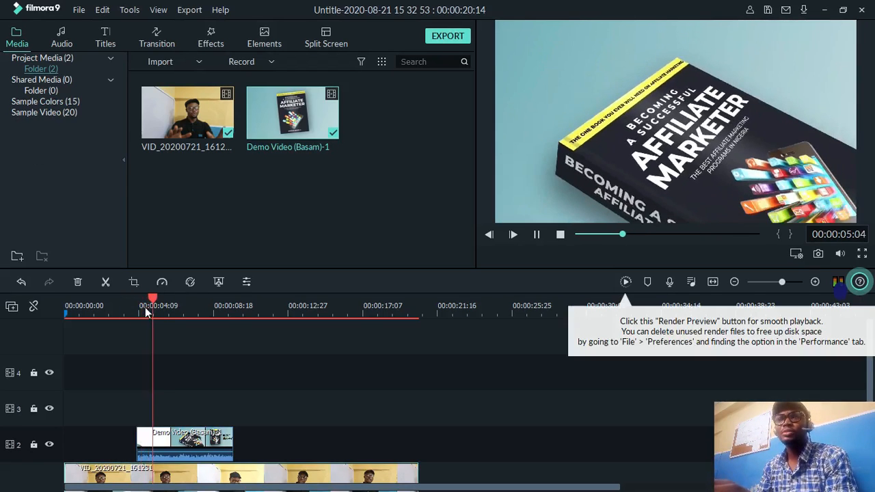
key("space")
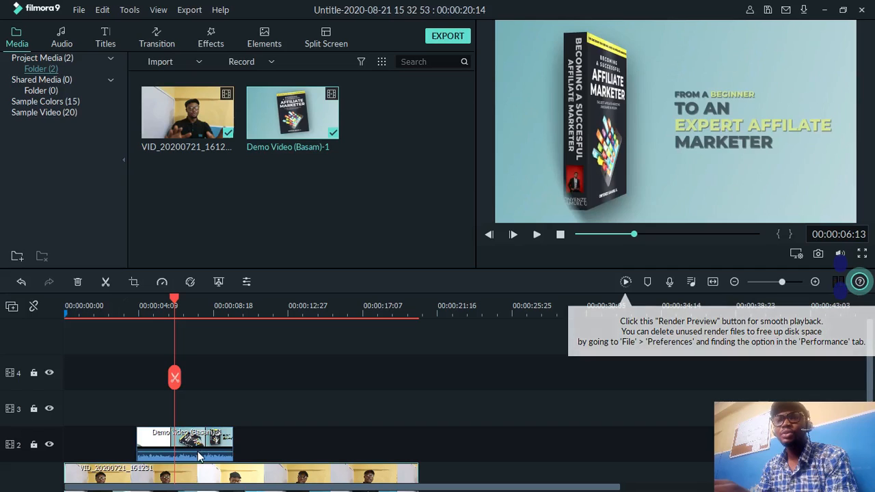
Adjust the demo clip's volume on track 2 during playback, trying -37.00 dB and 12.00 dB, and leave it lowered.
mouse_move(198, 449)
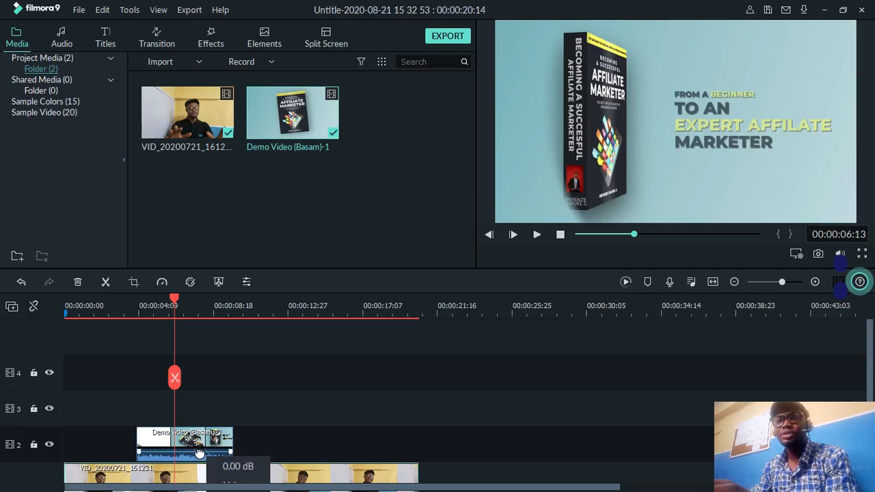
left_click_drag(198, 451, 202, 452)
key("space")
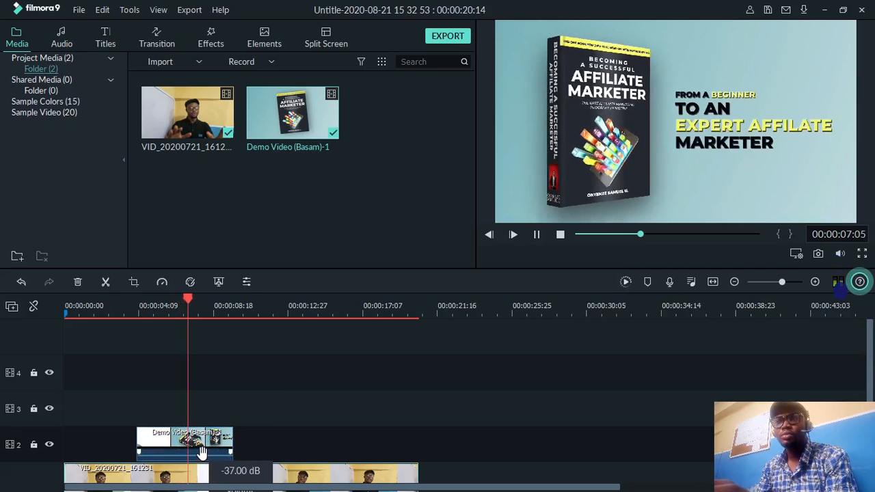
left_click_drag(199, 456, 200, 455)
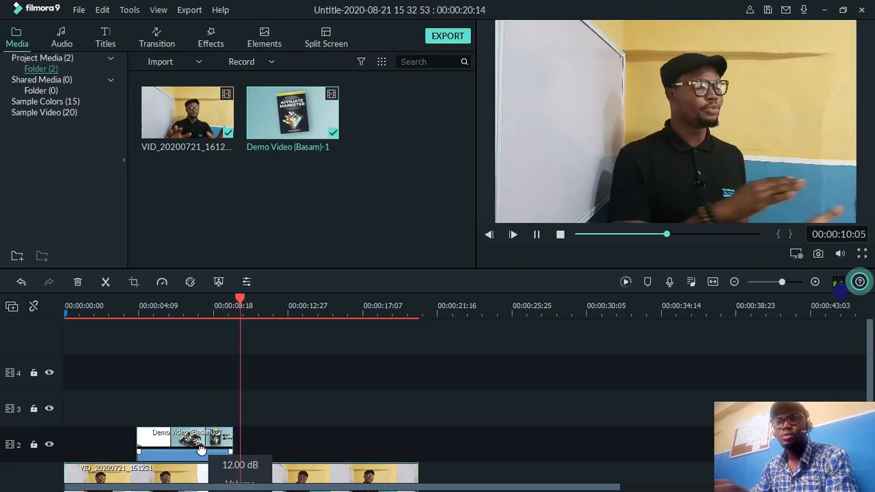
left_click(158, 313)
key("space")
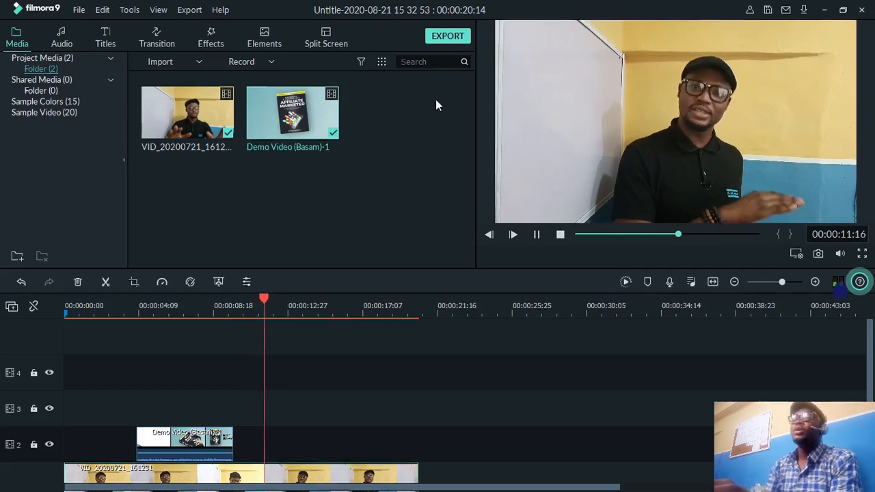
key("space")
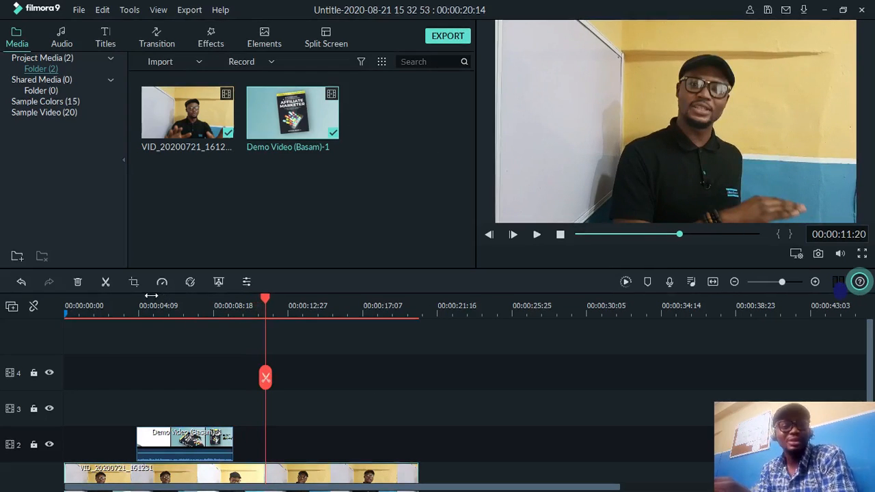
Move the demo clip along video track 2 so that it starts at about 00:00:09:24.
left_click(103, 305)
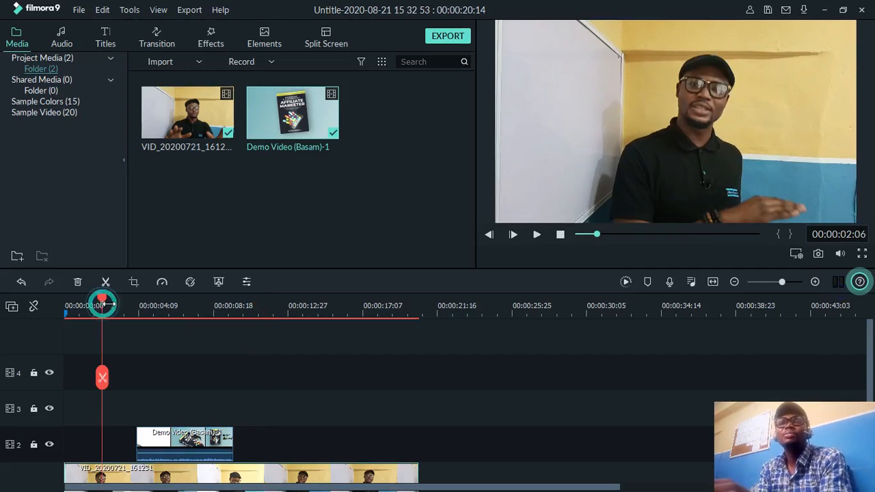
left_click(192, 438)
left_click_drag(192, 437, 289, 437)
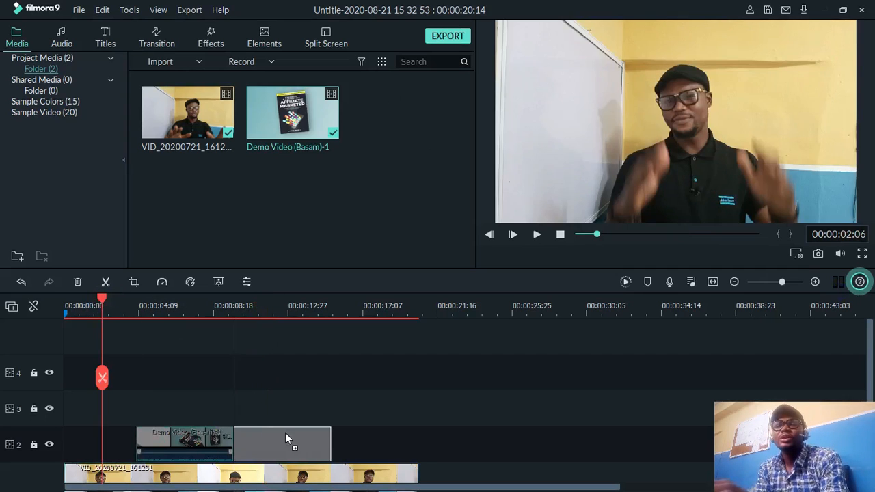
Play through the moved demo clip and scrub back to just before its start to review the overlay.
key("space")
left_click(233, 305)
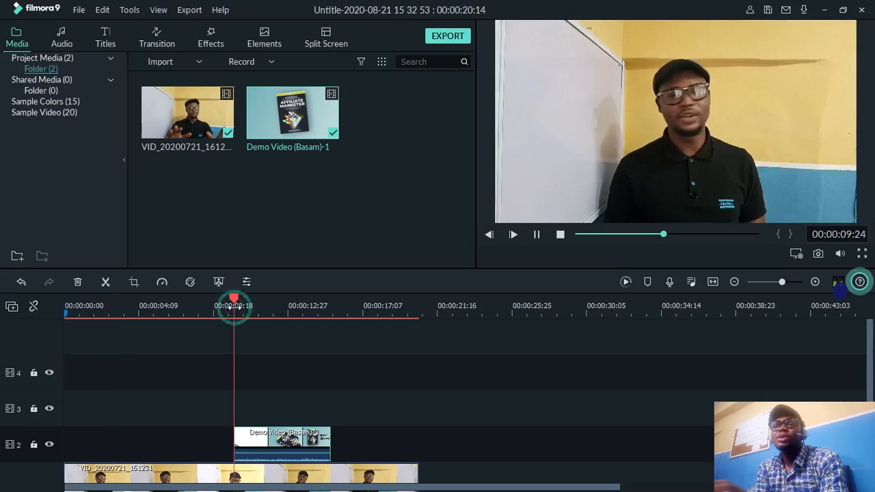
left_click(207, 306)
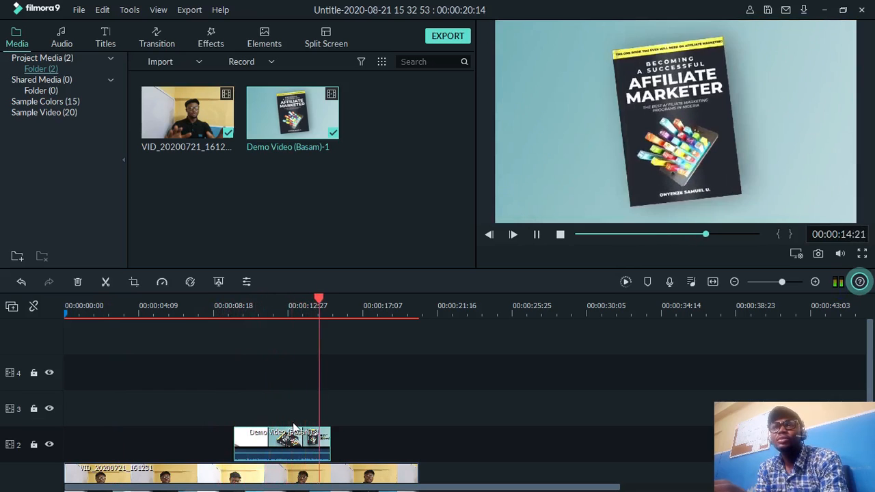
key("space")
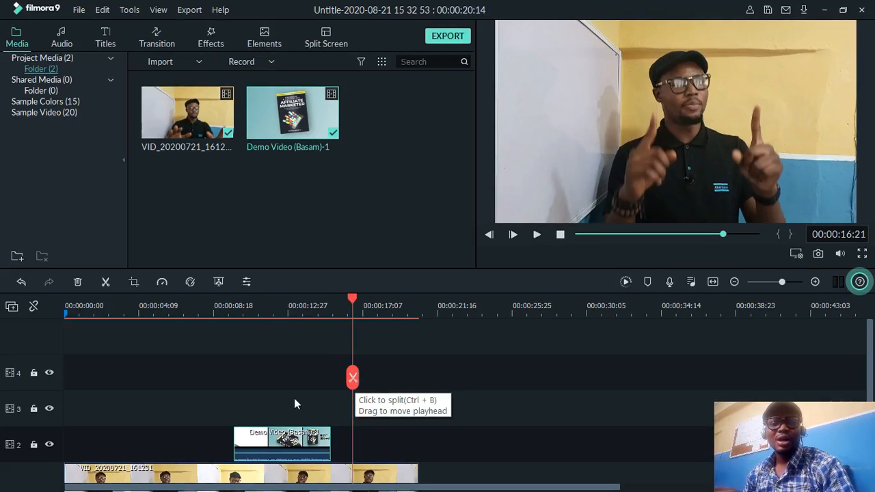
left_click(287, 313)
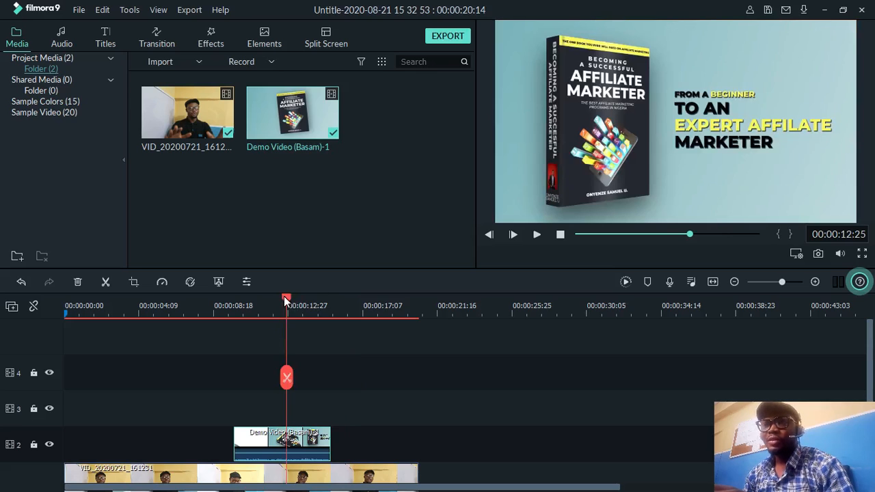
left_click_drag(286, 298, 224, 318)
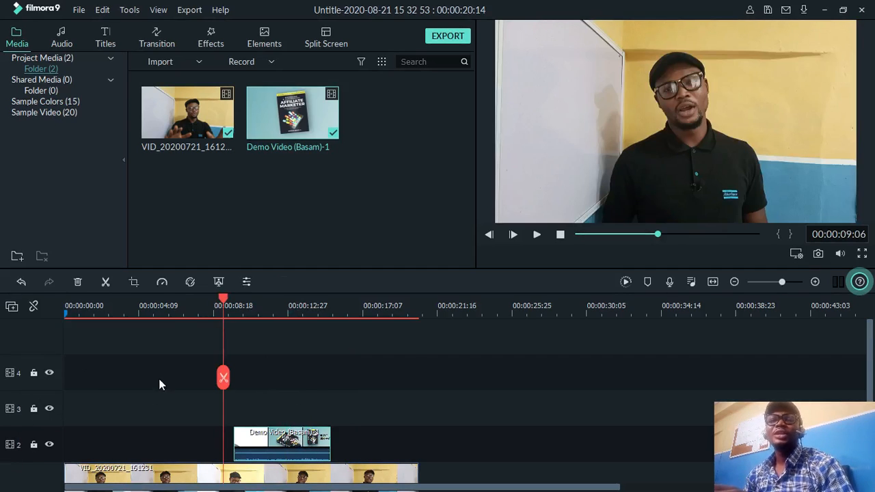
Lower the demo clip's volume on track 2 to -∞ dB, play across it, and mute the clip.
scroll(159, 385, "down", 3)
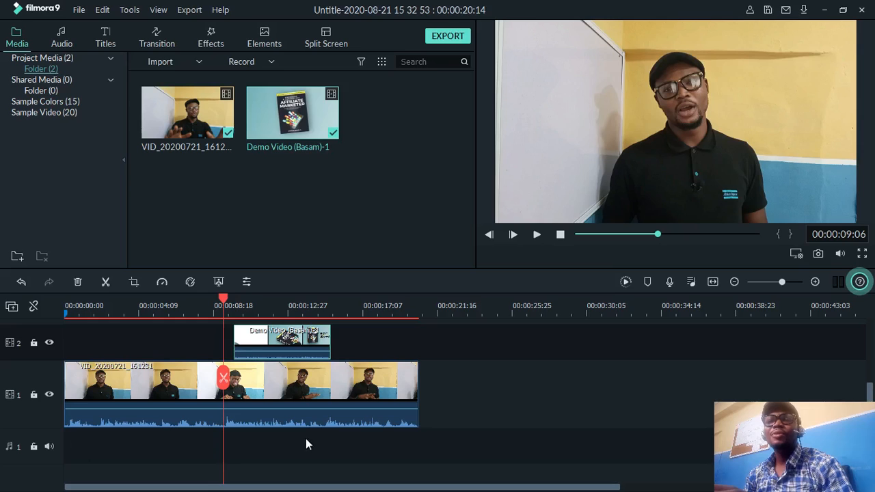
mouse_move(275, 350)
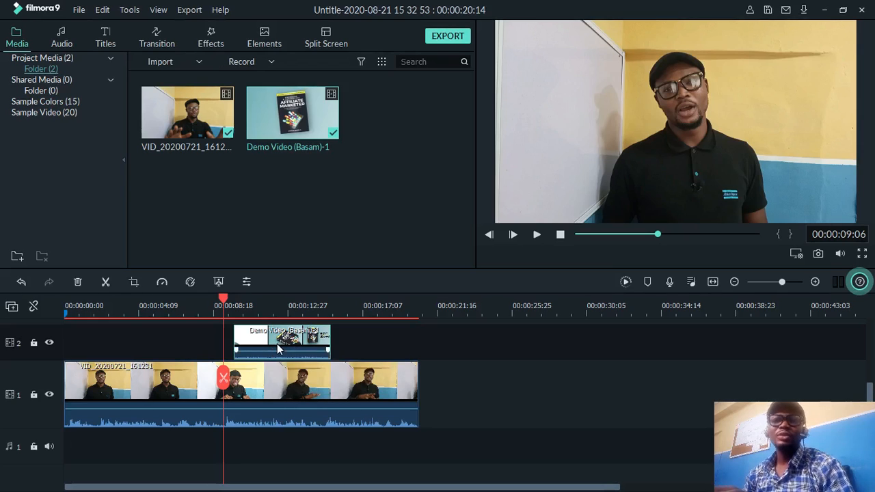
left_click_drag(276, 350, 276, 358)
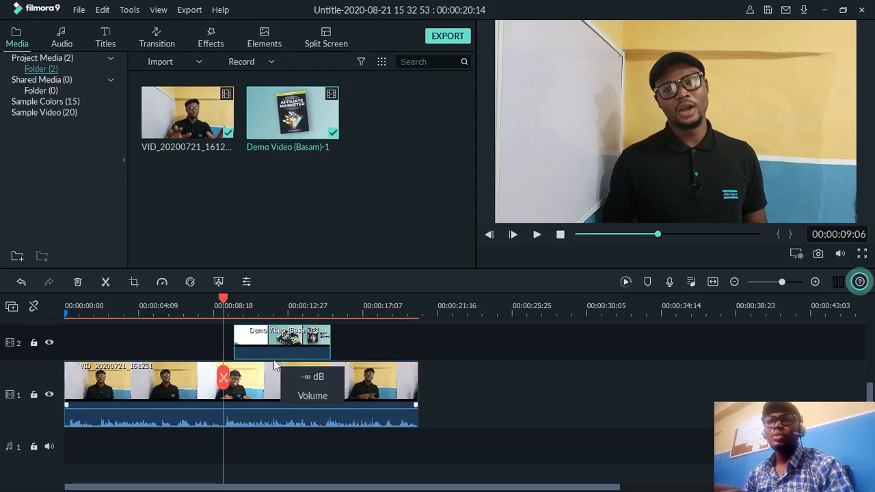
key("space")
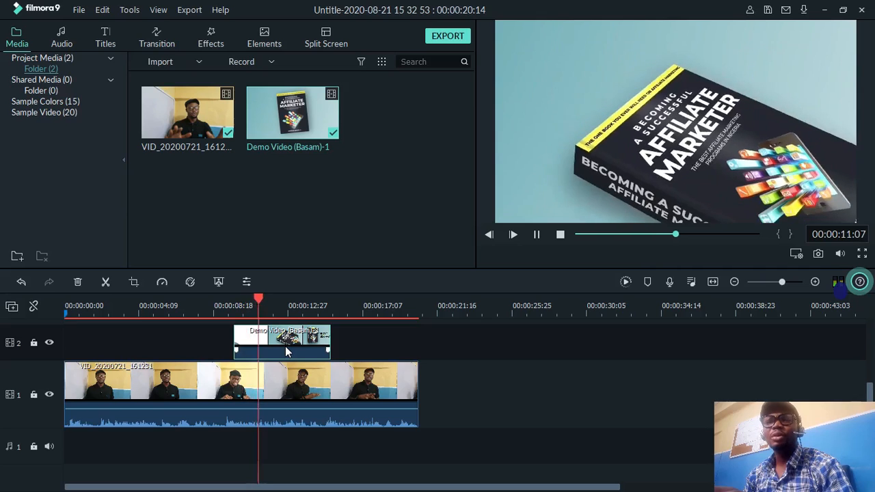
key("space")
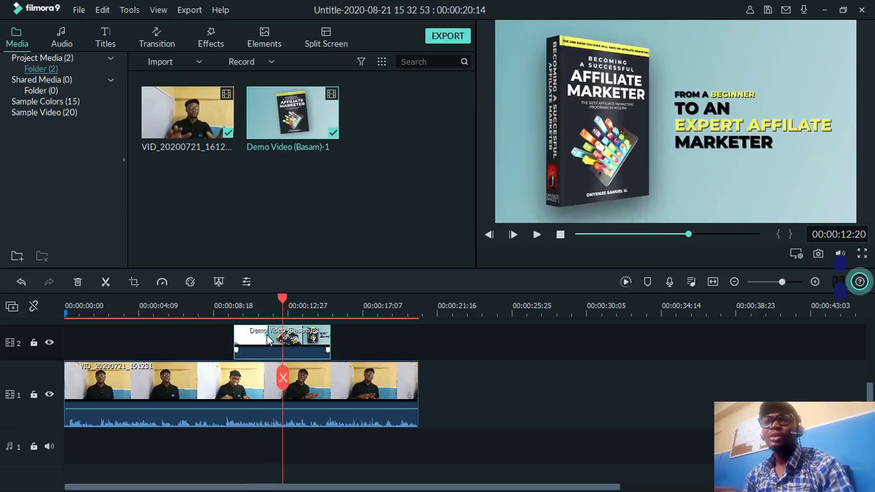
right_click(261, 337)
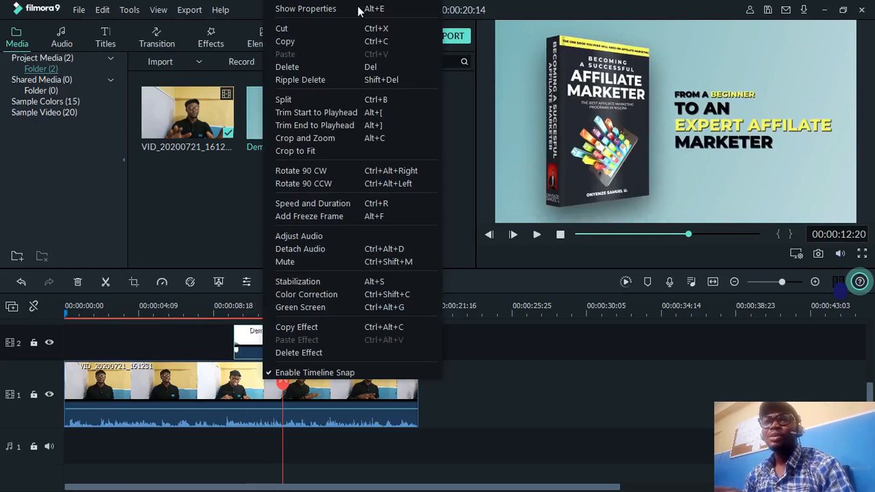
left_click(312, 262)
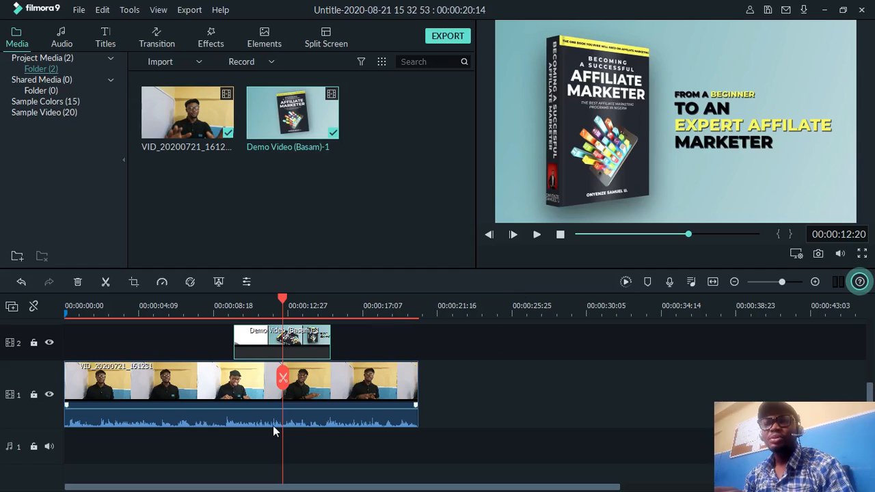
Raise the volume of the clip on video track 1 and delete the demo clip from track 2.
left_click_drag(277, 407, 292, 397)
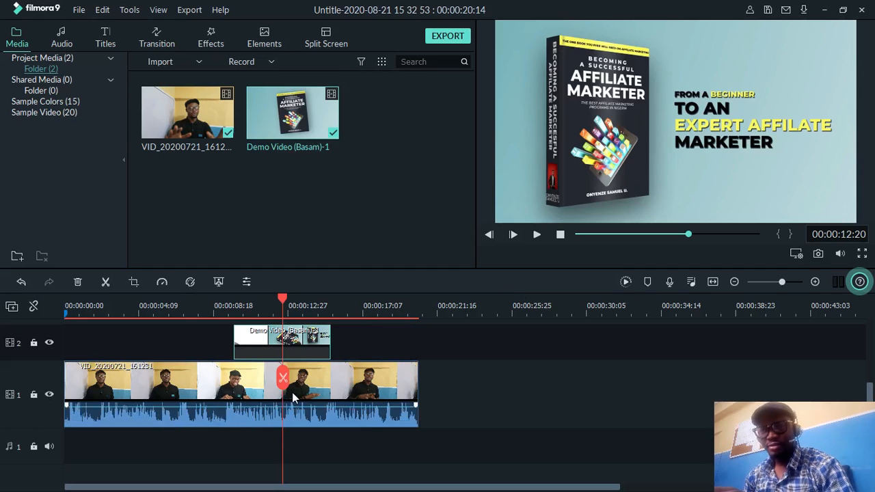
key("space")
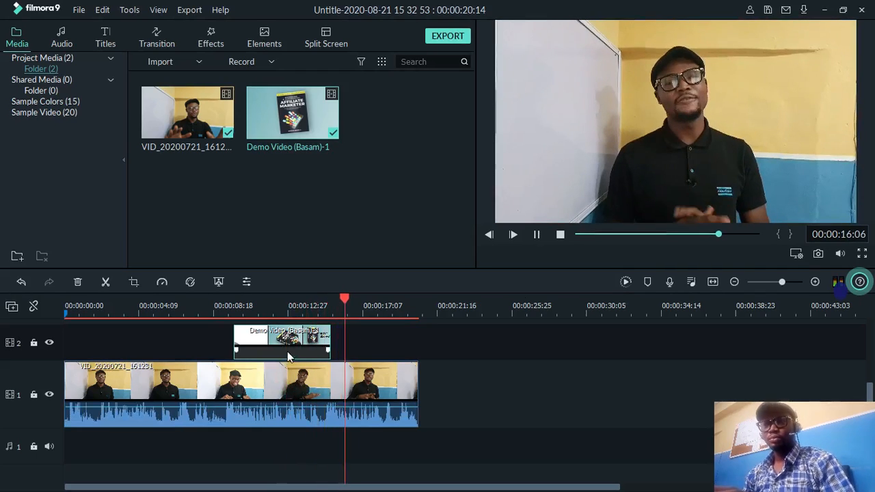
left_click(294, 341)
key("Delete")
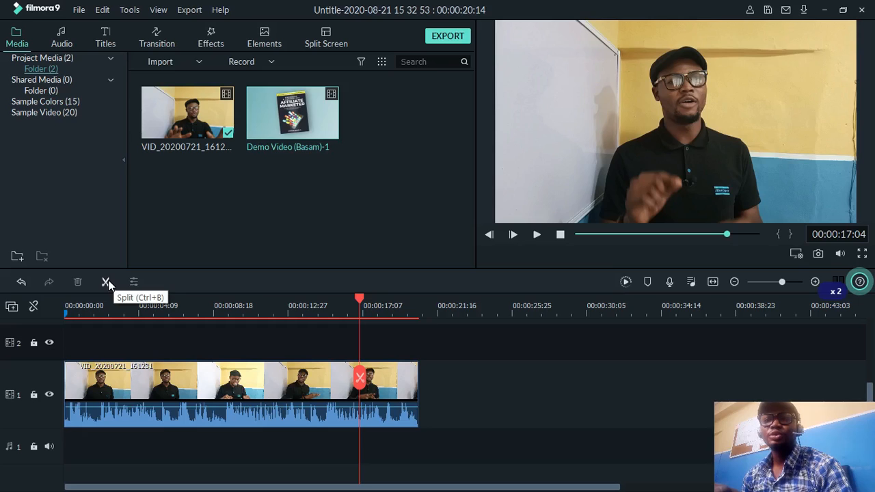
Split the clip on video track 1 at 00:00:08:07.
left_click(177, 312)
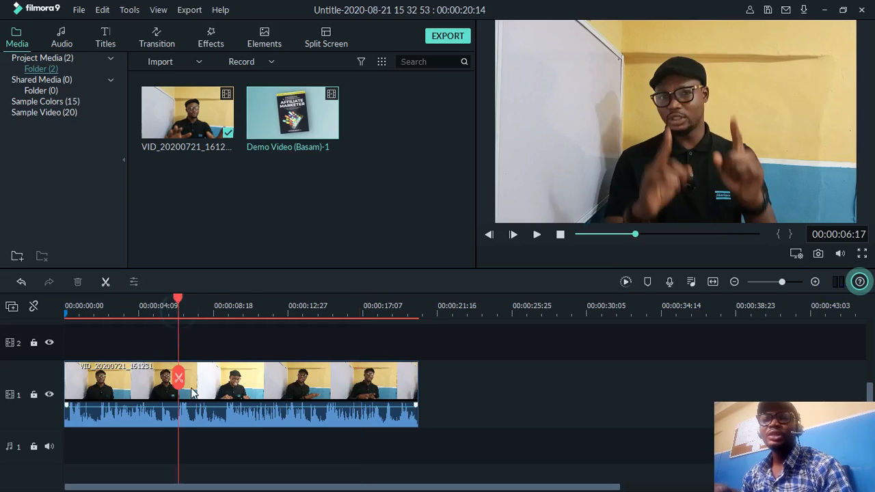
left_click(205, 321)
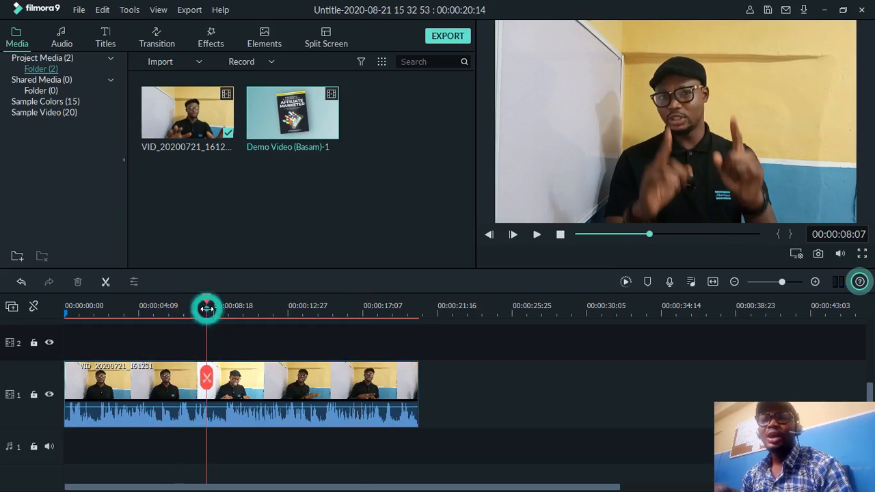
left_click(207, 295)
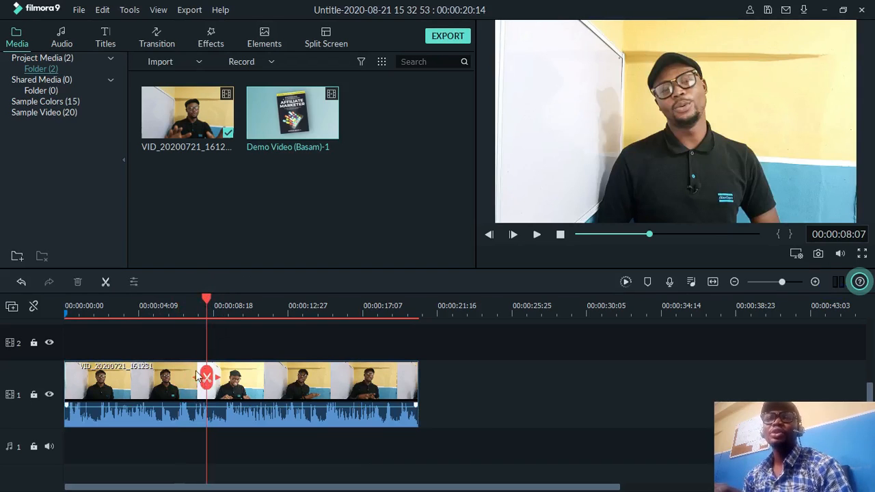
left_click(105, 281)
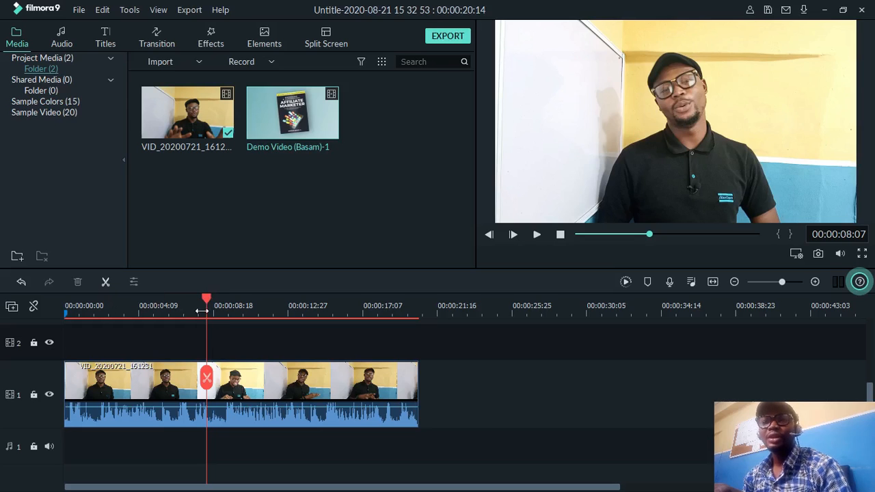
left_click(105, 283)
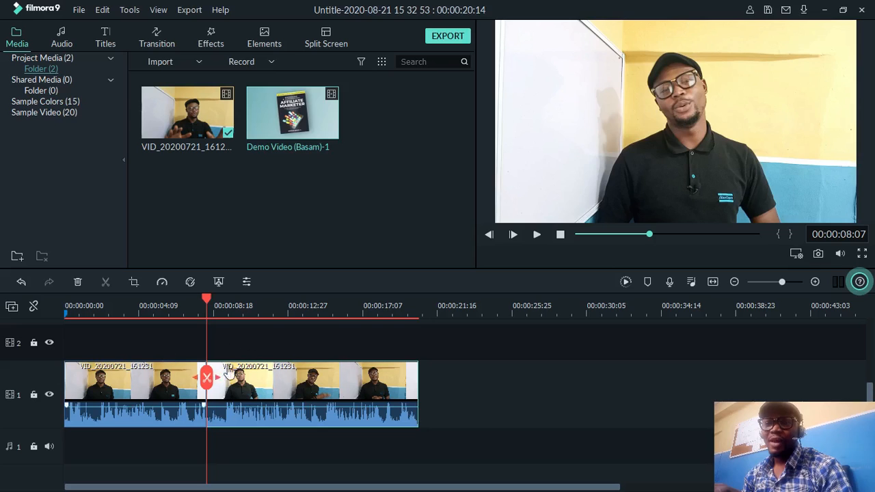
Move the second part of the split clip further along track 1 and bring it back against the first part.
left_click_drag(243, 395, 385, 381)
mouse_move(106, 390)
left_mouse_down()
mouse_move(116, 343)
mouse_move(106, 373)
left_mouse_up()
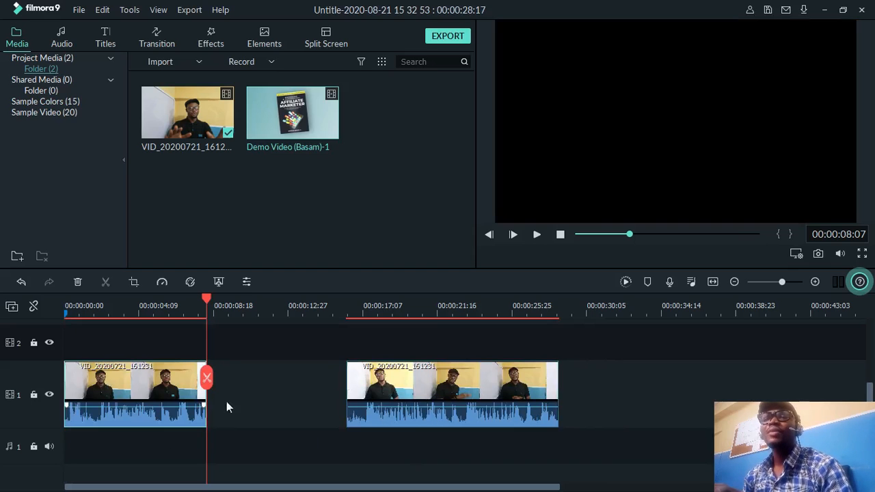
left_click_drag(457, 369, 309, 387)
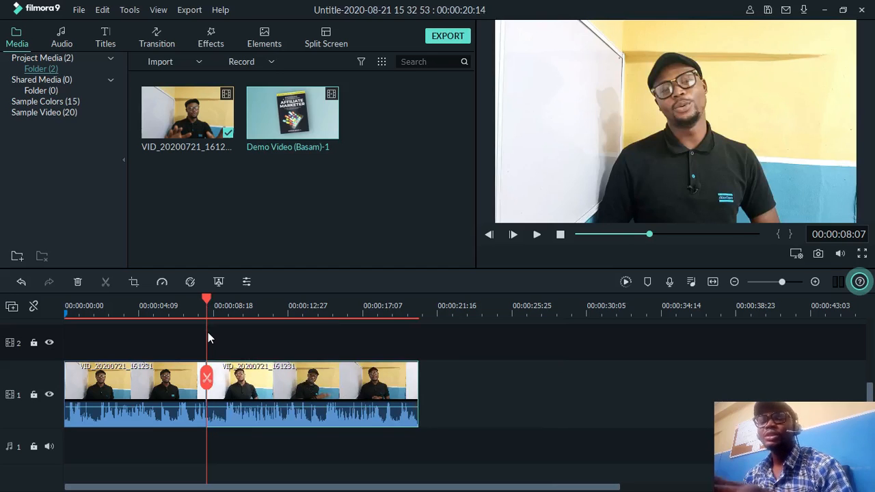
Undo the moves and the split of the clip on track 1.
key("ctrl+z")
key("ctrl+z")
key("ctrl+z")
key("ctrl+z")
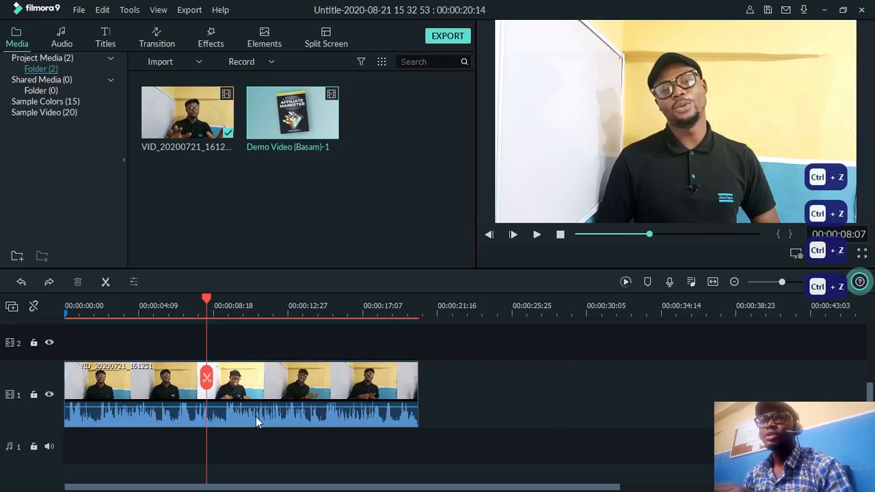
Place the playhead at 00:00:08:10, try splitting the track 1 clip there, and undo the split.
left_click(177, 391)
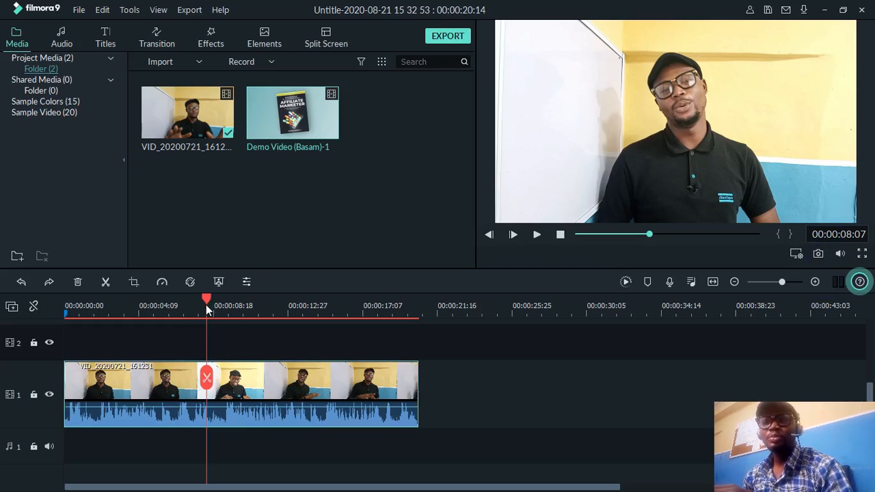
mouse_move(205, 304)
left_mouse_down()
mouse_move(156, 305)
mouse_move(209, 311)
left_mouse_up()
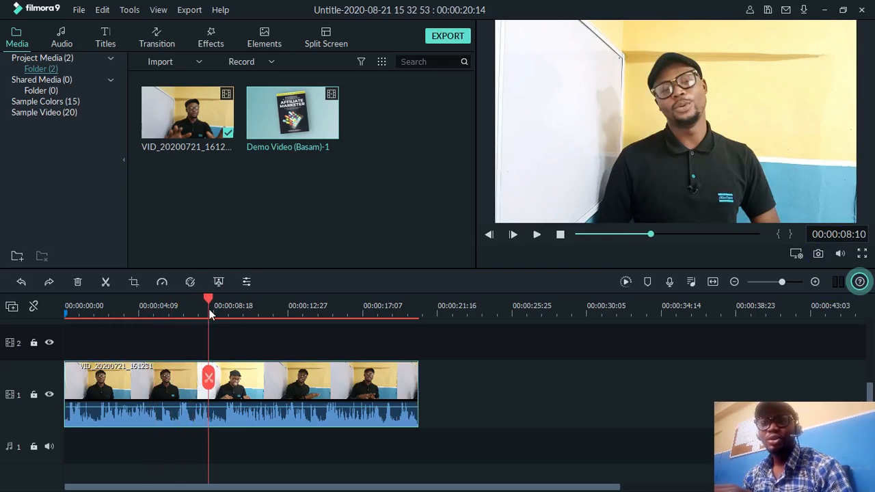
left_click(208, 378)
mouse_move(250, 404)
left_mouse_down()
mouse_move(319, 395)
mouse_move(384, 403)
mouse_move(252, 401)
left_mouse_up()
key("ctrl+z")
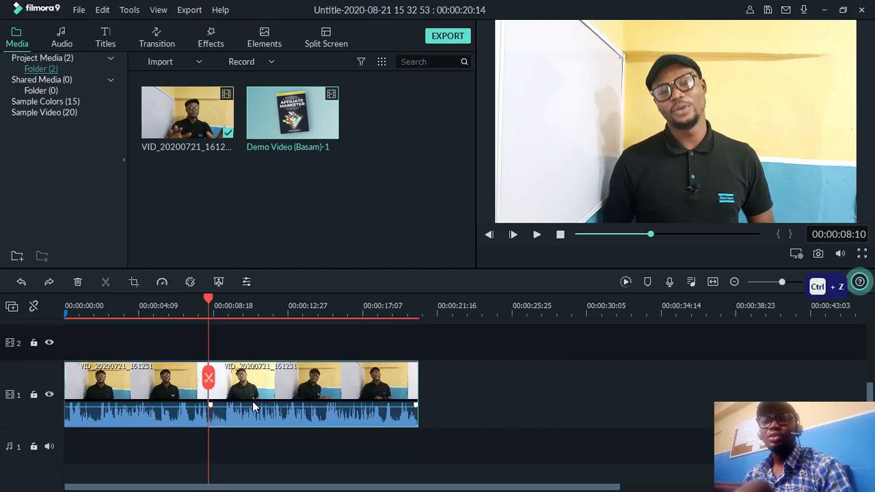
key("ctrl+z")
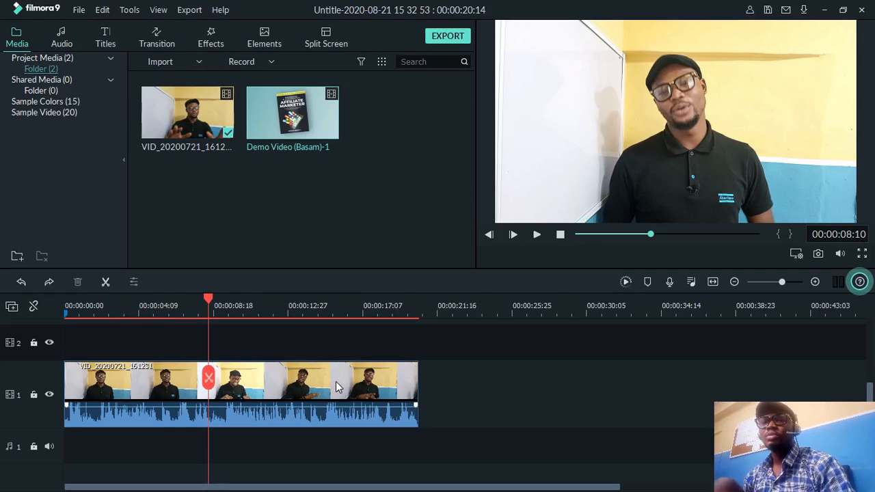
Split the track 1 clip at 00:00:08:10 and move its second part further along the track to leave a gap.
key("ctrl+b")
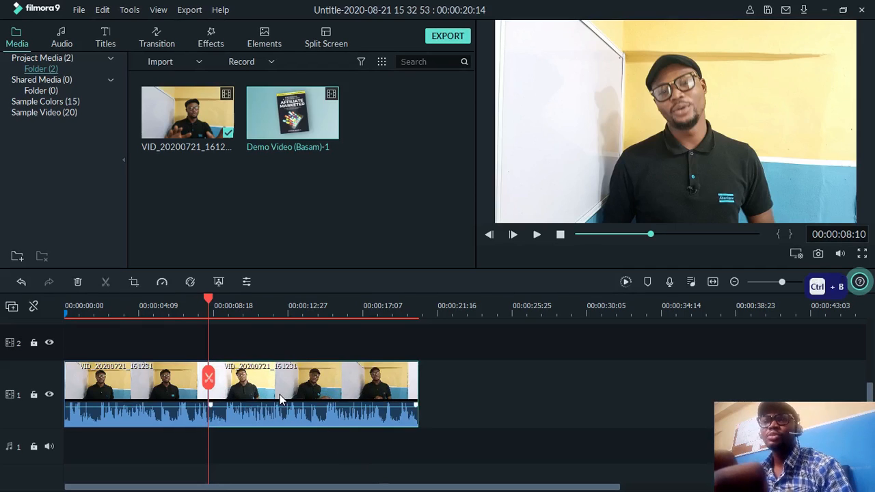
left_click_drag(303, 382, 343, 380)
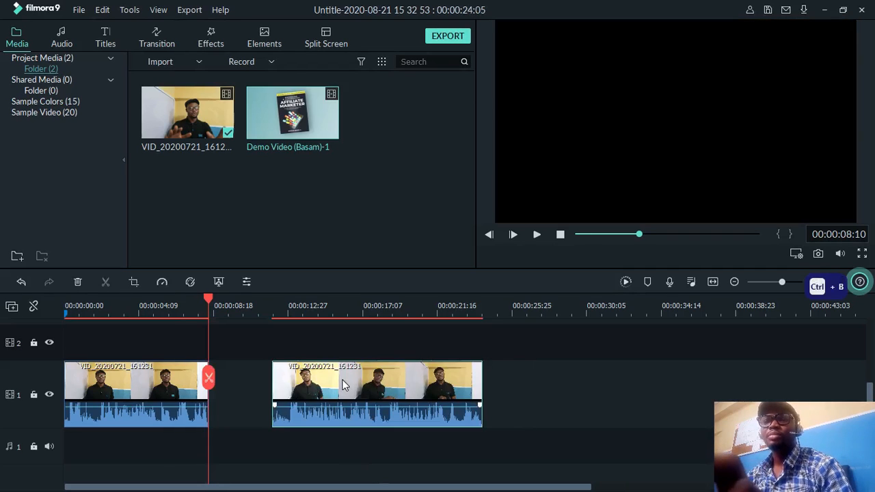
Delete the empty gap between the two parts of the clip on track 1.
left_click(260, 391)
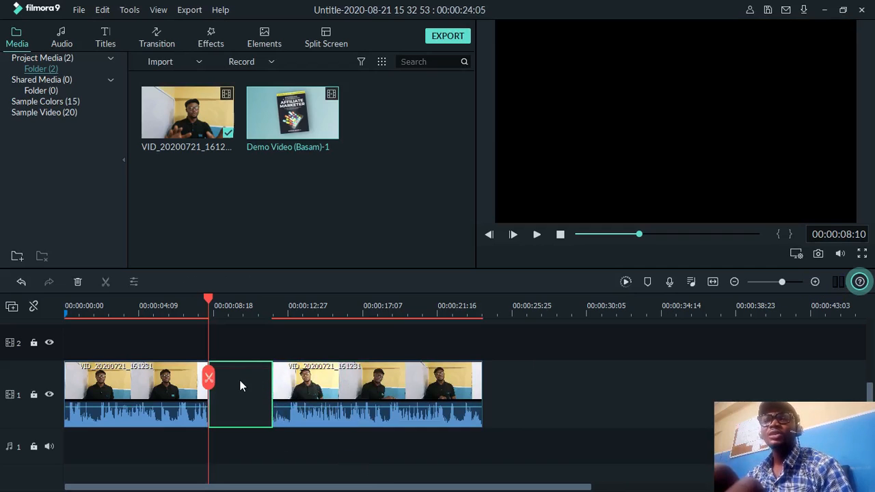
left_click(244, 388)
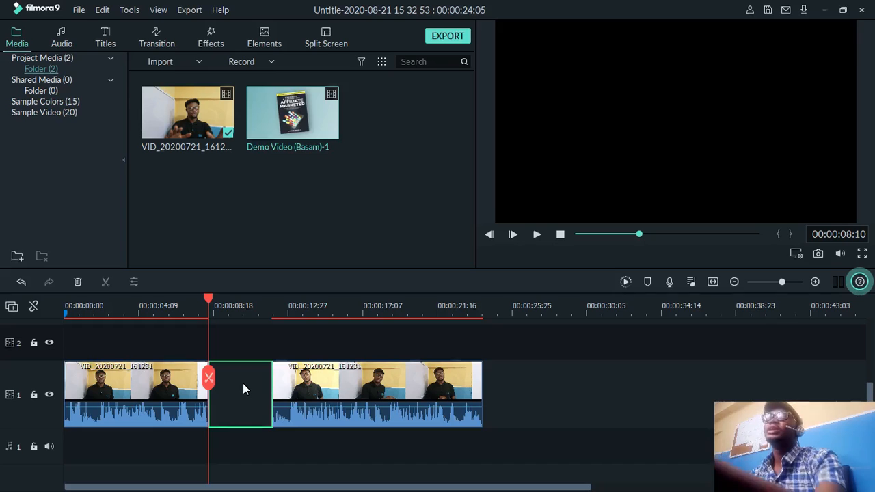
key("Delete")
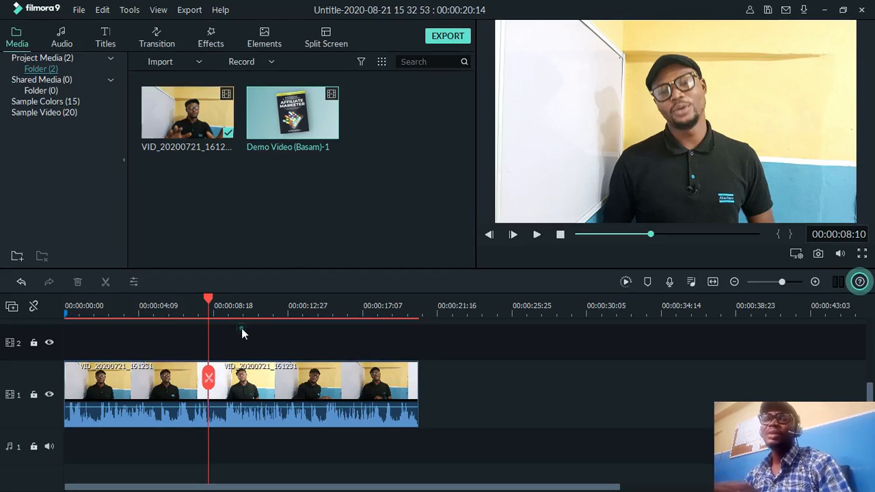
left_click(234, 345)
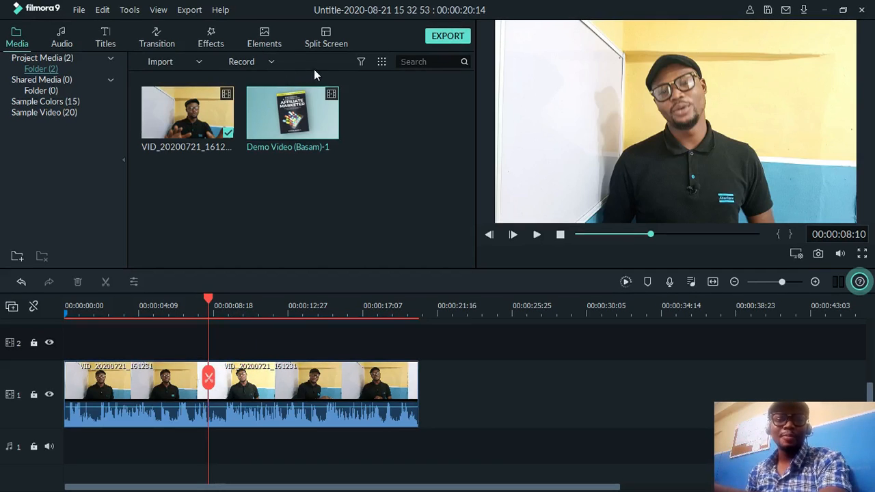
Crop the first part of the split clip to the upper-right area of its frame, 1346 x 757 in the original ratio.
mouse_move(311, 108)
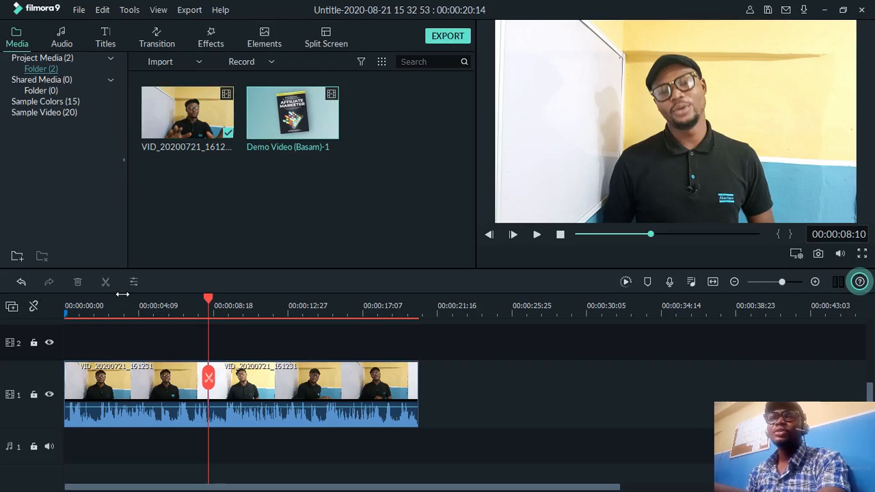
left_click(134, 366)
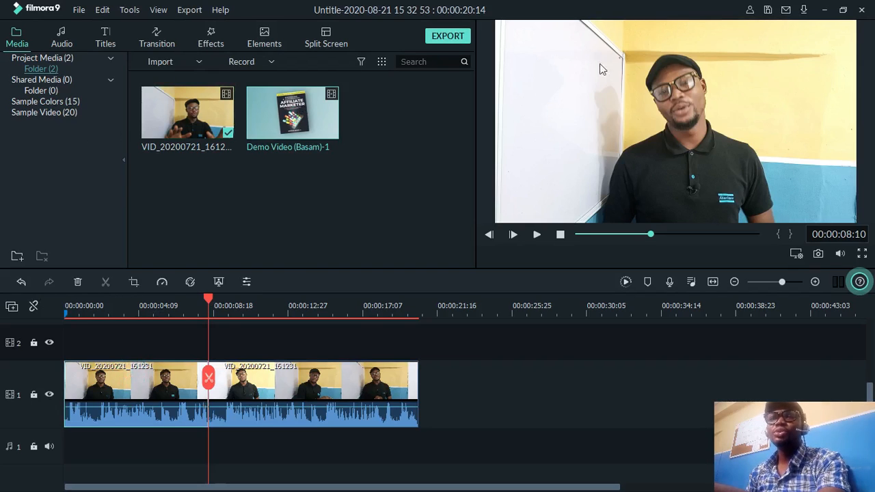
left_click(240, 400)
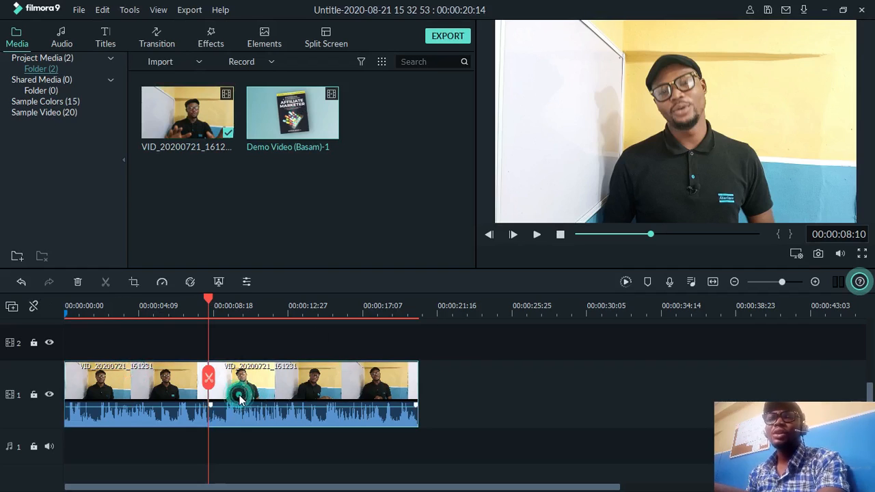
left_click(171, 401)
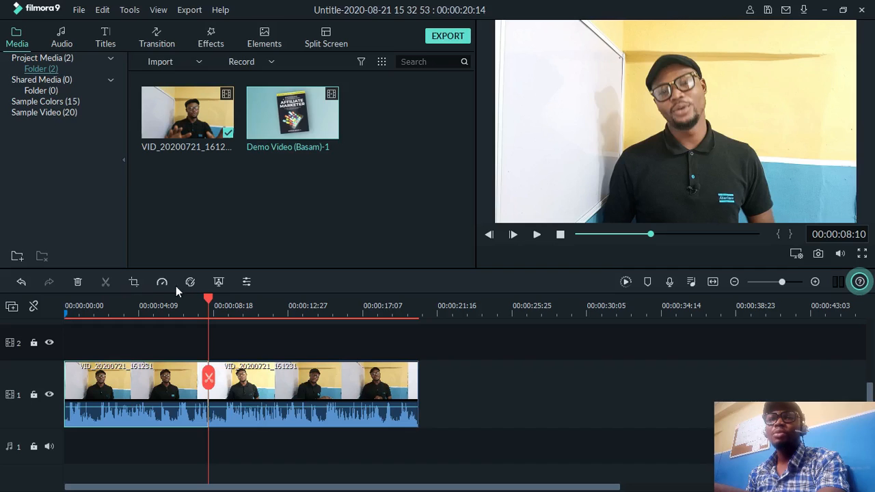
left_click(133, 282)
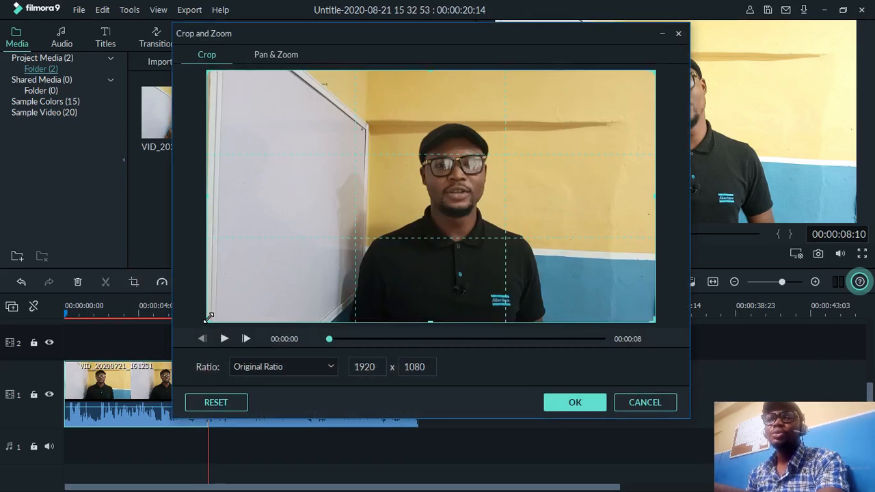
left_click_drag(208, 317, 344, 294)
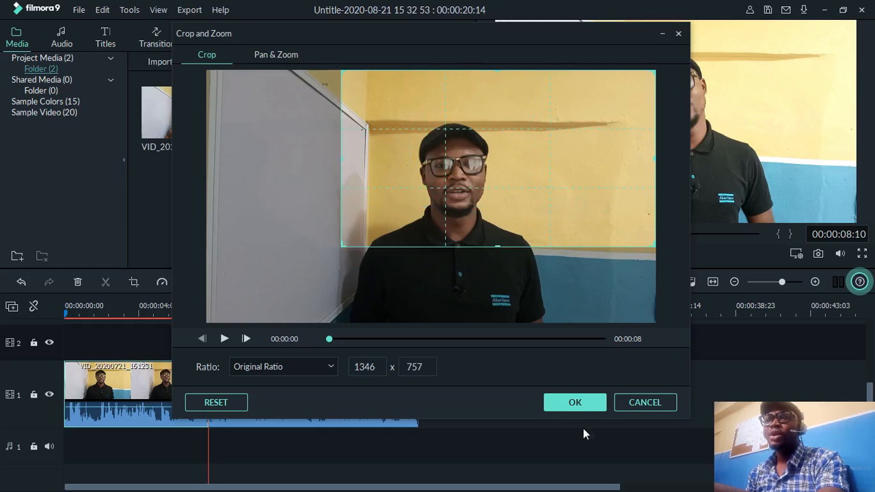
left_click(575, 404)
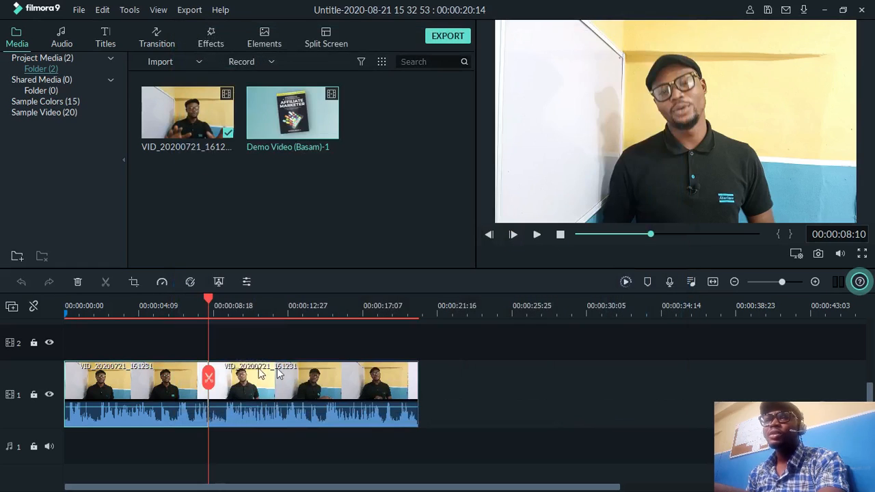
Try cropping the second part of the split clip to its upper-left 1149 x 646 area in the original ratio, and restore the full frame.
left_click(176, 304)
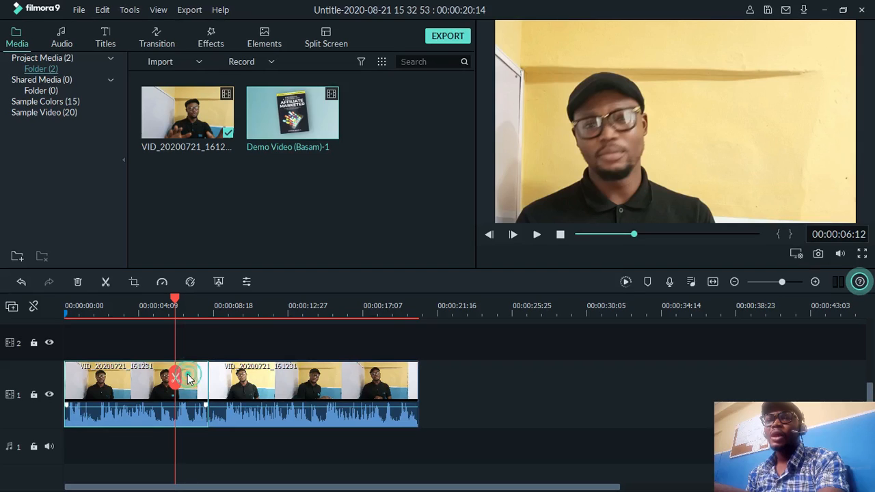
left_click(250, 305)
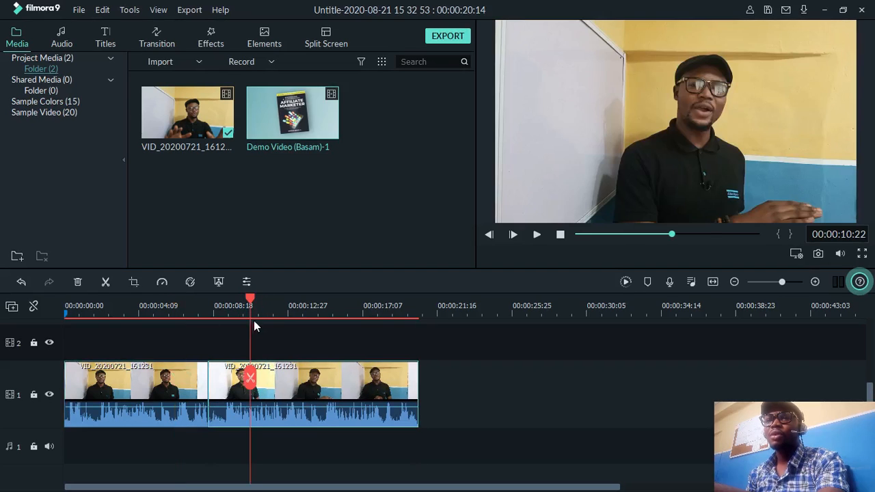
left_click(134, 282)
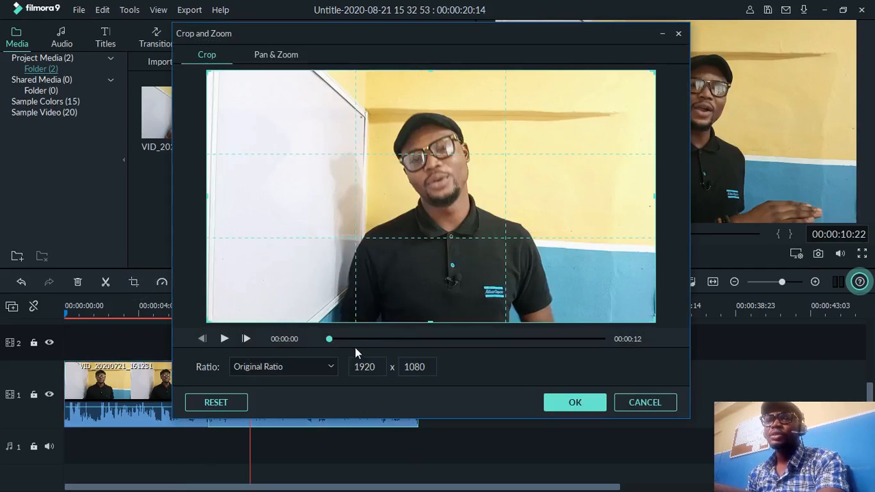
left_click_drag(208, 320, 193, 338)
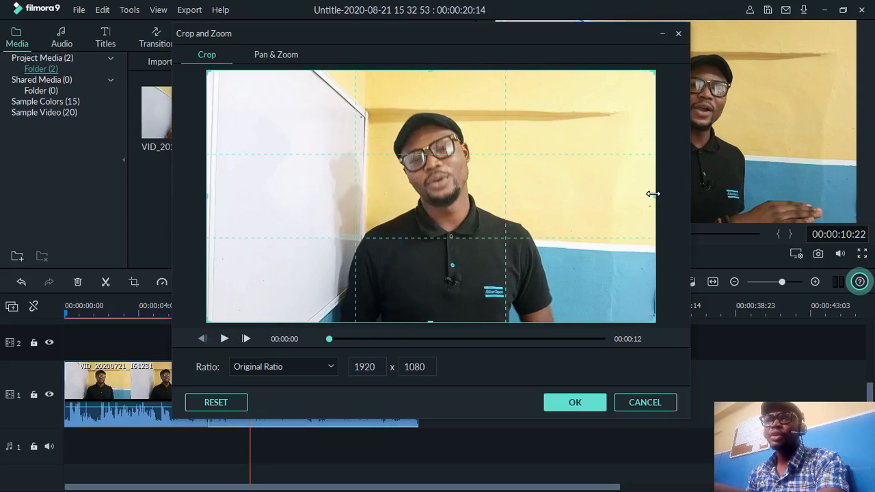
left_click_drag(653, 193, 474, 164)
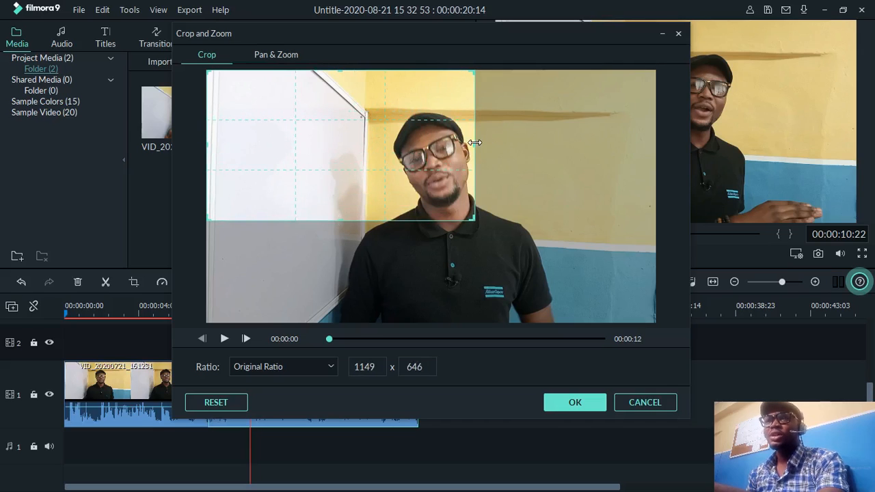
left_click_drag(474, 145, 656, 137)
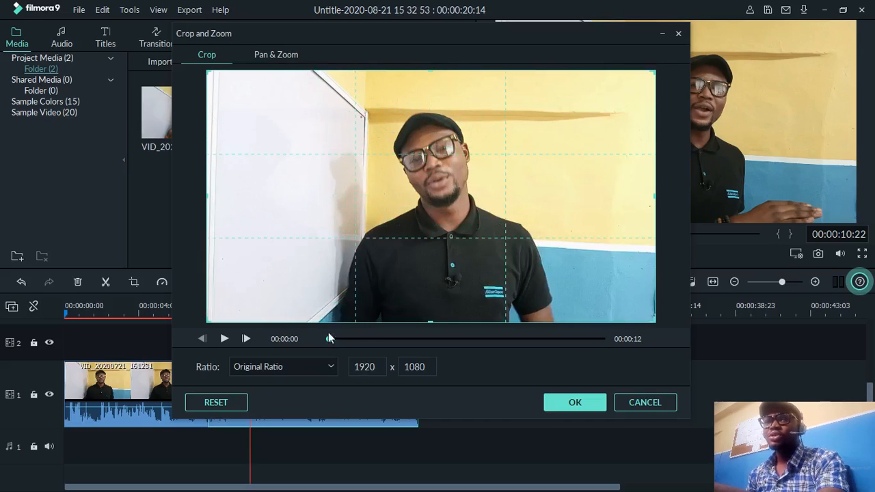
Crop the second part of the clip to the left side of its frame, 1028 x 1080, with a custom ratio.
left_click(316, 367)
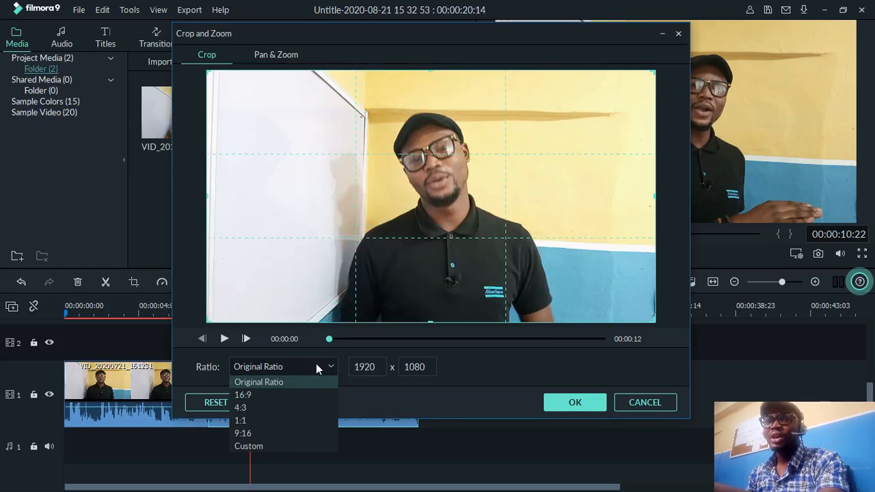
left_click(270, 445)
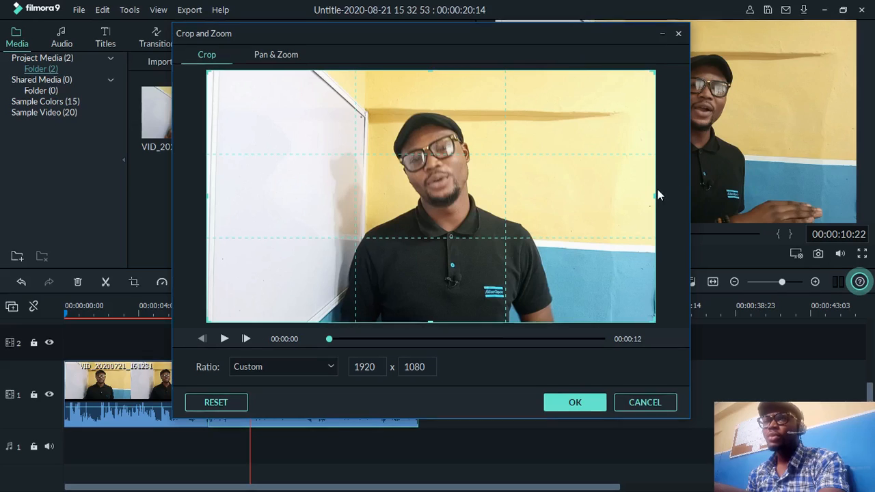
left_click_drag(654, 196, 445, 195)
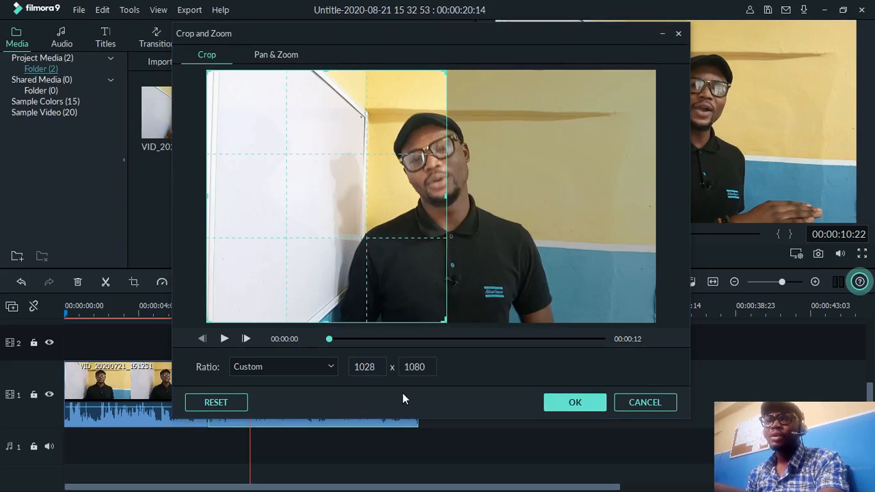
left_click(558, 403)
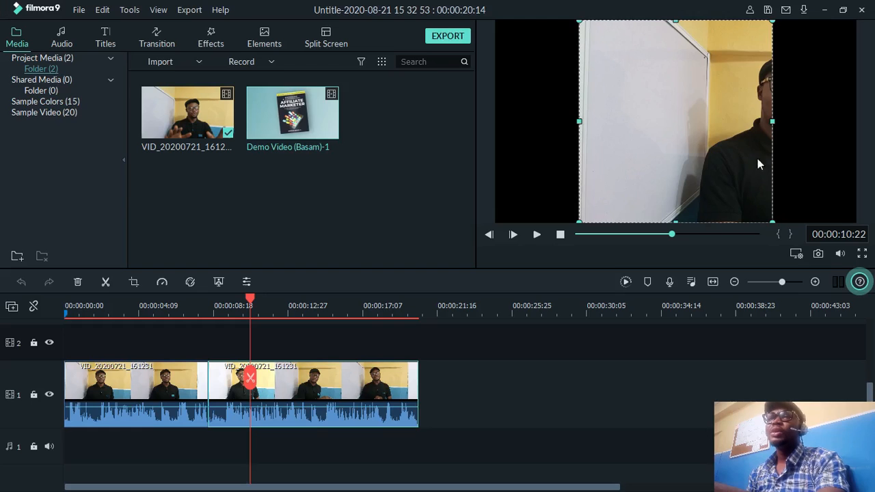
Move the cropped picture to the left edge of the preview frame and shift its clip up to track 2 at the same time.
left_click_drag(713, 166, 628, 168)
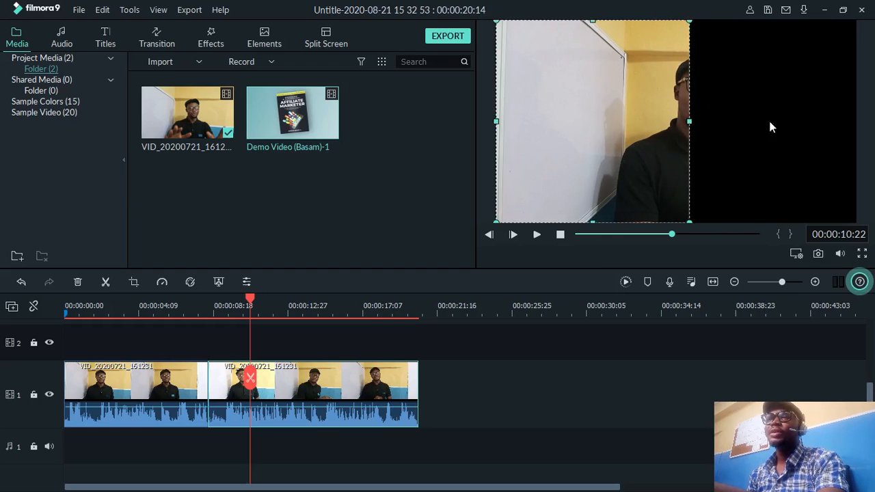
left_click(340, 389)
left_click(314, 380)
left_click_drag(315, 370, 325, 344)
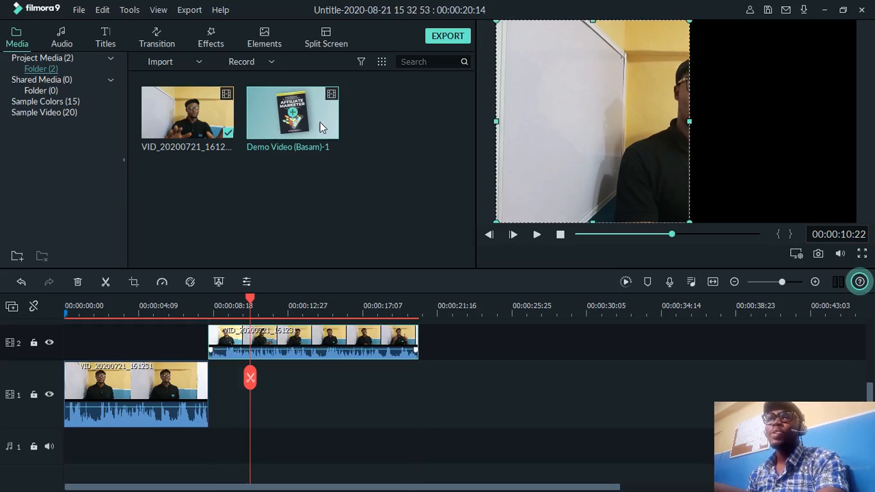
Place the demo video on track 1 directly after the first clip part, and delete it from the timeline.
left_click_drag(319, 121, 210, 403)
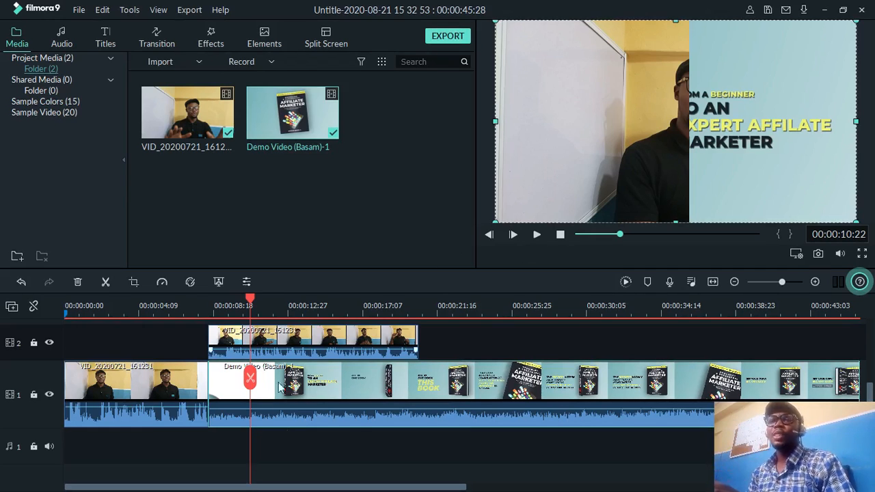
key("Delete")
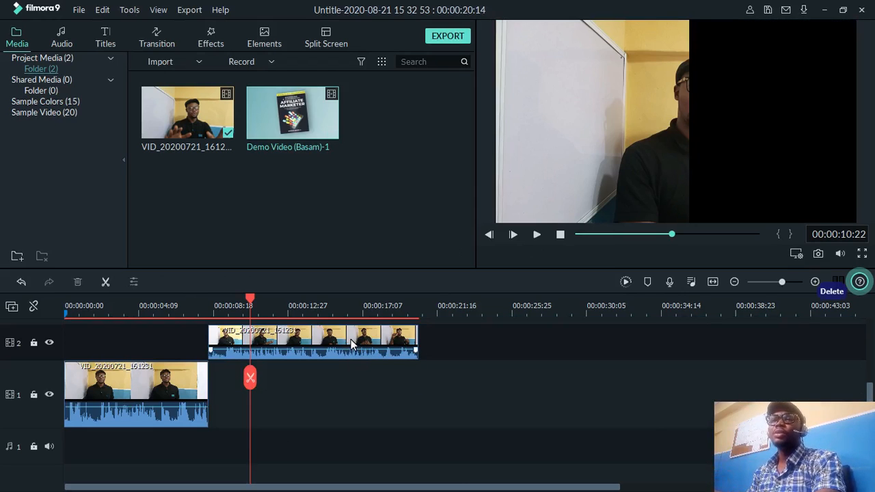
Undo the track move, repositioning, crops and split until track 1 holds the single whole clip.
key("ctrl+z")
key("ctrl+z")
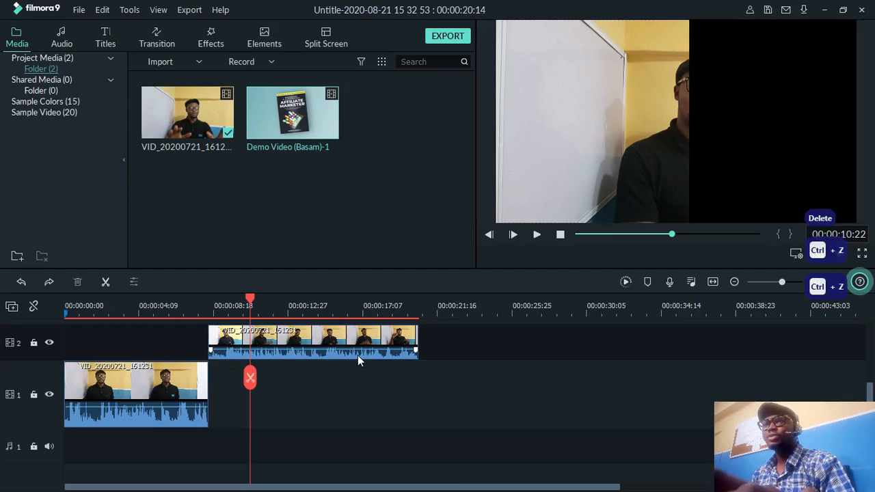
key("ctrl+z")
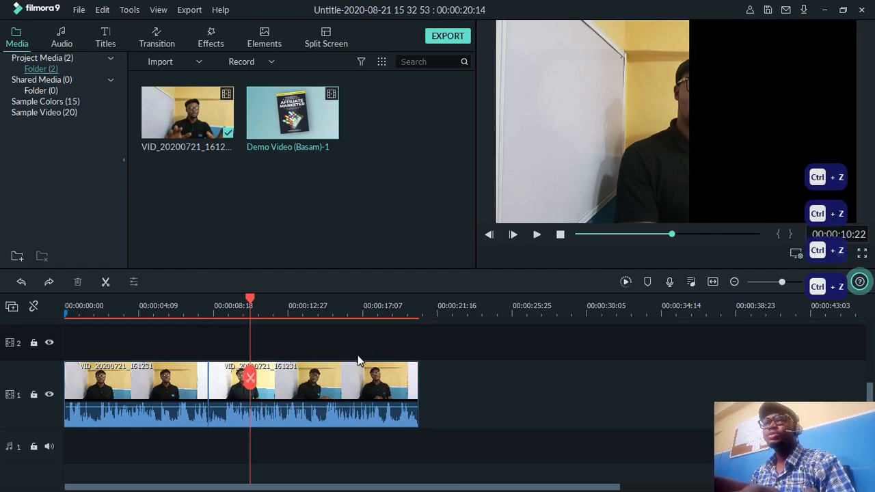
key("ctrl+z")
key("ctrl+z")
key("ctrl+z")
key("ctrl+z")
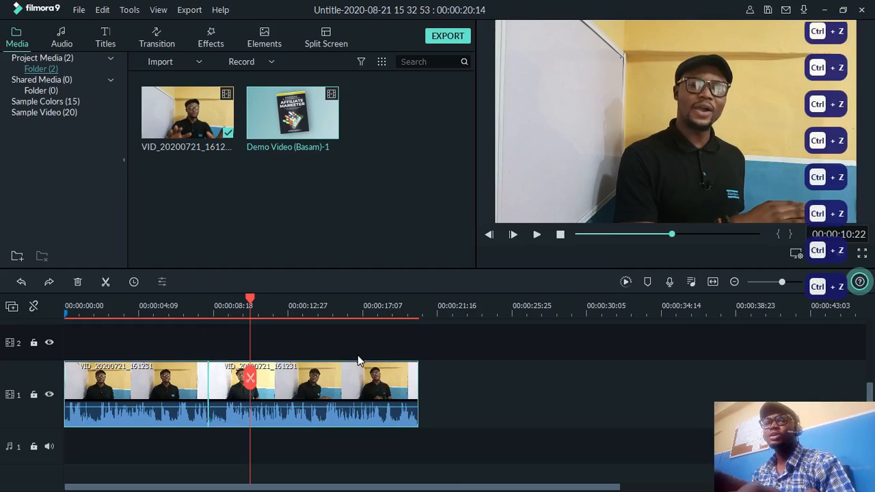
key("ctrl+z")
key("ctrl+z")
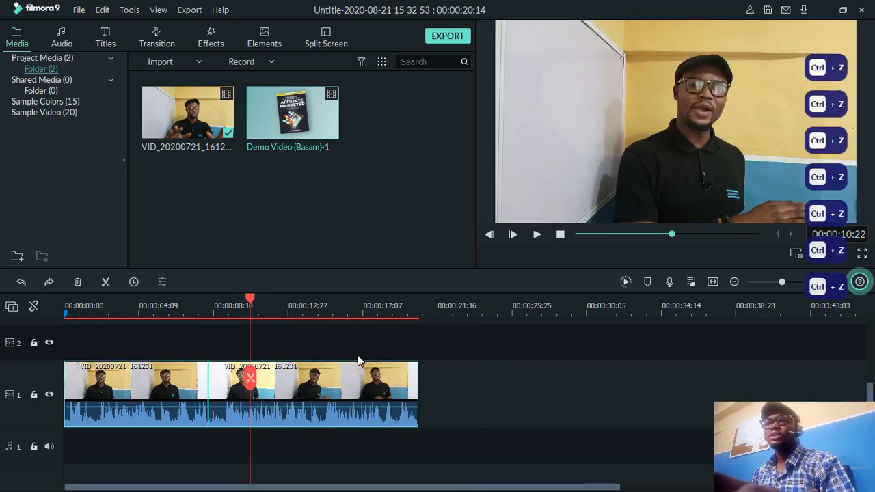
key("ctrl+z")
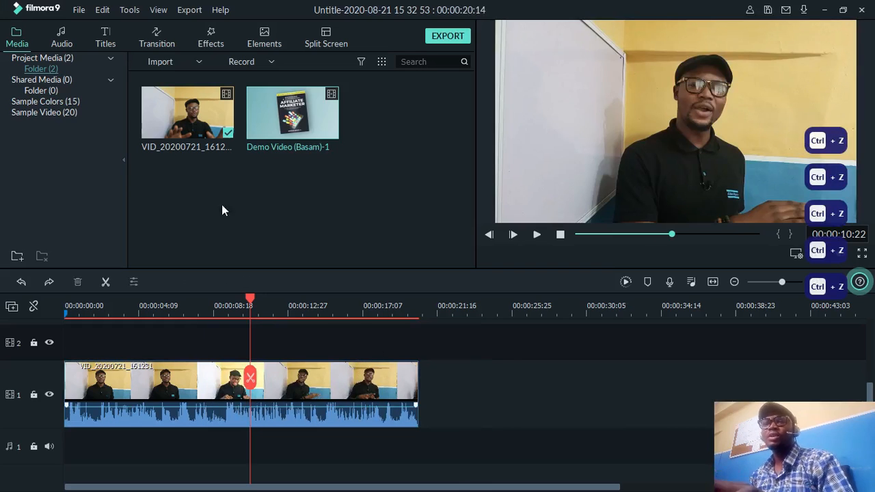
Slow the whole clip on track 1 down to 0.5x speed.
left_click(168, 372)
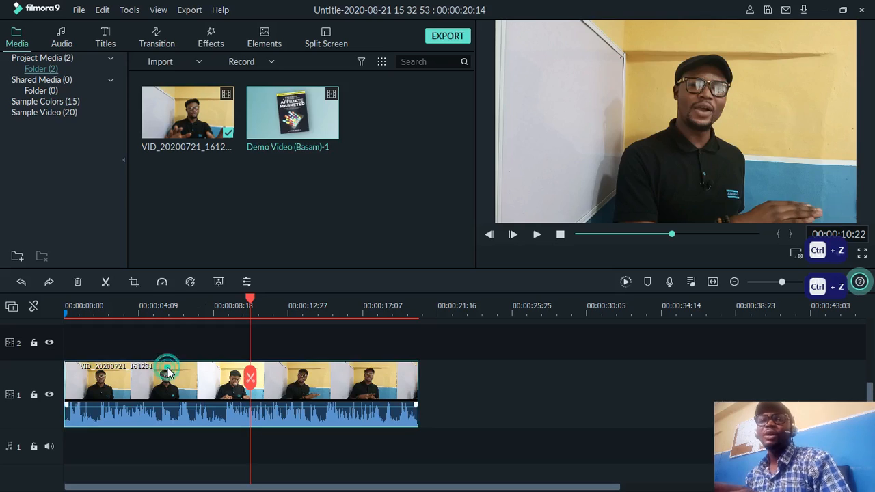
left_click(163, 283)
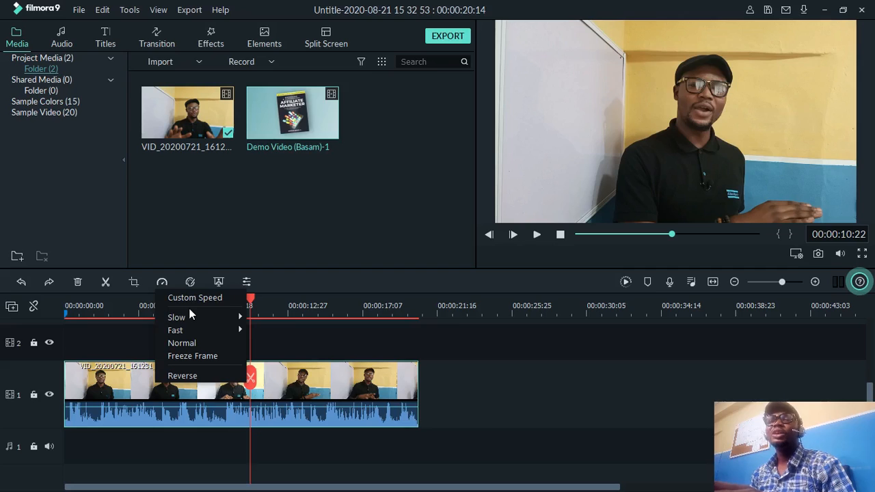
mouse_move(190, 317)
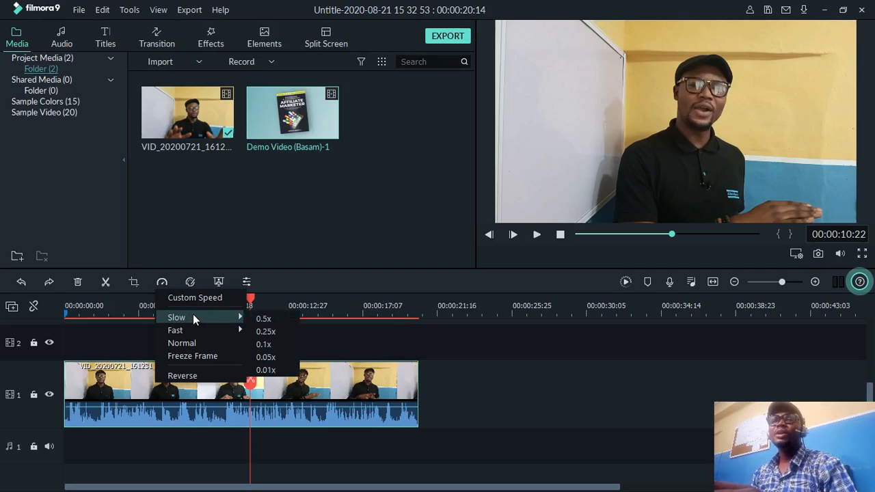
left_click(273, 317)
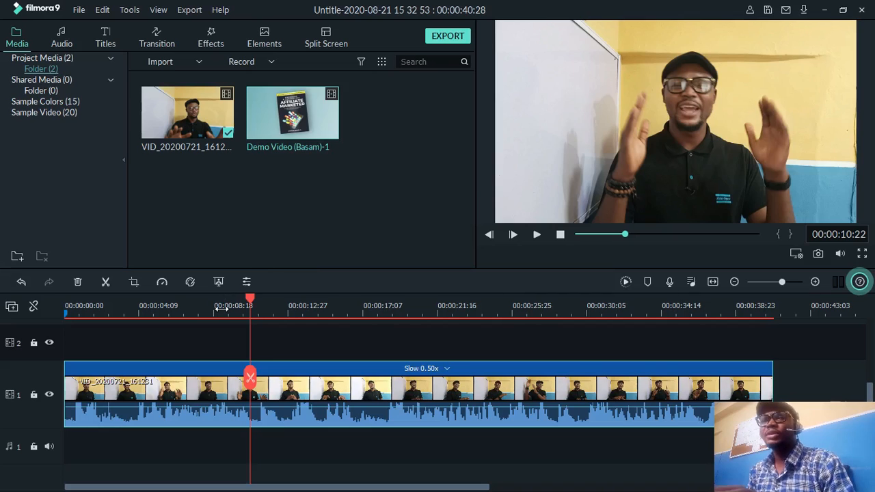
Place the playhead at 00:00:09:02 and change the track 1 clip to the fast 2x speed.
left_click(222, 309)
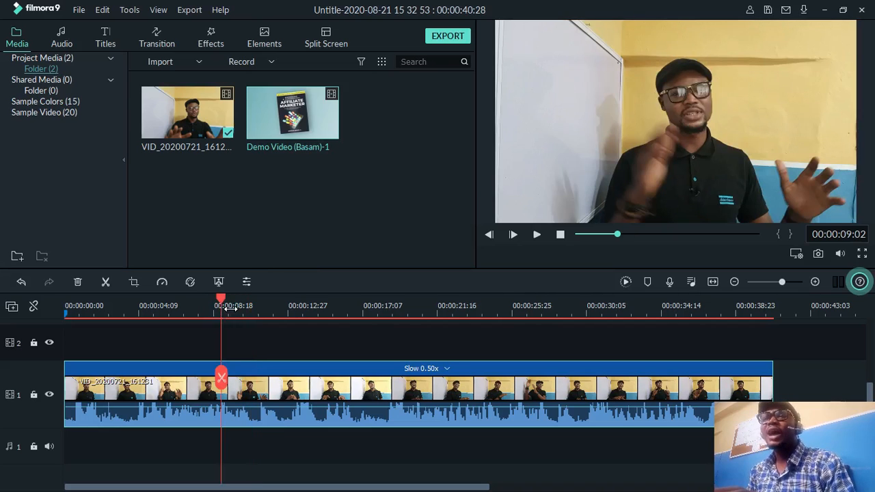
left_click(168, 284)
mouse_move(203, 332)
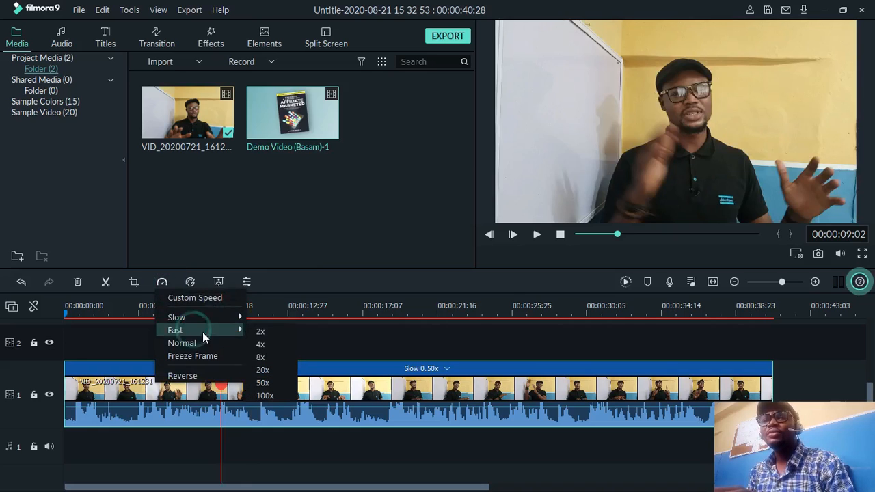
left_click(264, 333)
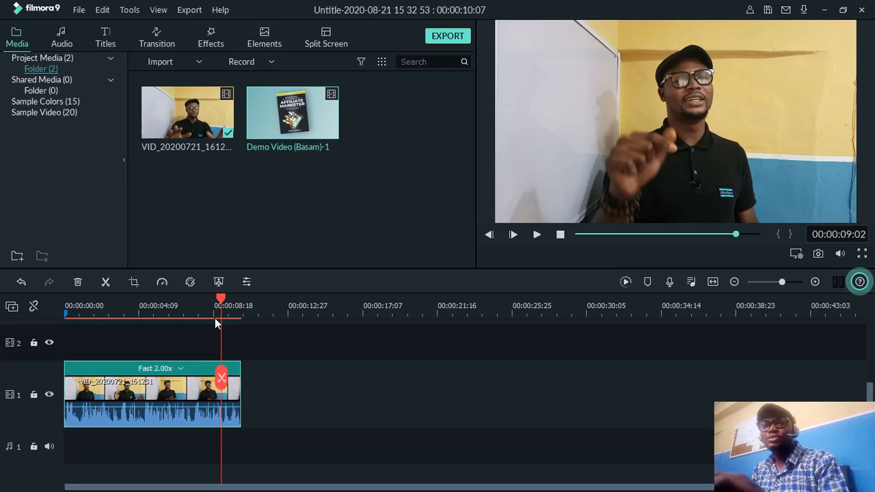
Set a custom speed of 0.682 for the track 1 clip, keeping Ripple Edit on.
left_click(157, 378)
left_click(181, 368)
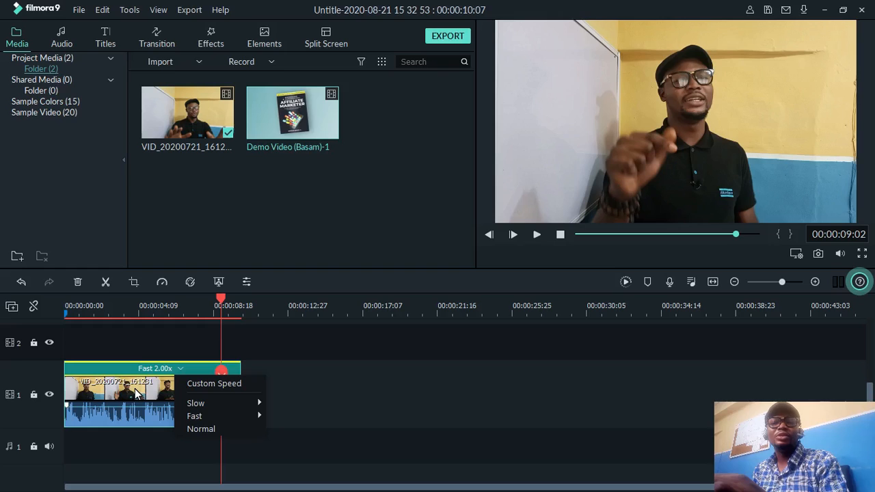
left_click(194, 384)
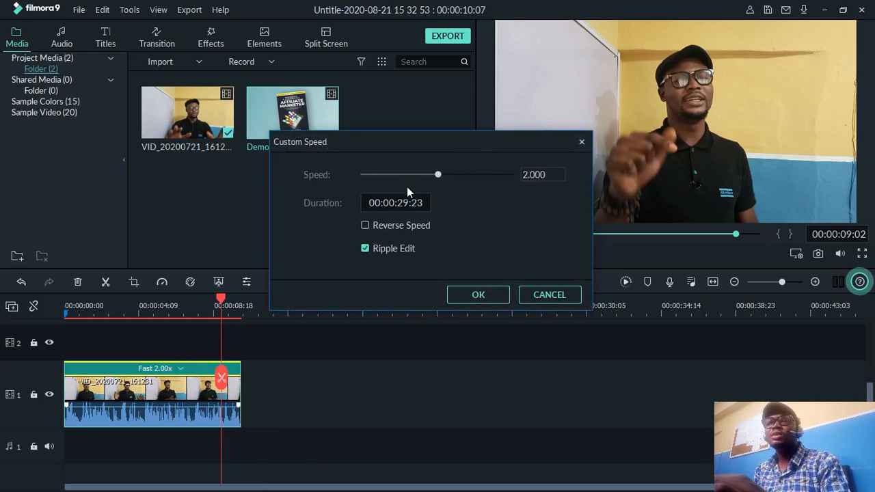
left_click_drag(438, 174, 415, 180)
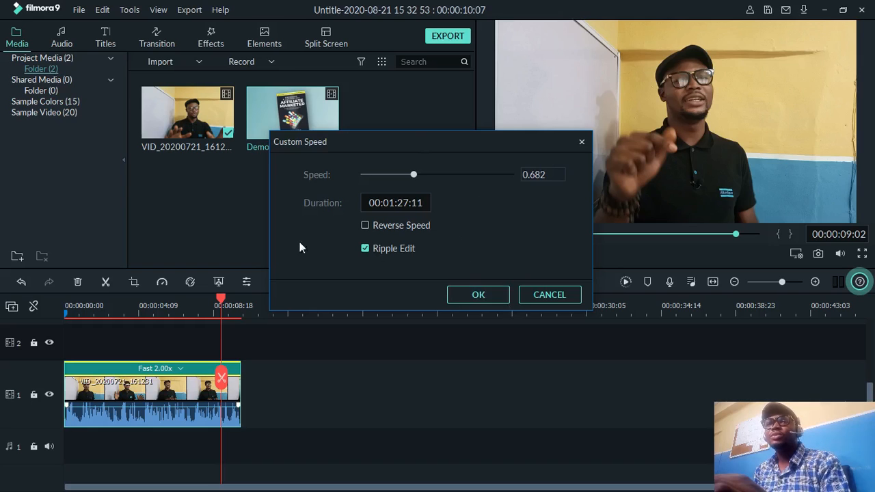
left_click(461, 294)
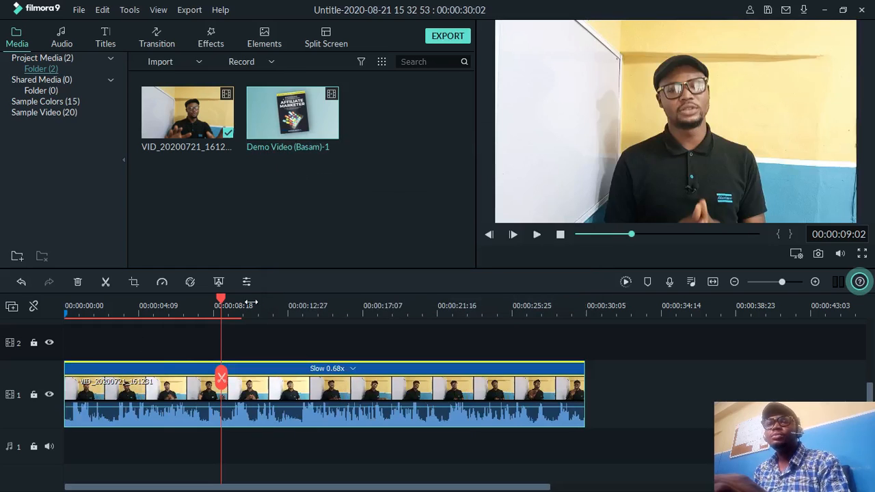
Play the slowed clip from shortly before the 00:00:08:18 mark and pause it at 00:00:13:12.
left_click(196, 306)
key("space")
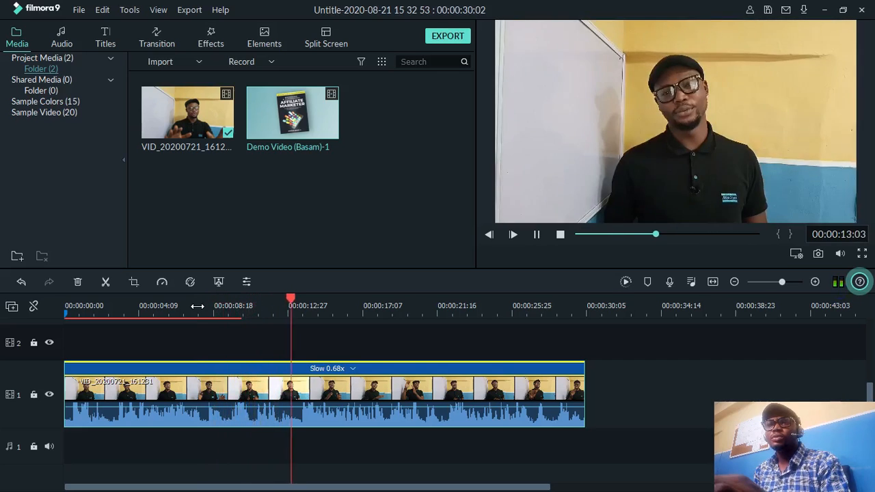
key("space")
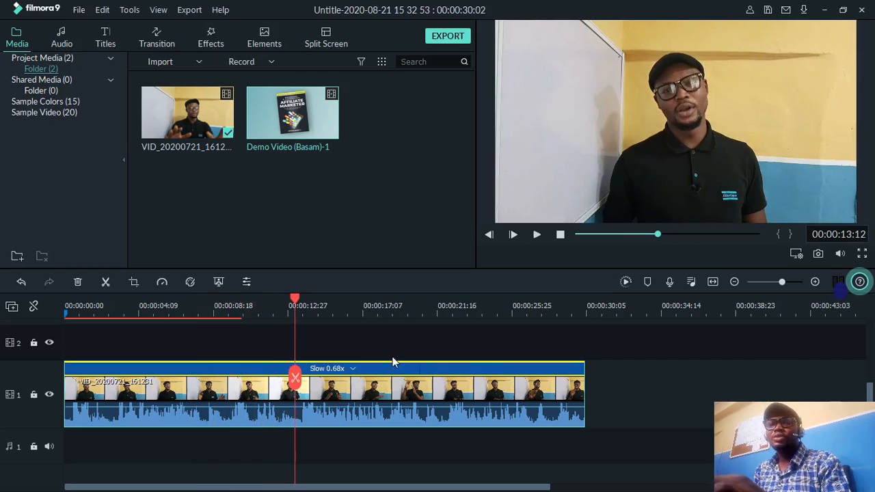
Speed the clip up to 1.61x by pulling in its speed bar's end to about 00:00:12:22, and play it from 00:00:05:19.
left_click(473, 369)
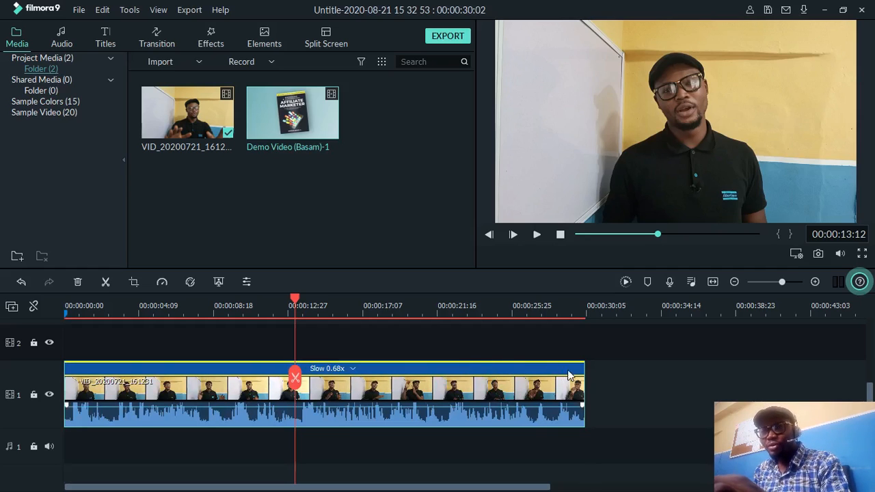
left_click_drag(579, 375, 284, 364)
left_click(161, 312)
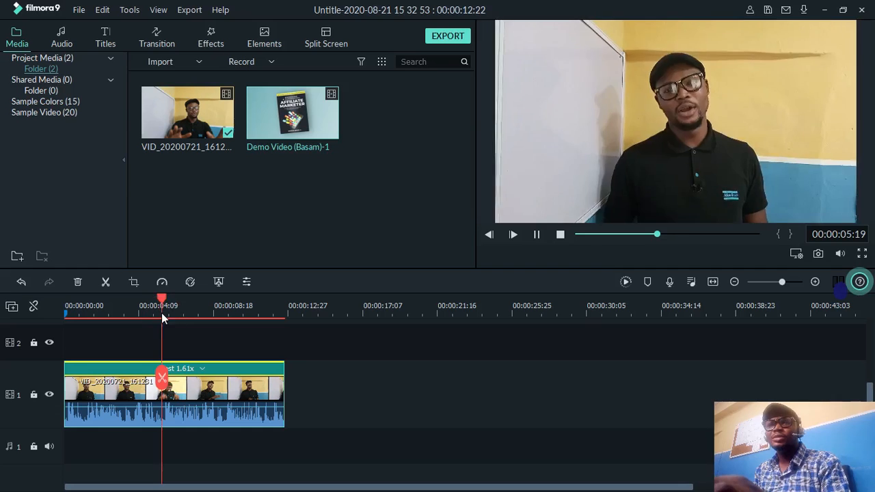
key("space")
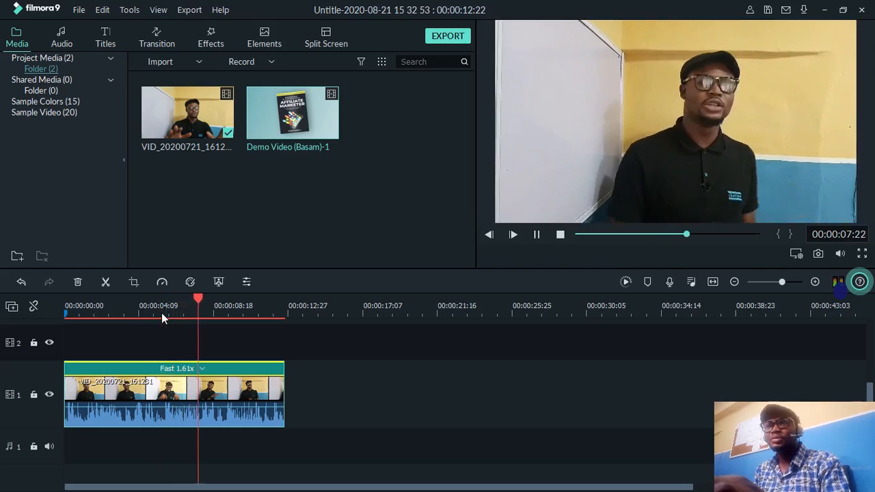
Pause playback at 00:00:09:16, trim the track 1 clip's end to 00:00:07:05, and extend it back out to 00:00:13:09.
key("space")
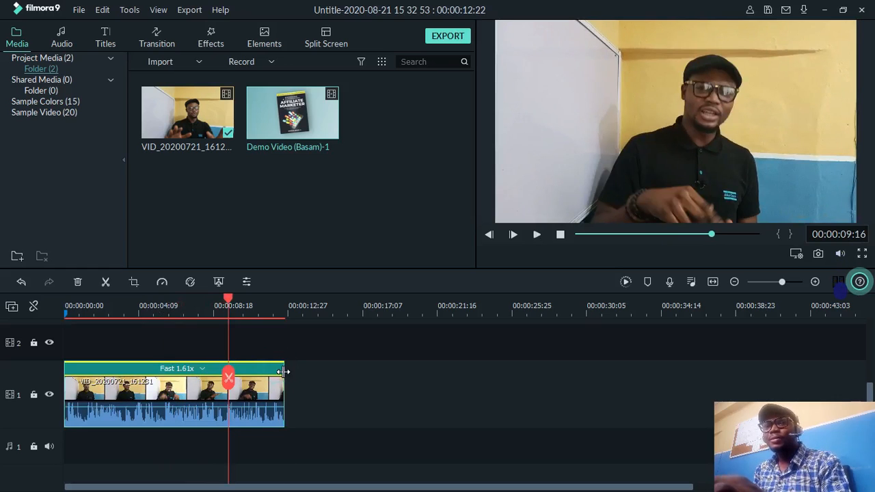
mouse_move(284, 371)
left_mouse_down()
mouse_move(402, 385)
mouse_move(295, 378)
left_mouse_up()
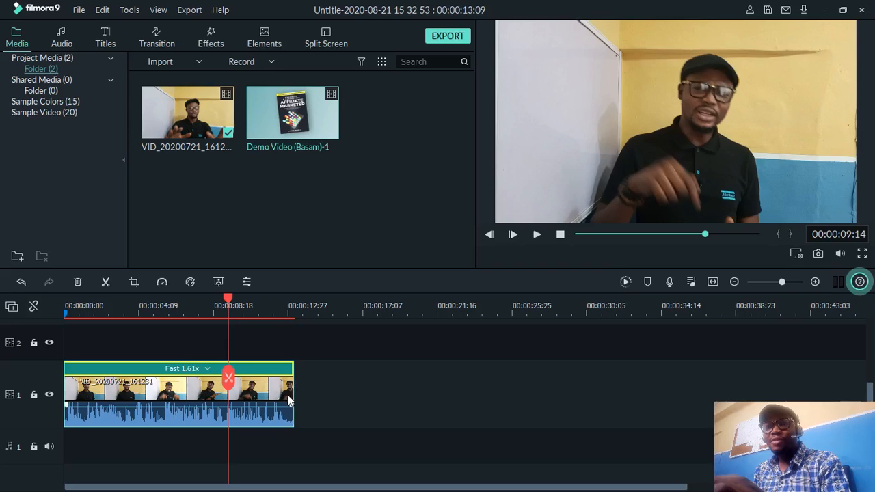
left_click_drag(295, 391, 186, 405)
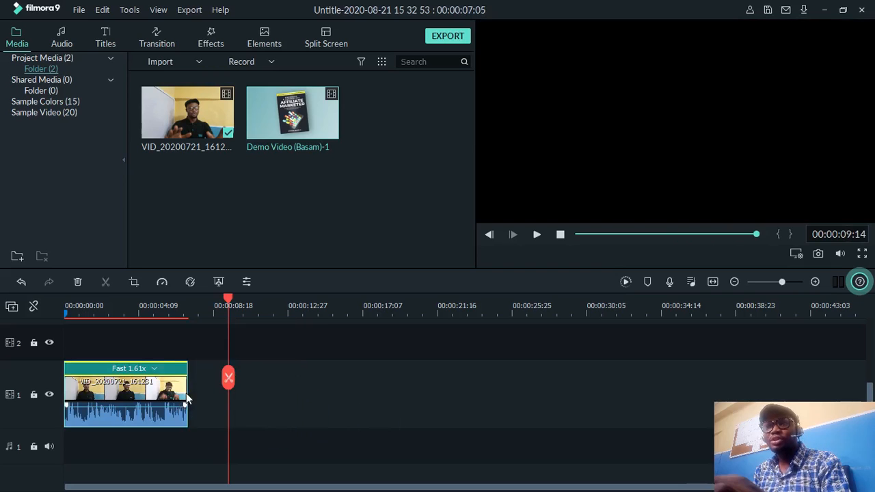
left_click(156, 312)
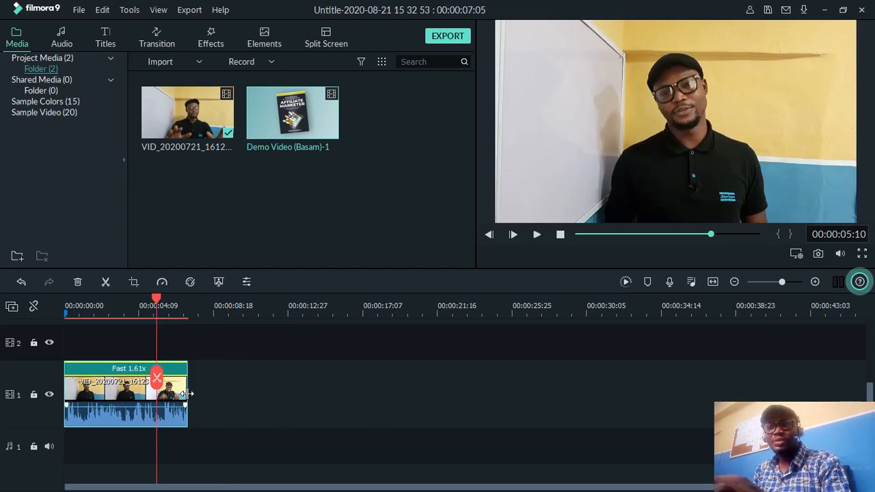
left_click_drag(190, 394, 286, 394)
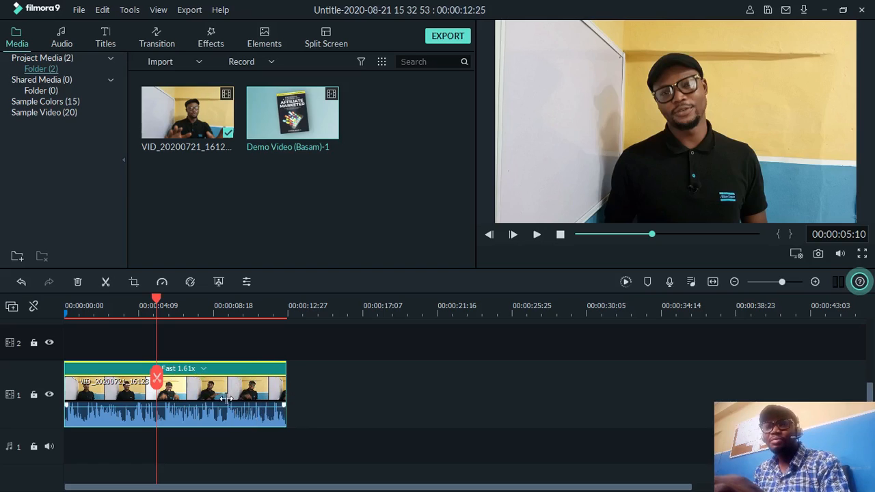
mouse_move(287, 394)
left_mouse_down()
mouse_move(394, 398)
mouse_move(297, 391)
left_mouse_up()
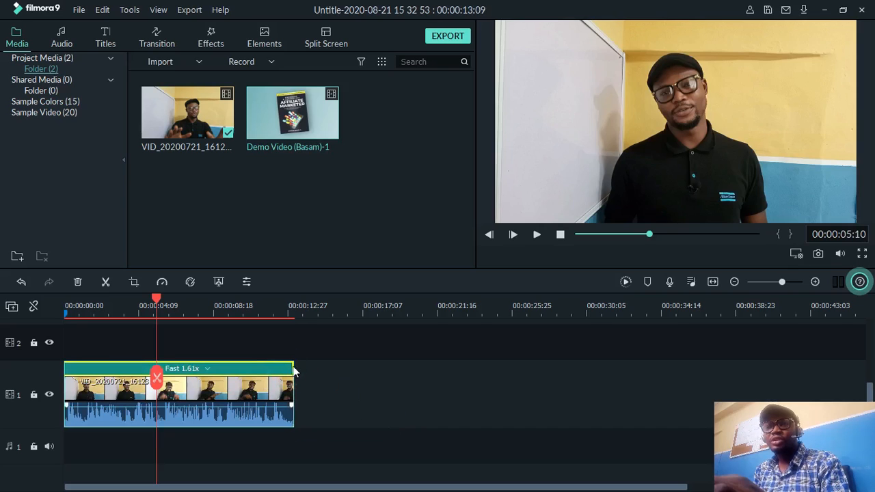
Slow the track 1 clip to 0.57x by stretching its speed bar to about 00:00:37:21, play it, and pause at 00:00:11:11.
left_click_drag(288, 371, 713, 387)
key("space")
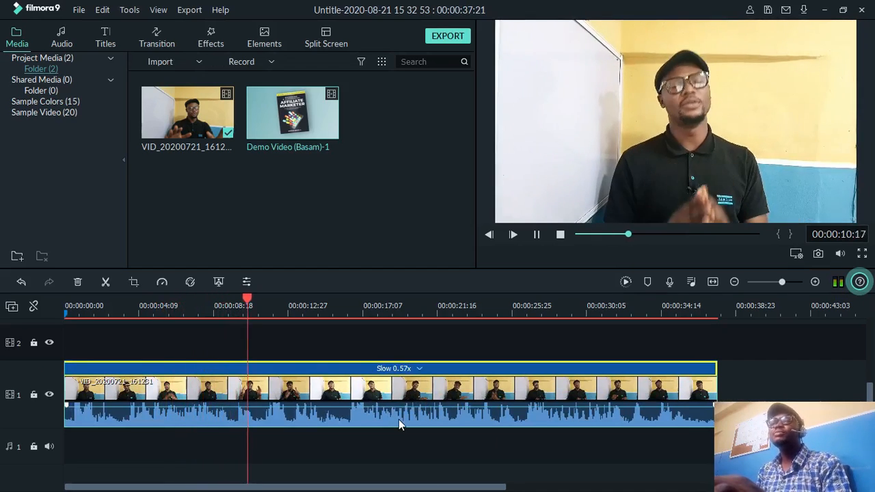
key("space")
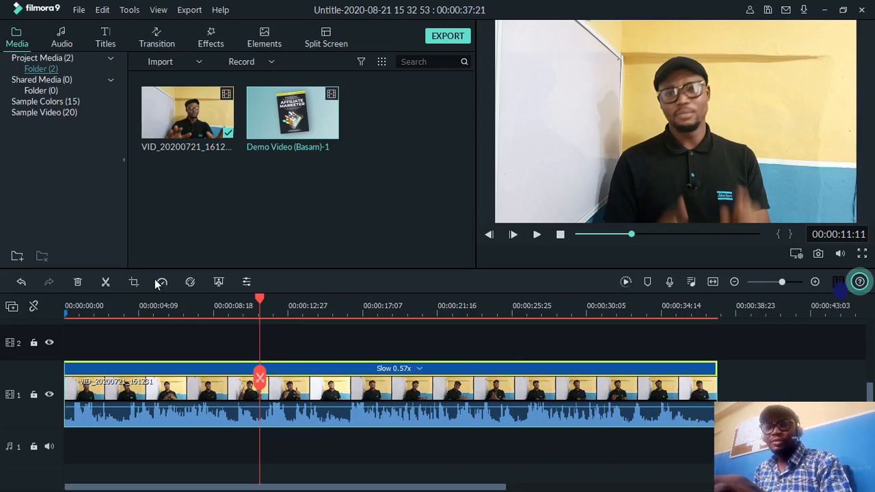
Delete the slowed clip from the timeline and place a fresh copy of VID_20200721_161231 at the start of track 1.
double_click(200, 119)
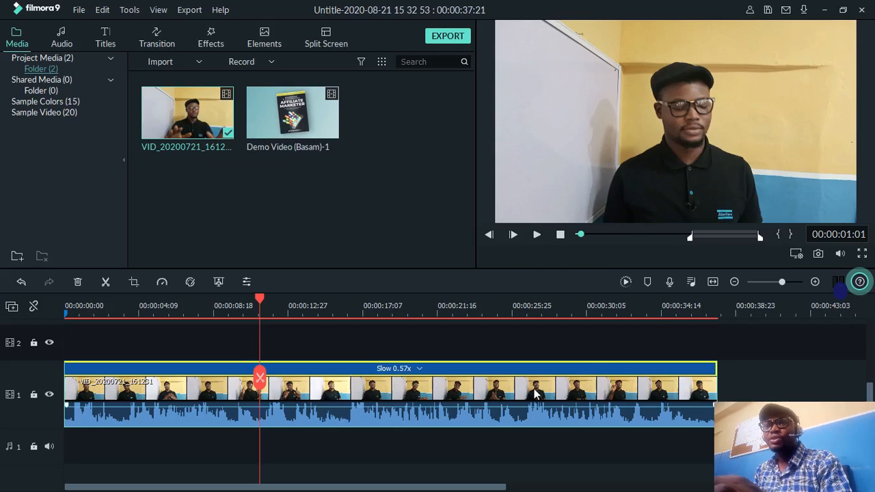
key("Delete")
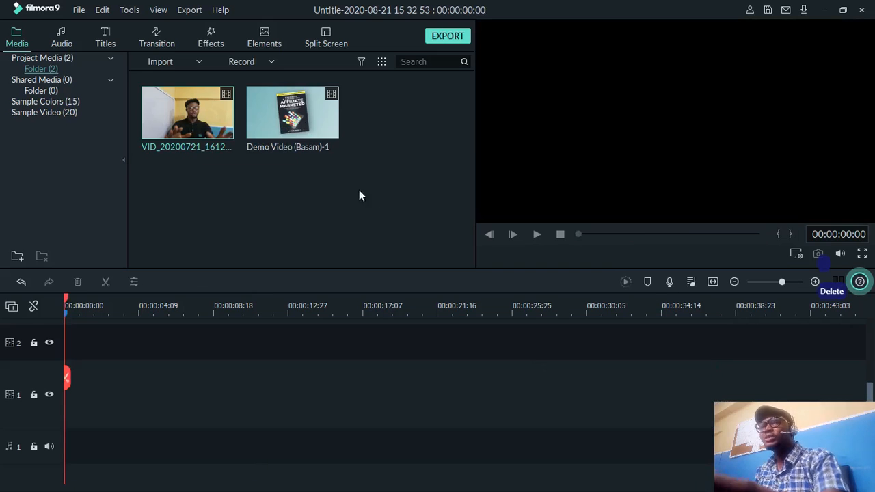
double_click(200, 104)
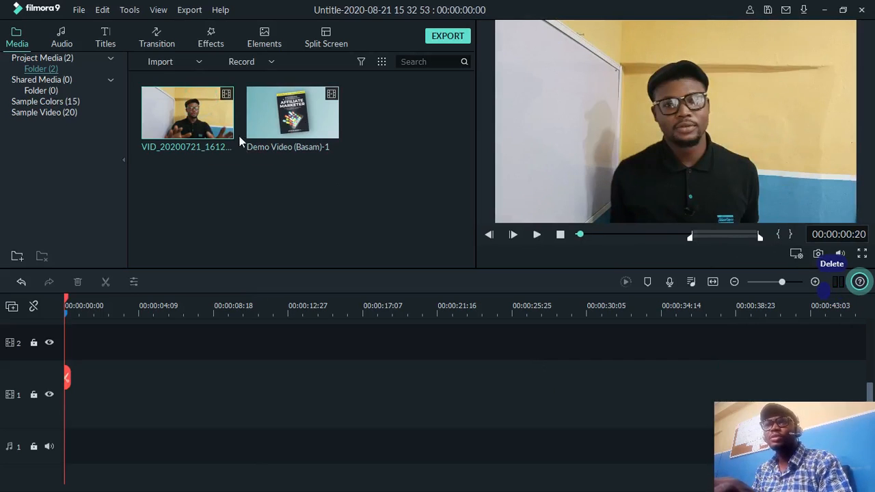
left_click_drag(211, 100, 22, 403)
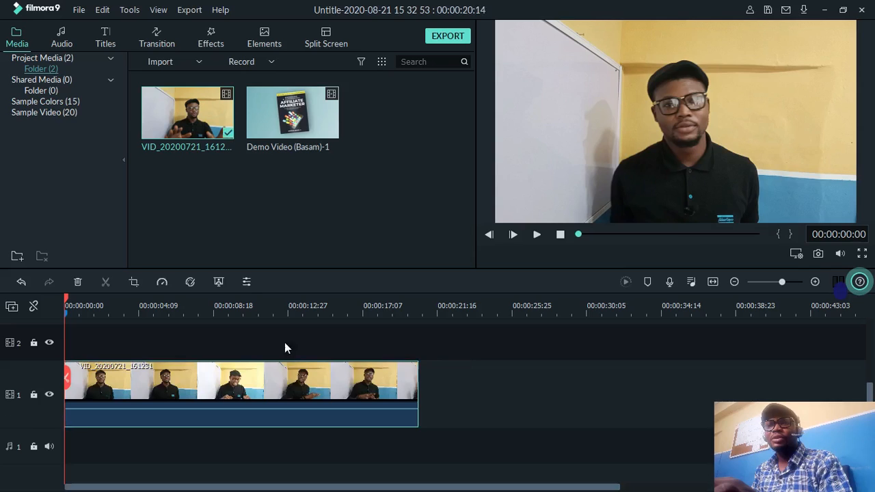
Place the playhead at 00:00:17:15 and inspect the track 1 clip's Speed and Duration settings without changing them.
left_click(363, 304)
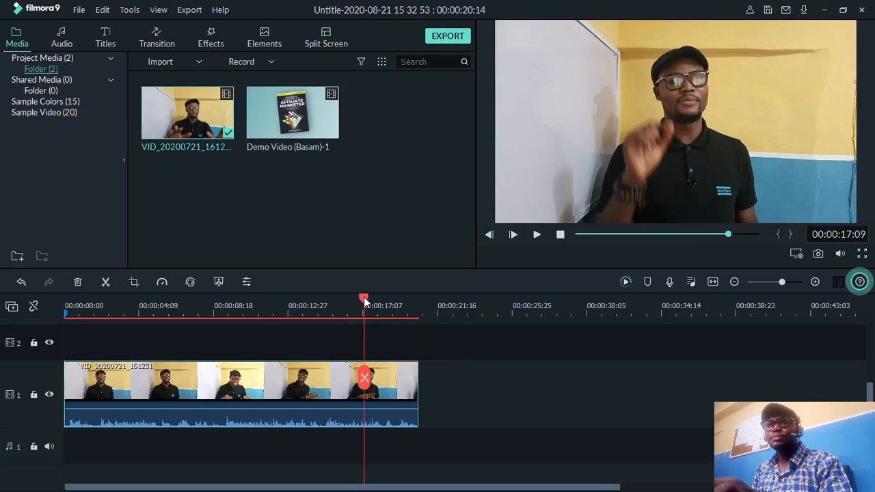
mouse_move(363, 299)
left_mouse_down()
mouse_move(422, 300)
mouse_move(366, 303)
left_mouse_up()
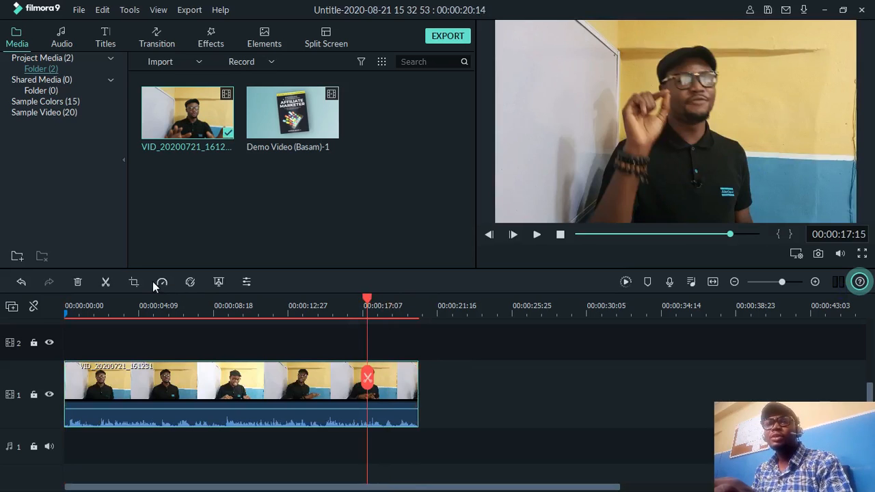
right_click(236, 376)
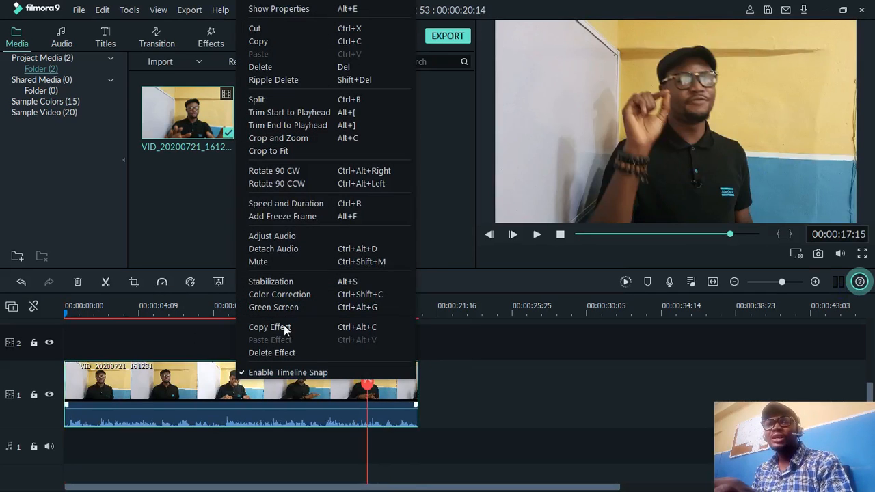
left_click(336, 200)
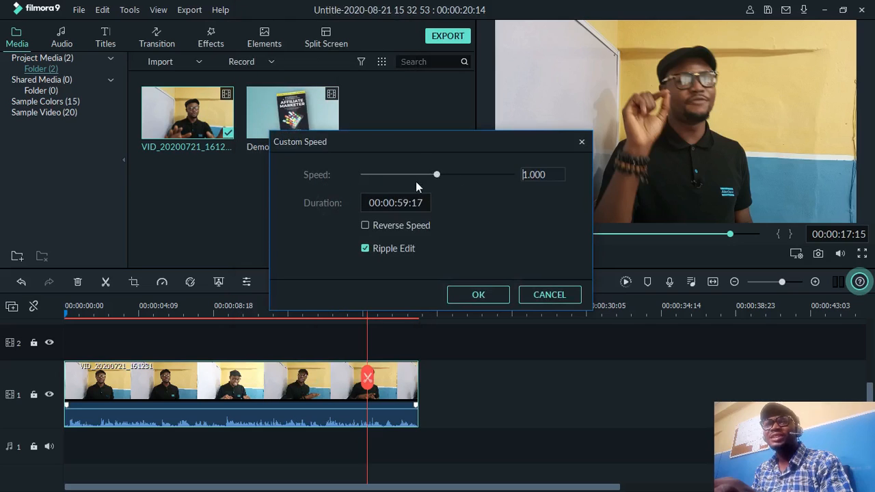
left_click(581, 143)
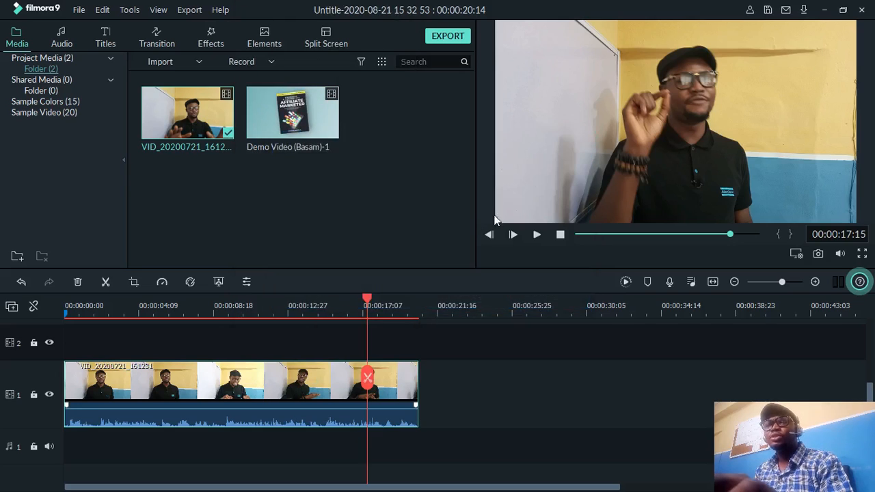
Set the track 1 clip to a custom speed of 2 with Reverse Speed and Ripple Edit on, and create its proxy file.
key("ctrl+r")
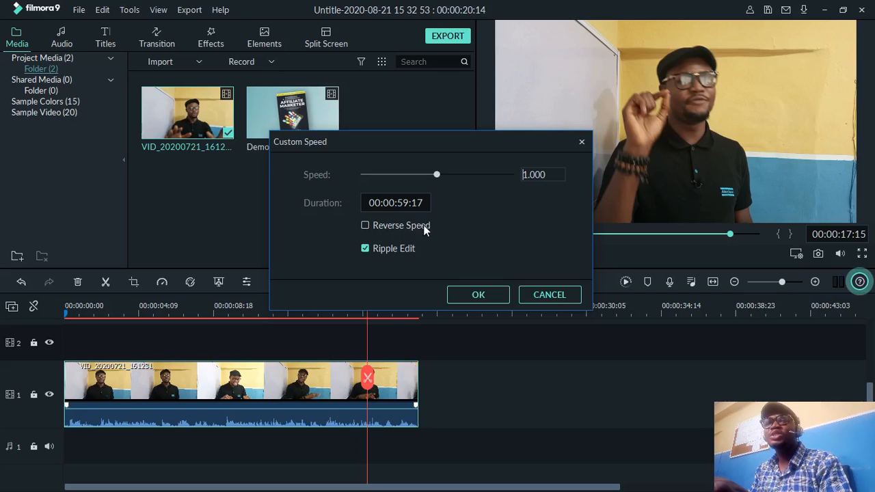
left_click(364, 228)
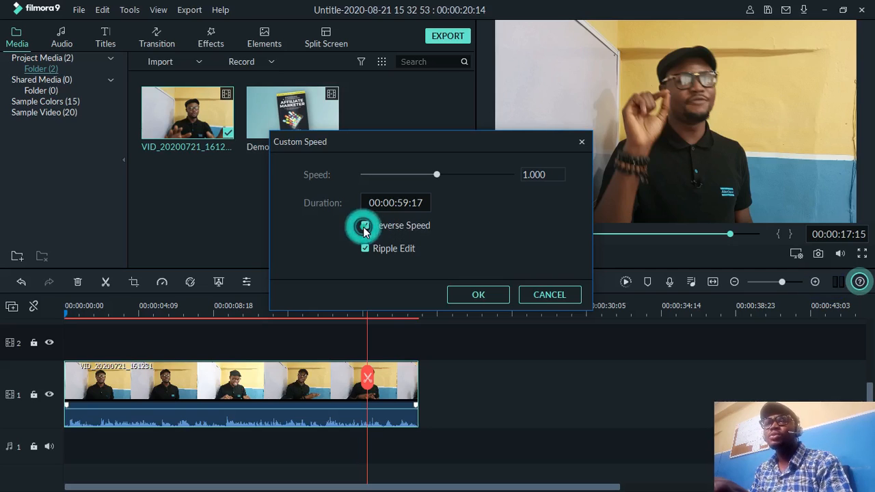
left_click_drag(437, 171, 449, 175)
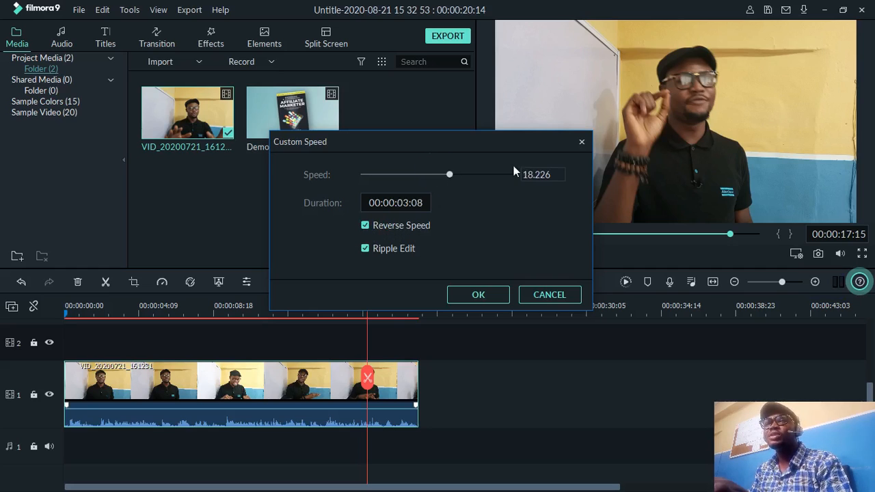
double_click(527, 175)
type("2")
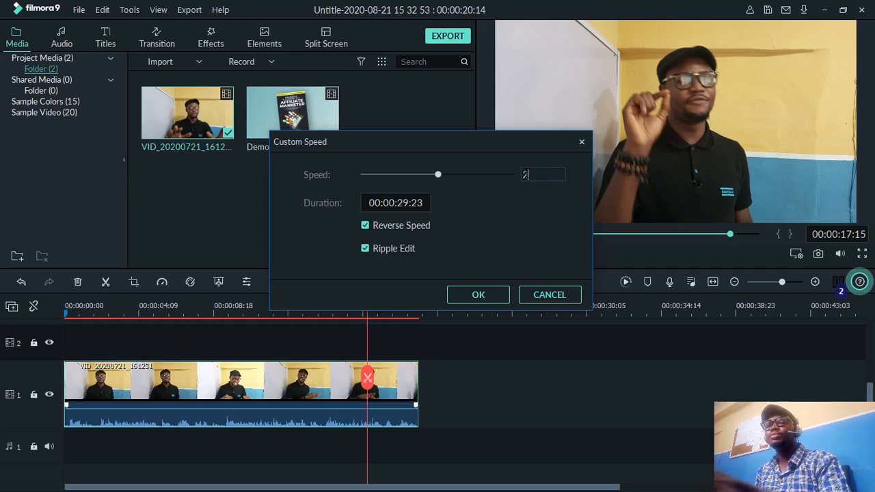
left_click(476, 299)
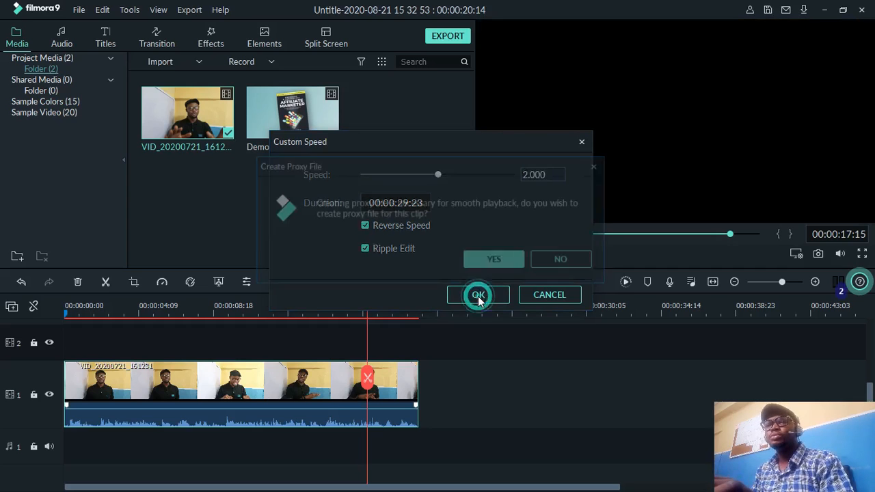
left_click(492, 262)
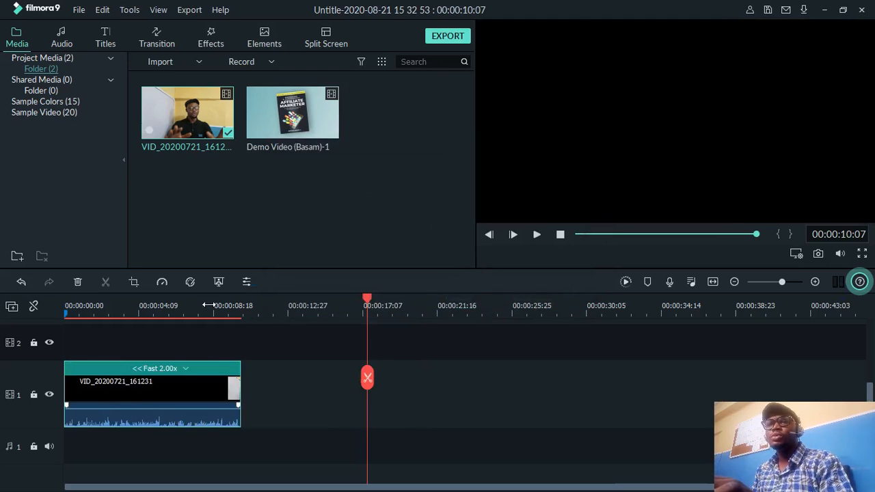
Play the reversed clip from 00:00:04:23, pause it at 00:00:06:04, and undo the reverse speed change.
left_click(147, 311)
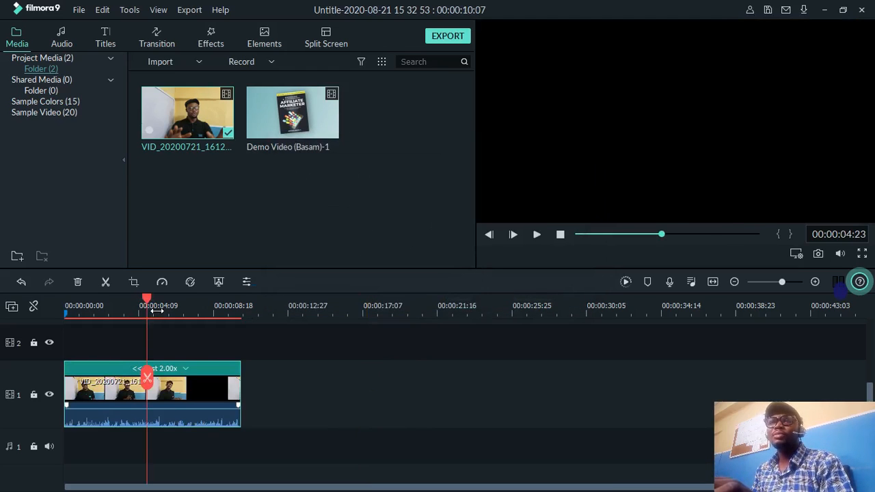
key("space")
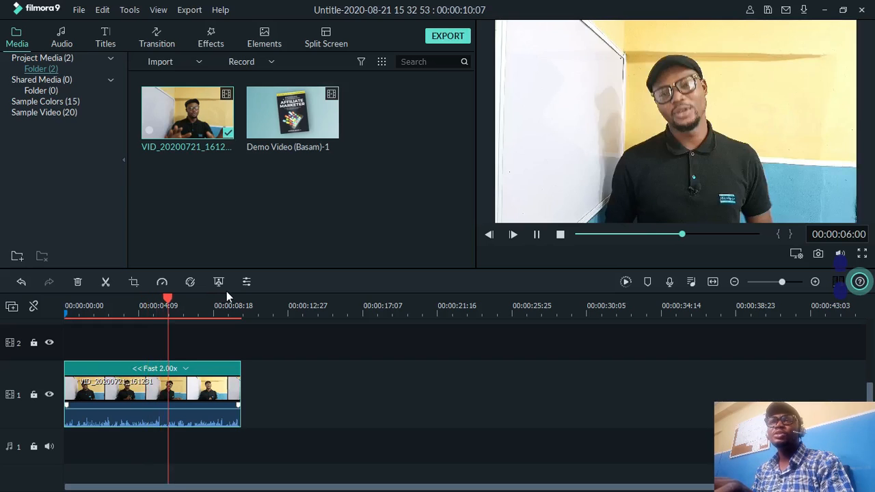
key("space")
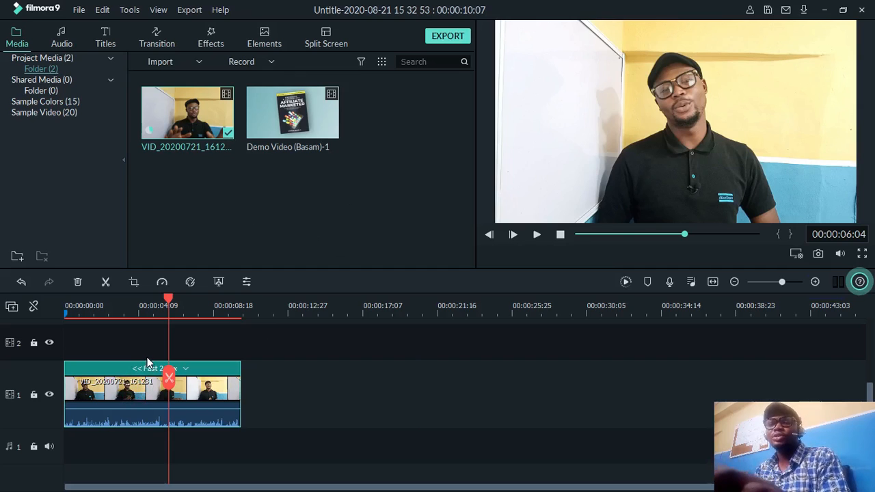
key("ctrl+z")
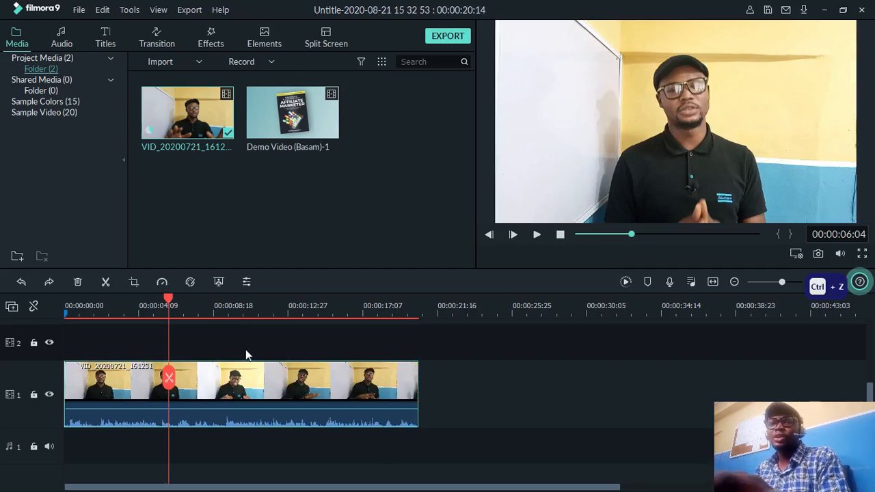
Split the track 1 clip at 00:00:11:15.
left_click_drag(166, 294, 262, 338)
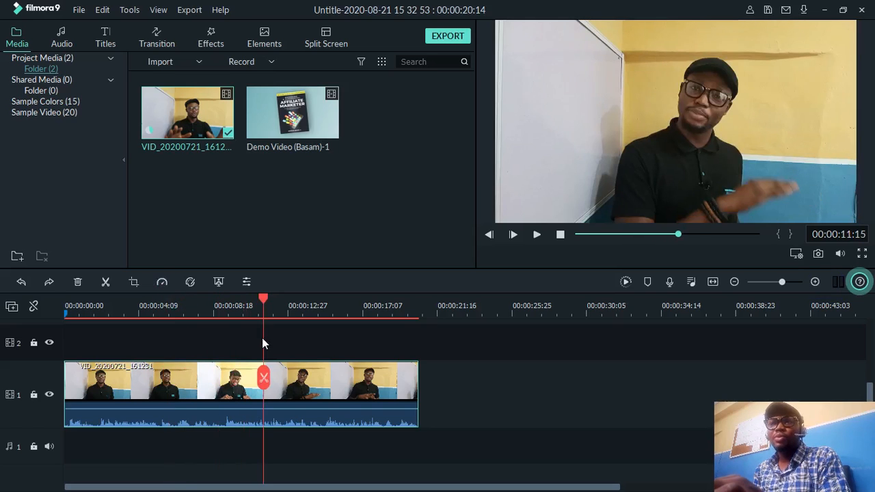
left_click(264, 378)
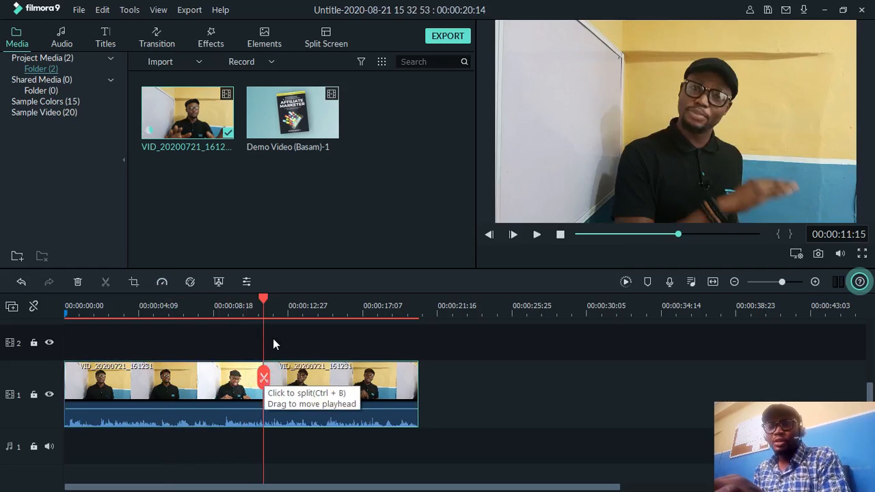
left_click_drag(277, 304, 295, 315)
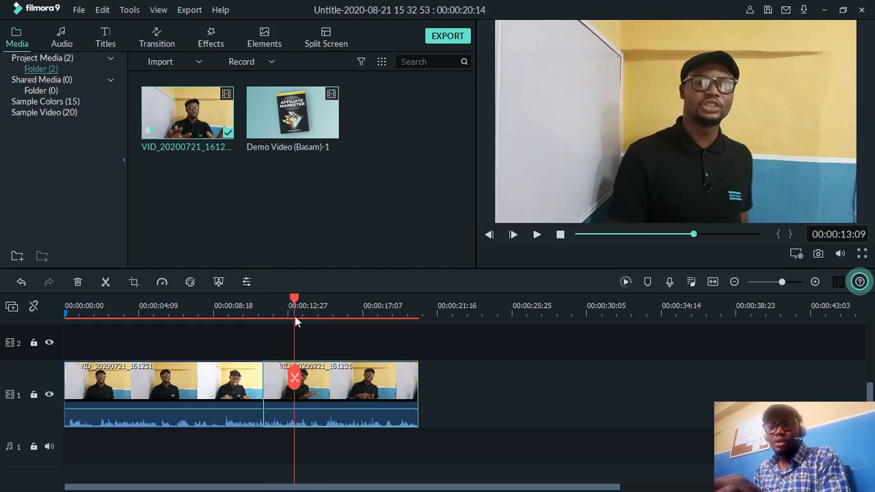
left_click(297, 383)
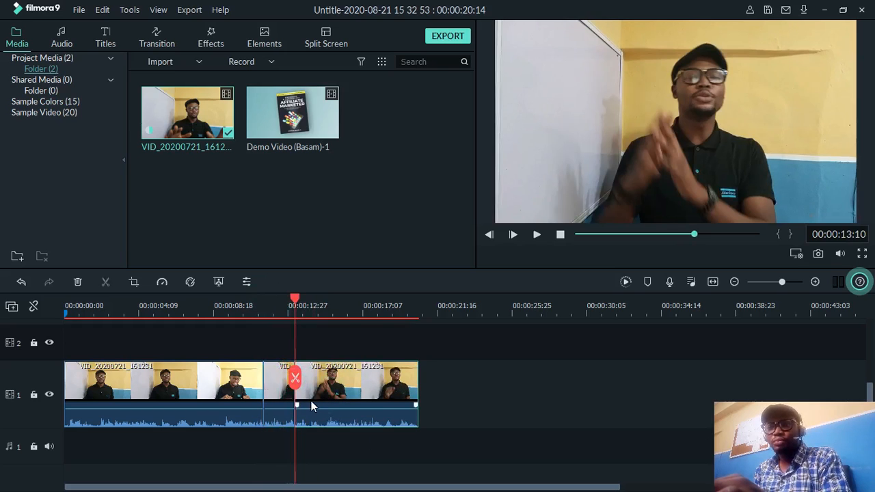
key("ctrl+z")
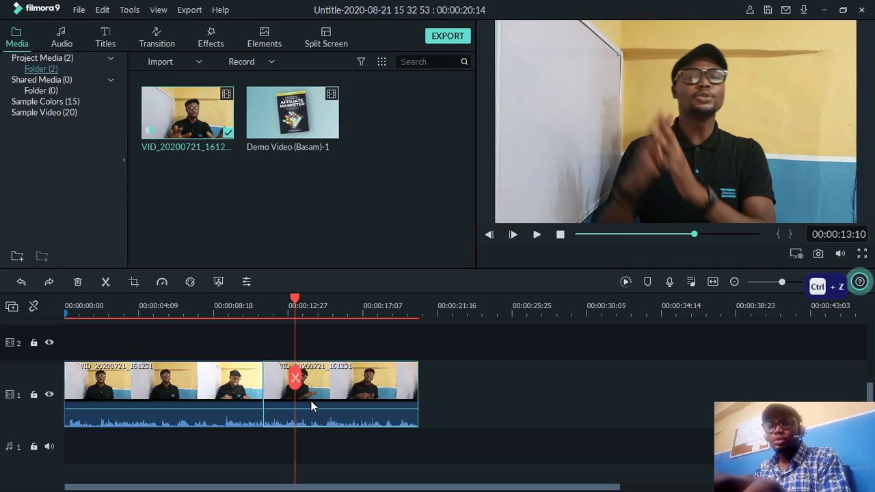
Split the second part of the track 1 clip at 00:00:15:15 and copy the resulting middle segment.
left_click_drag(309, 300, 333, 313)
left_click(331, 380)
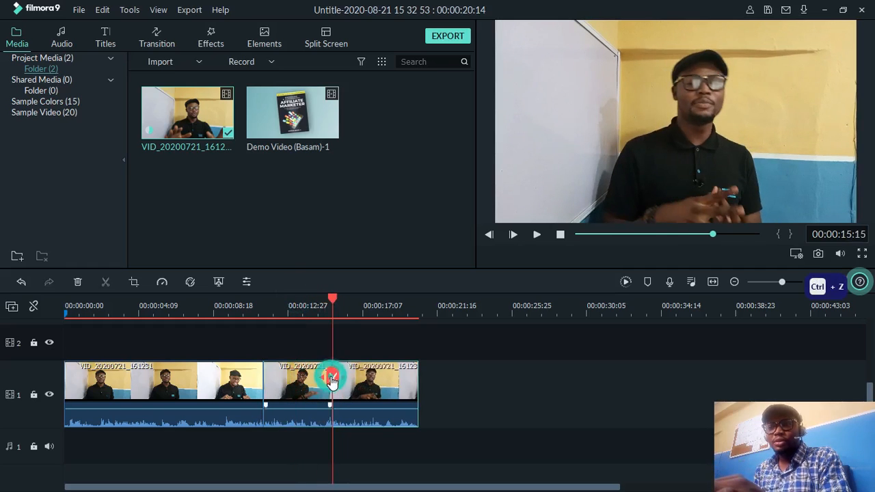
left_click(294, 393)
right_click(295, 393)
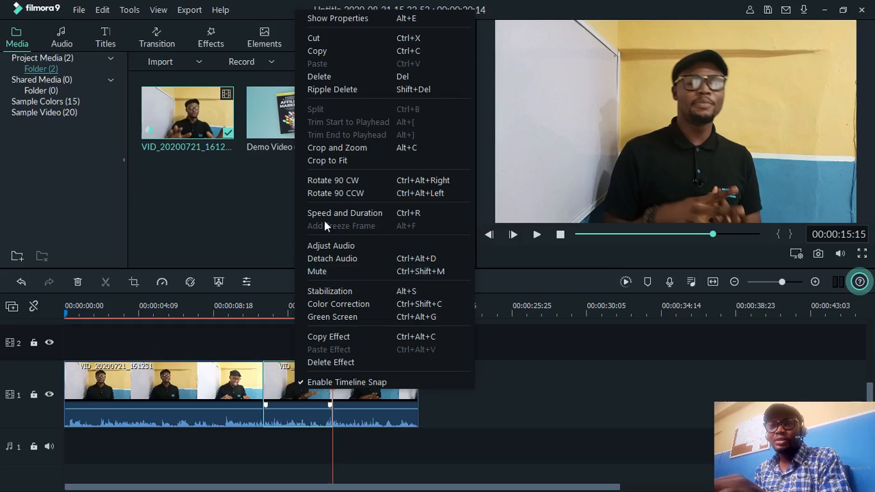
left_click(345, 50)
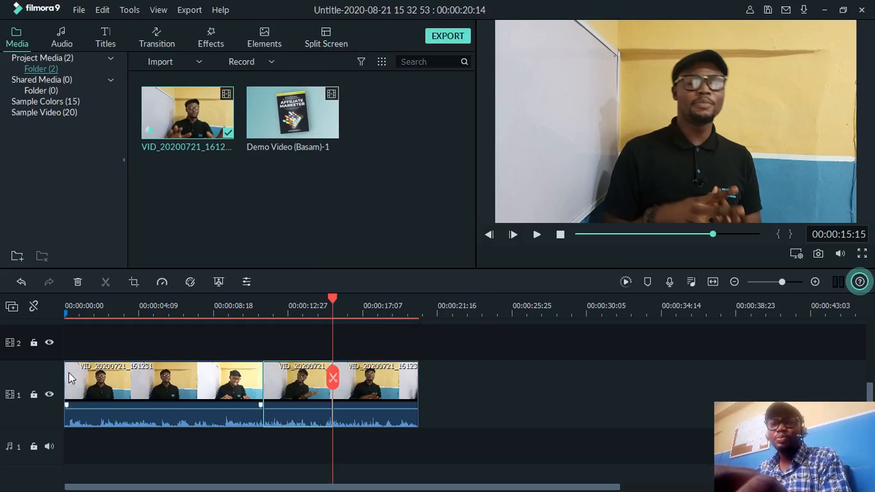
Paste the copied segment onto track 2 at 00:00:15:15 and again at 00:00:04:14.
scroll(5, 380, "up", 2)
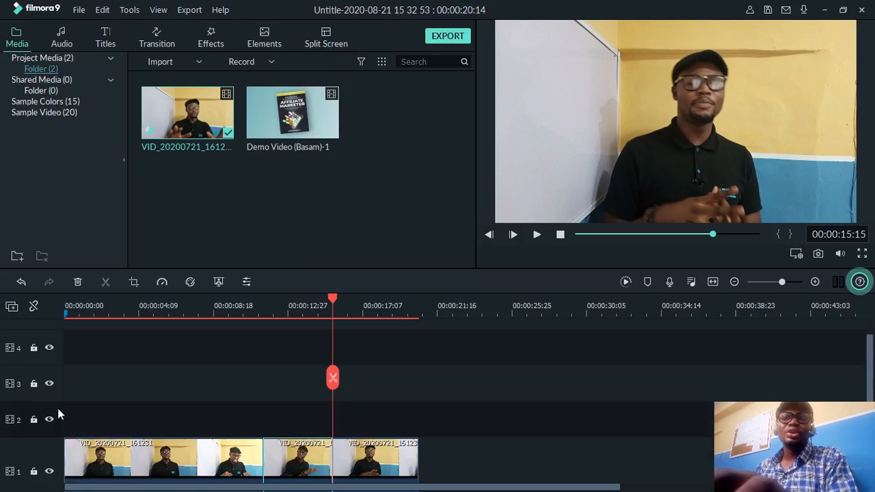
left_click(20, 410)
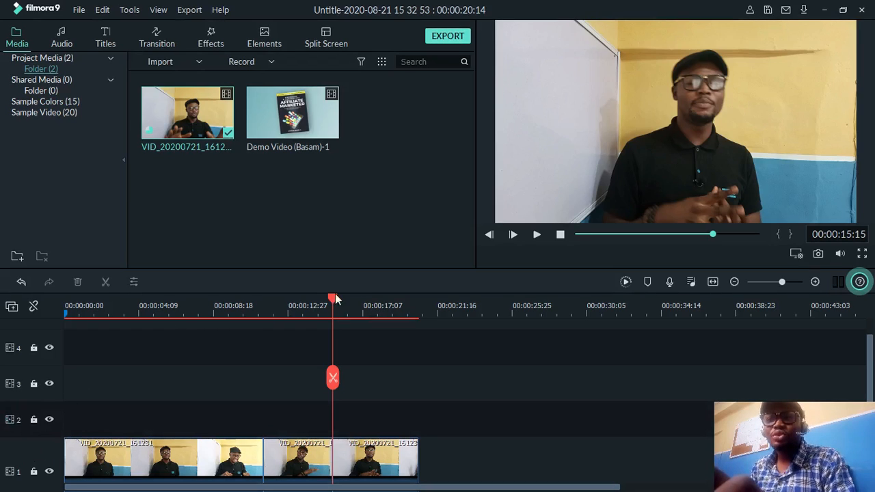
left_click(335, 442)
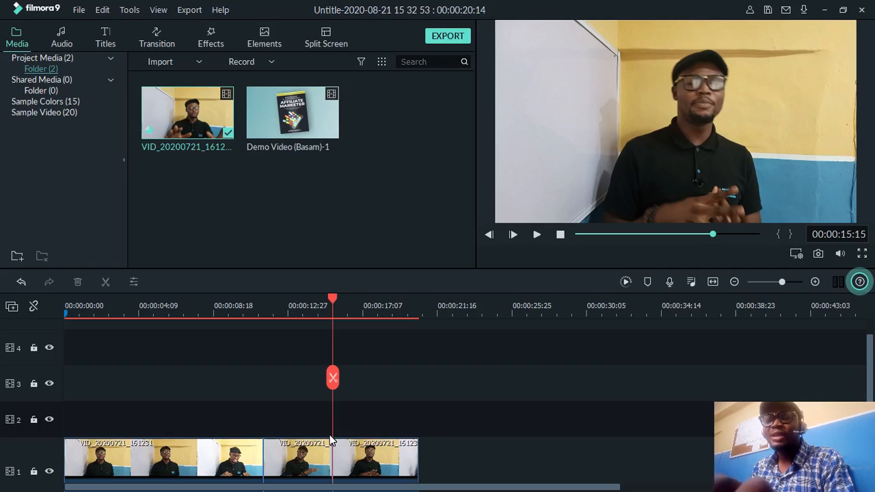
key("ctrl+v")
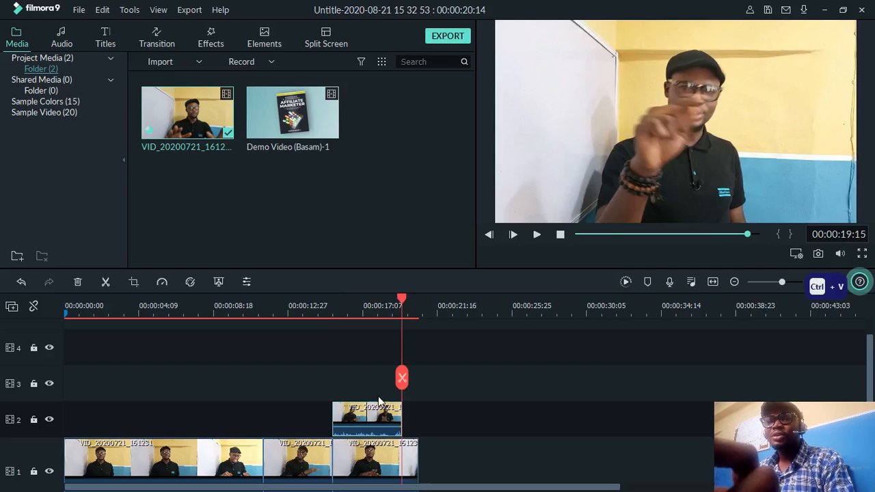
left_click(141, 307)
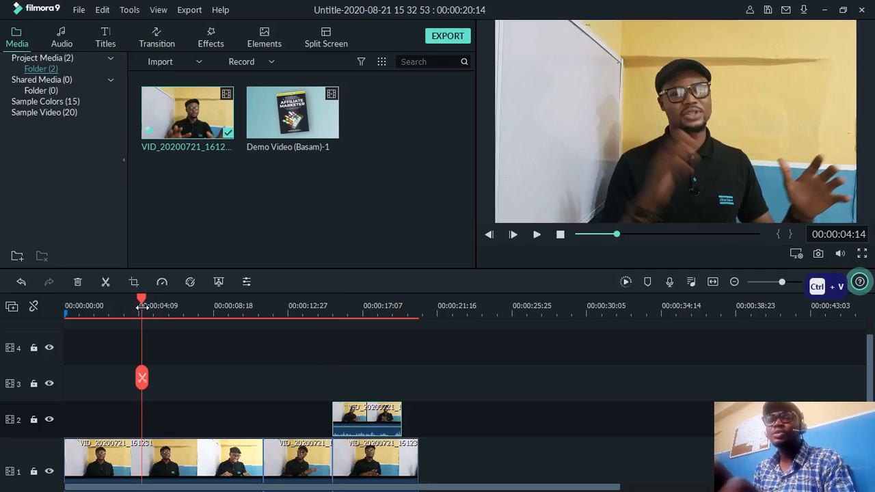
key("ctrl+v")
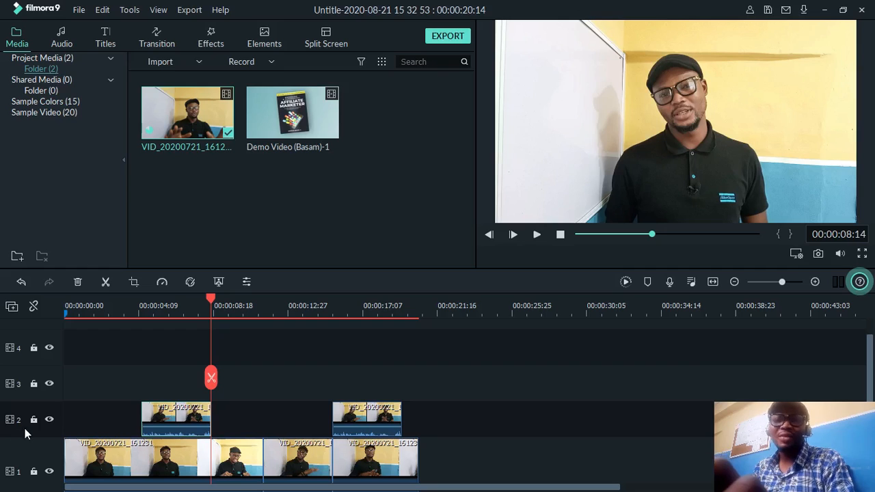
Paste another copy of the segment onto track 3 at 00:00:08:14.
left_click(25, 397)
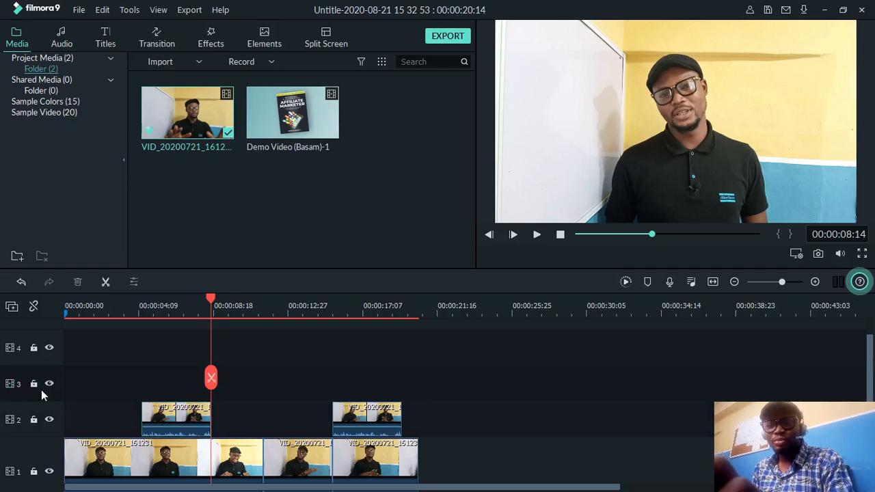
key("ctrl+v")
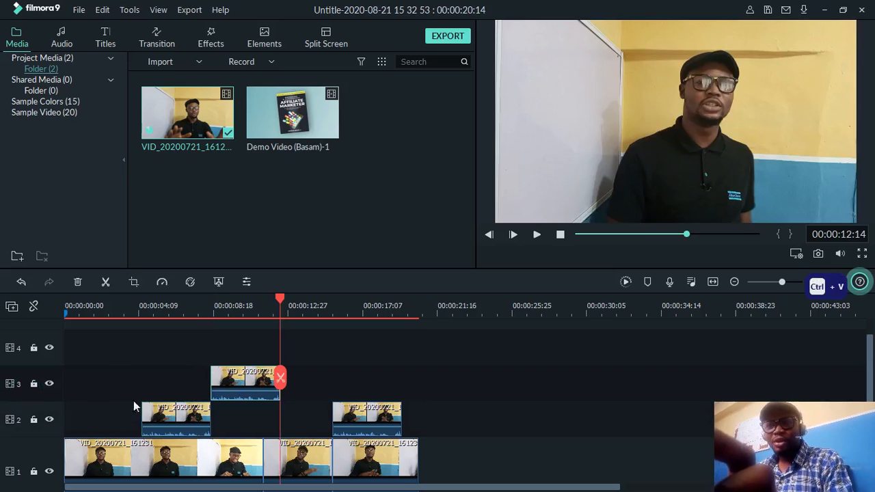
scroll(174, 343, "down", 2)
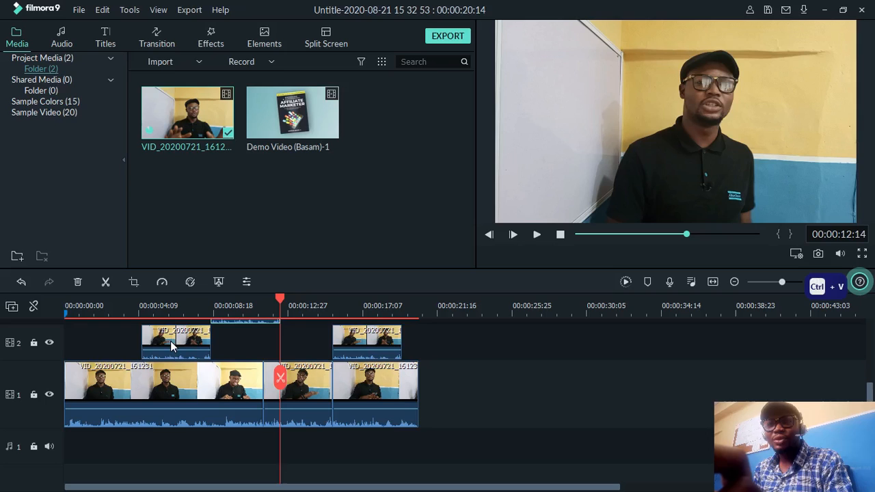
left_click(44, 409)
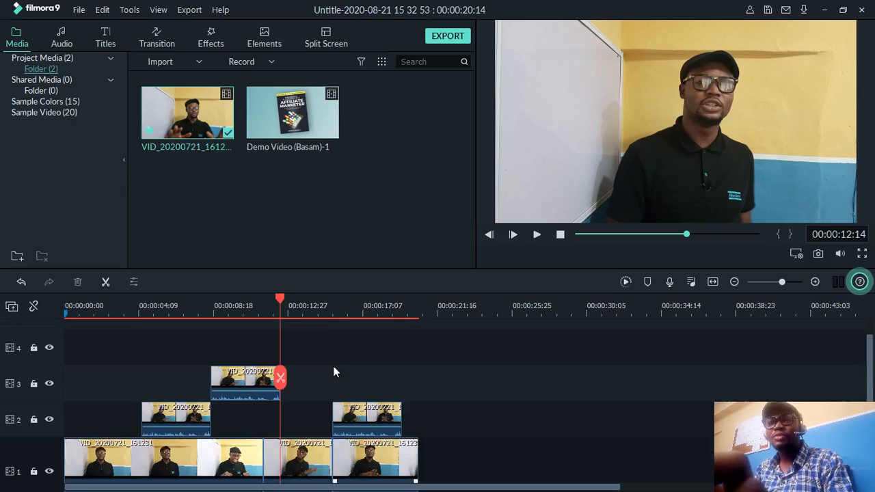
Delete the three pasted copies from tracks 2 and 3.
scroll(333, 365, "up", 2)
left_click_drag(128, 353, 185, 415)
left_click_drag(281, 443, 437, 417)
key("Delete")
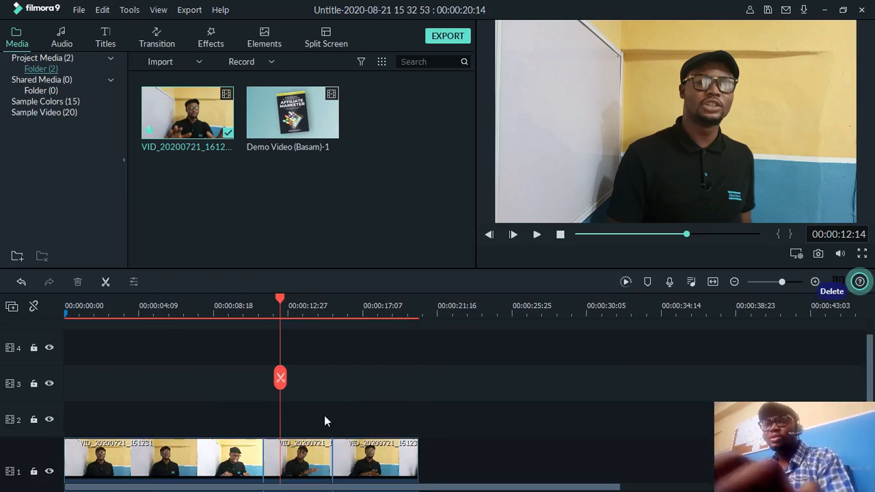
Move the last track 1 segment away so it ends at 00:00:29:18, and paste the copied segment against the middle segment at 00:00:15:15.
left_click_drag(383, 464, 538, 451)
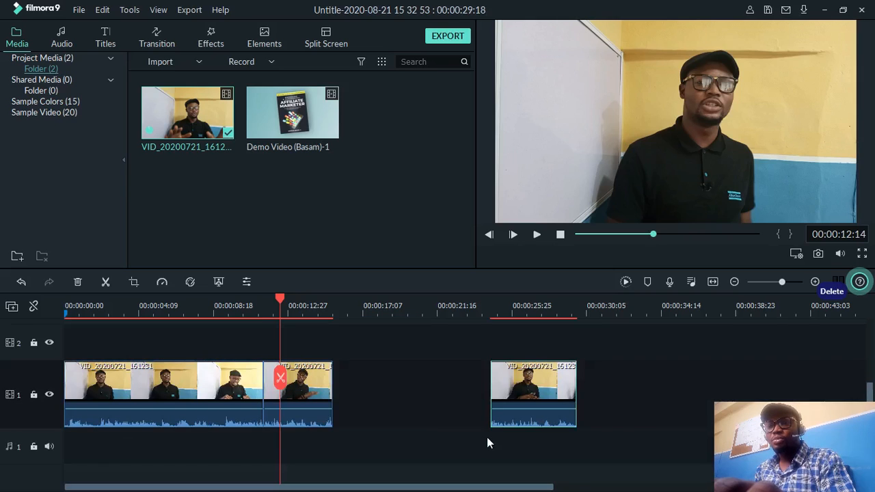
left_click(329, 306)
left_click(339, 306)
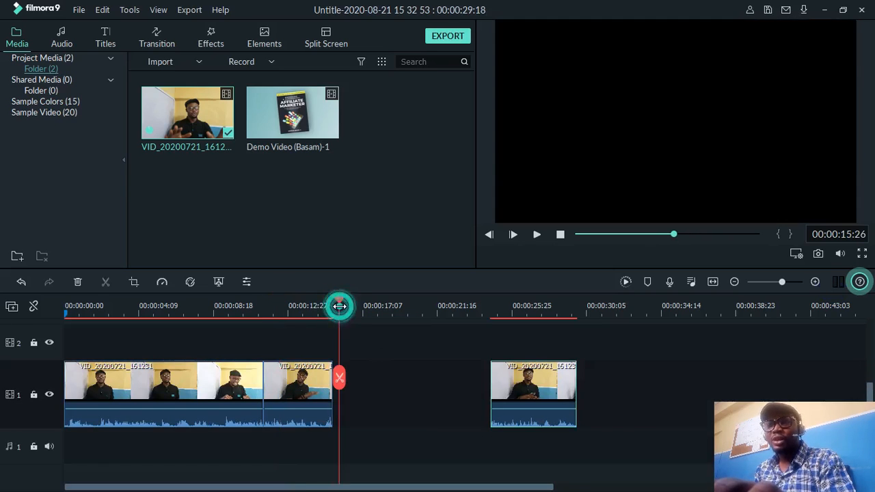
left_click(32, 408)
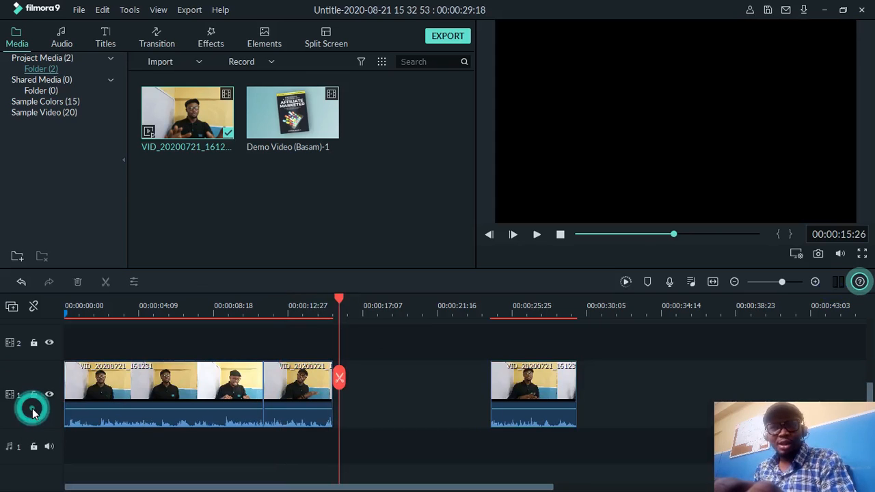
left_click(32, 419)
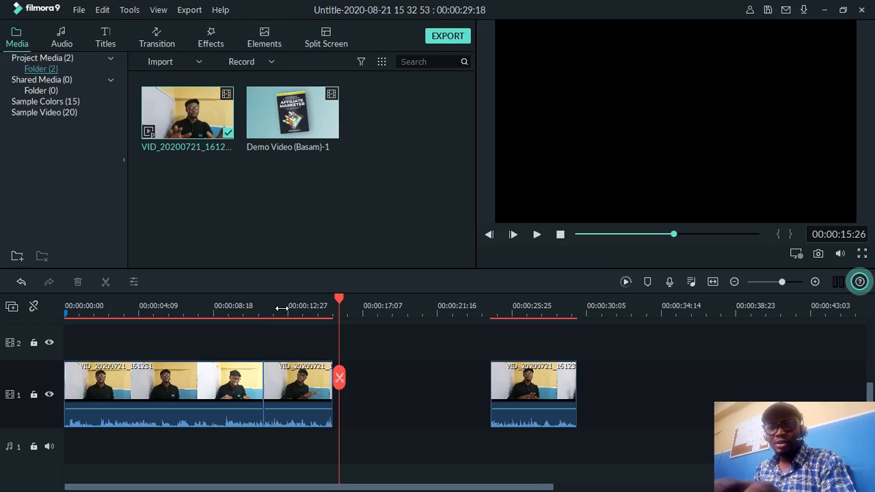
key("ctrl+v")
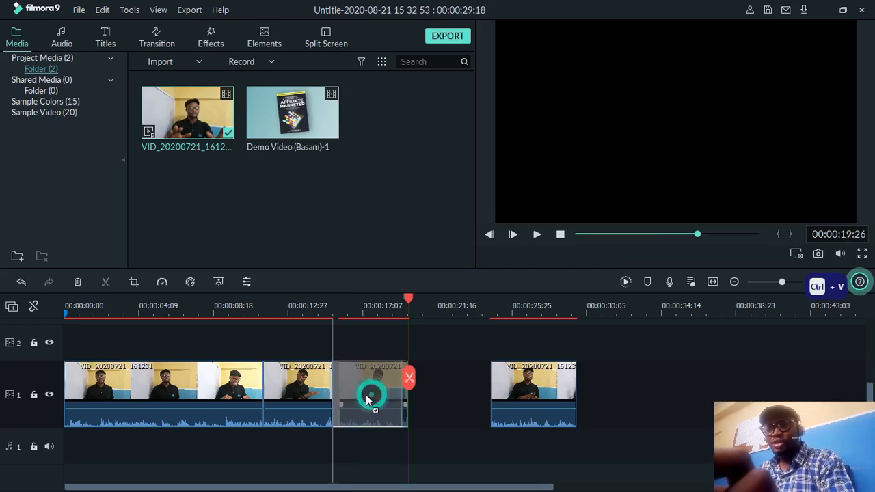
left_click_drag(371, 395, 363, 394)
Set the pasted segment on track 1 to a custom speed of 2 with Reverse Speed on, and create its proxy file.
double_click(362, 391)
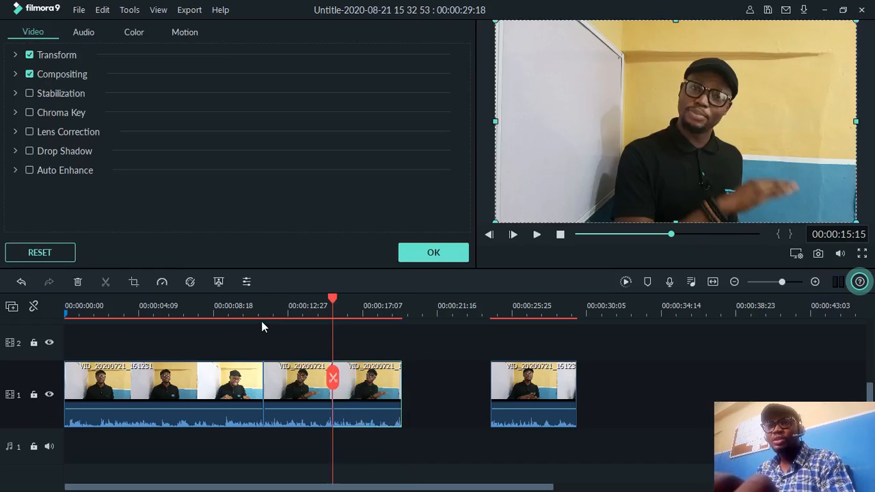
key("ctrl+r")
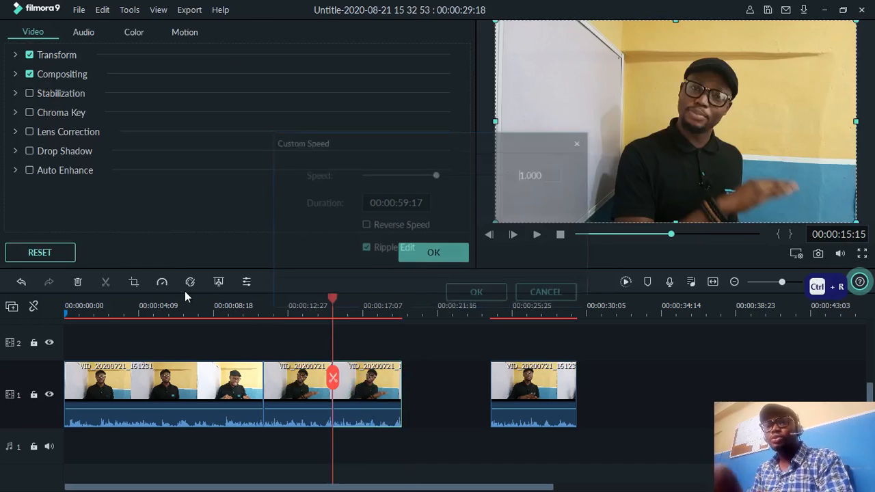
left_click(535, 174)
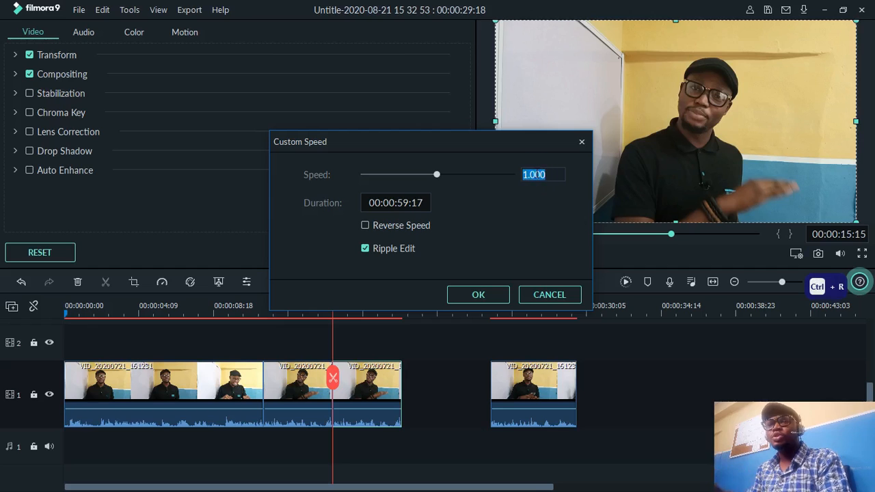
type("2")
left_click(365, 227)
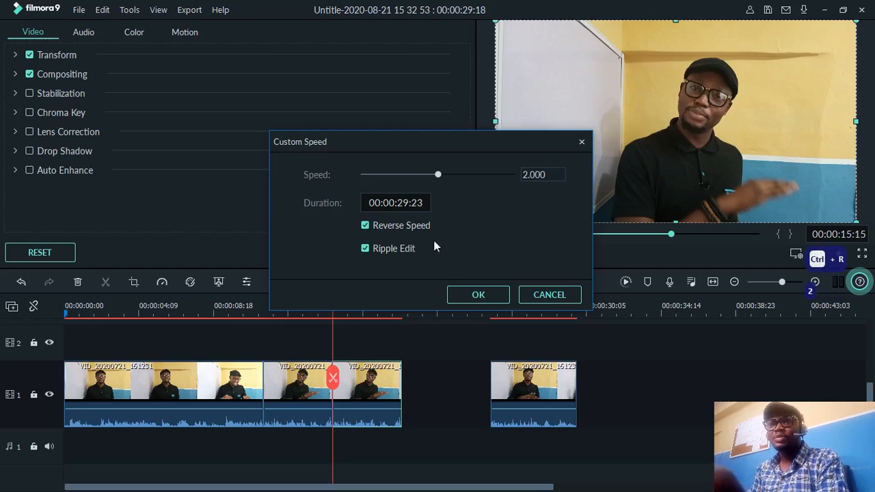
left_click(473, 296)
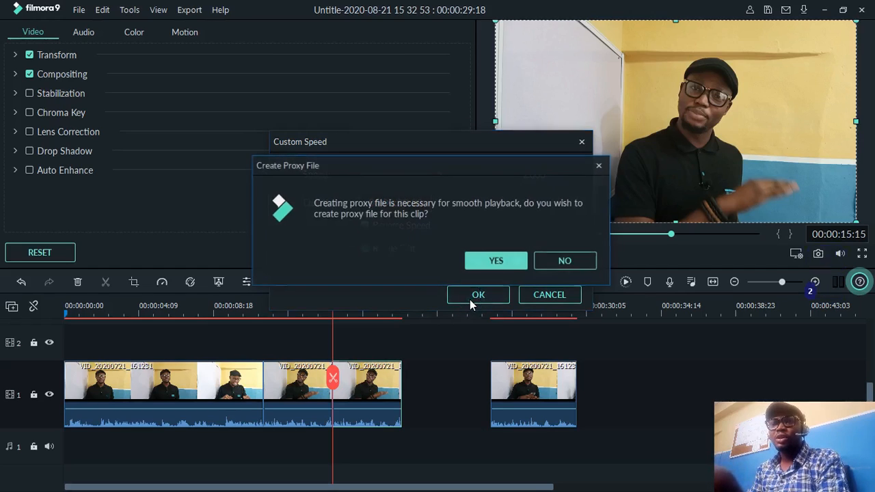
left_click(498, 259)
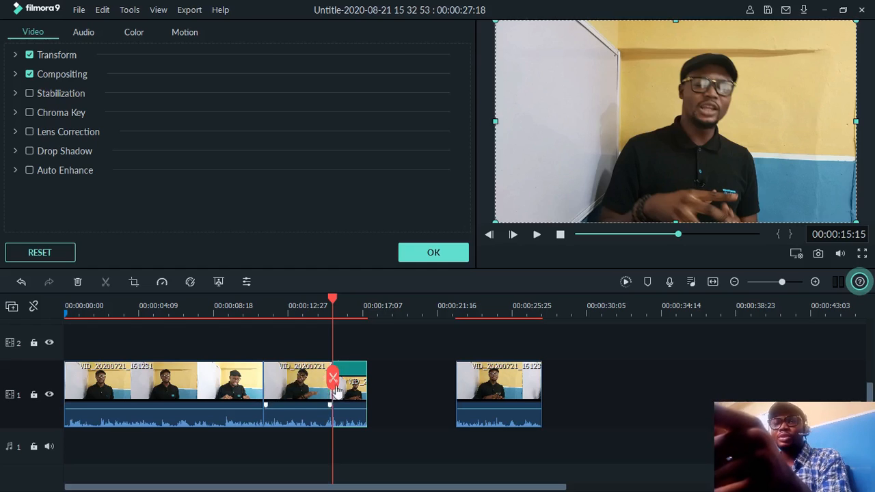
left_click(370, 394)
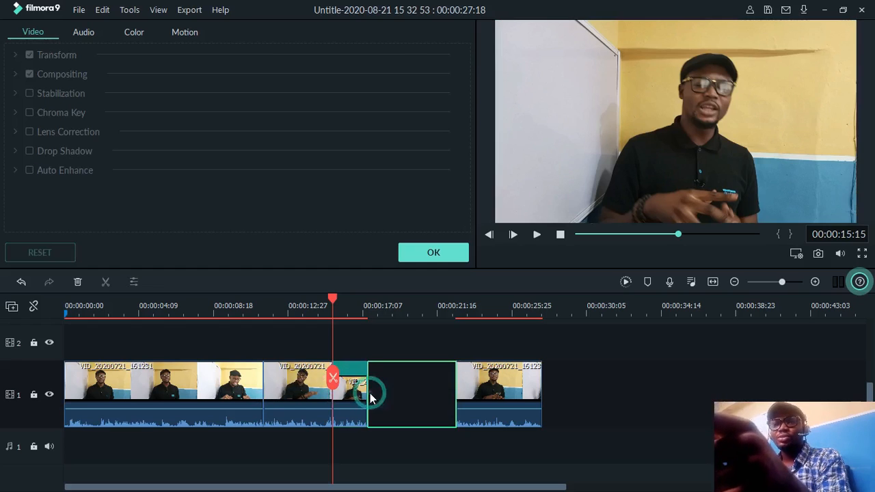
left_click(265, 388)
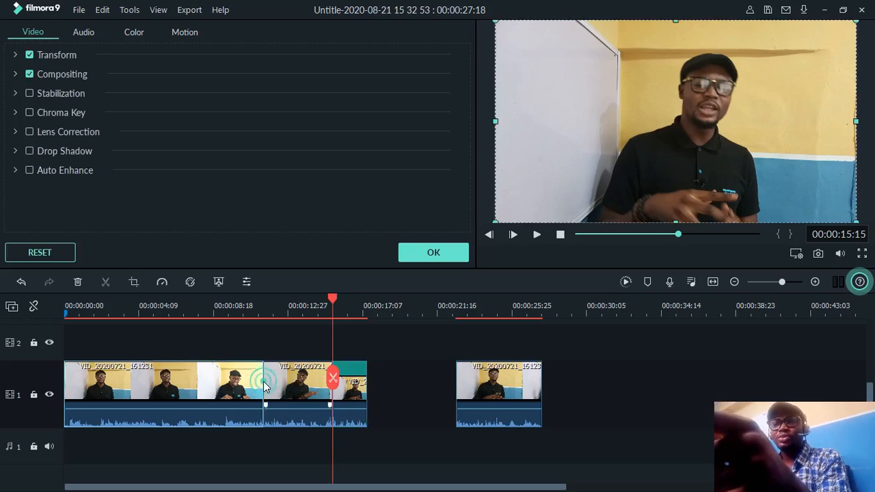
left_click(355, 391)
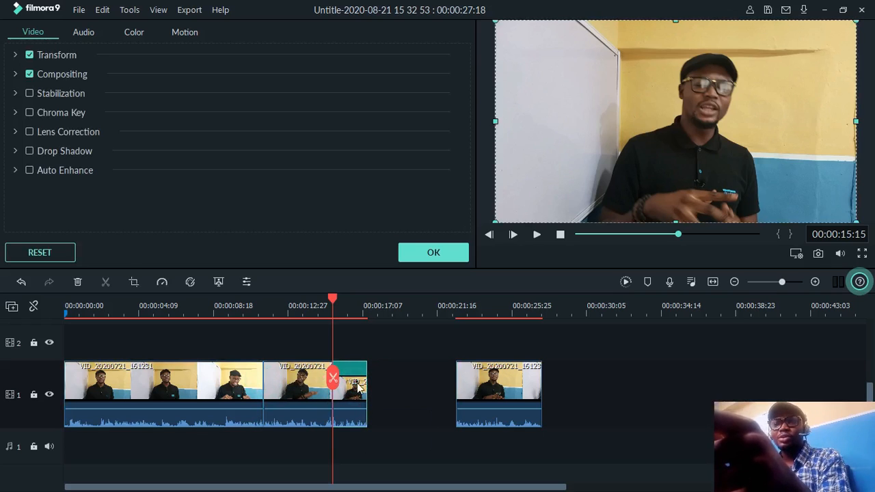
left_click(367, 385)
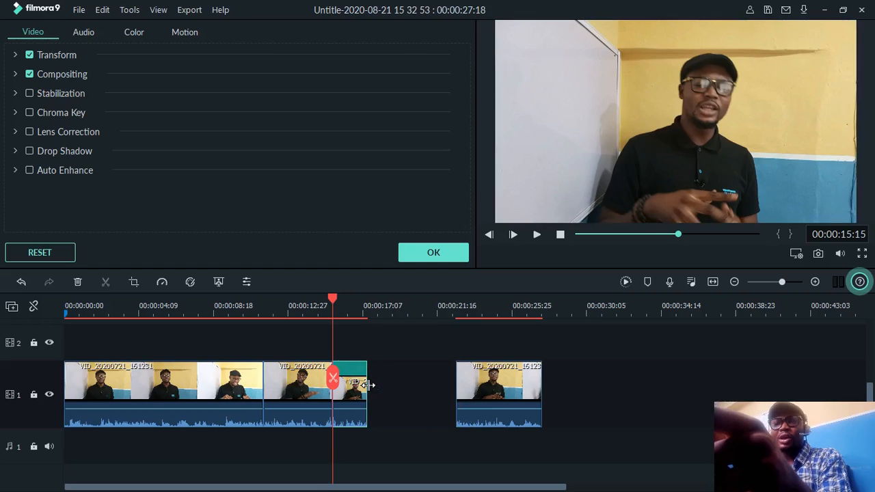
Copy the middle segment before the reversed clip and paste it on track 1 directly after the reversed clip.
left_click(273, 380)
right_click(273, 380)
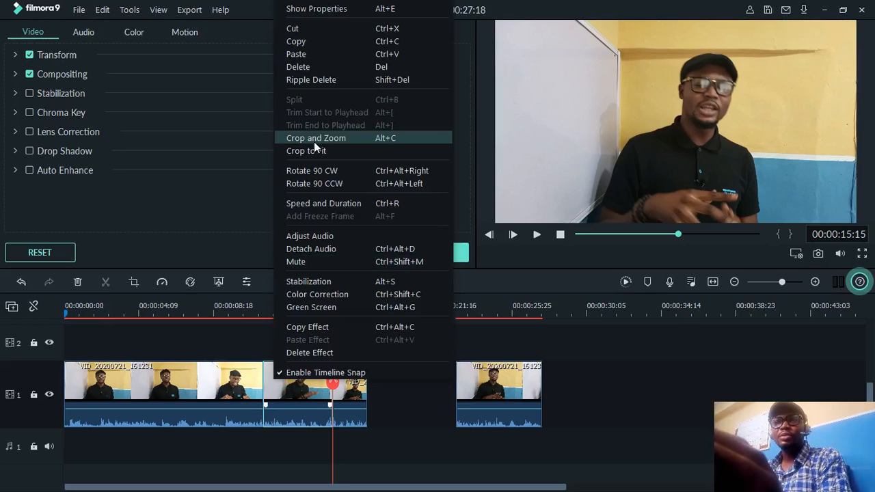
left_click(298, 41)
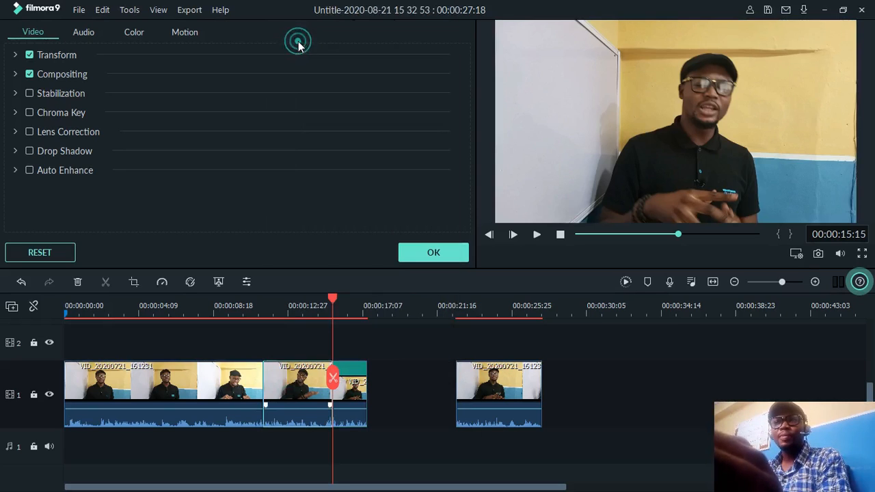
left_click(367, 306)
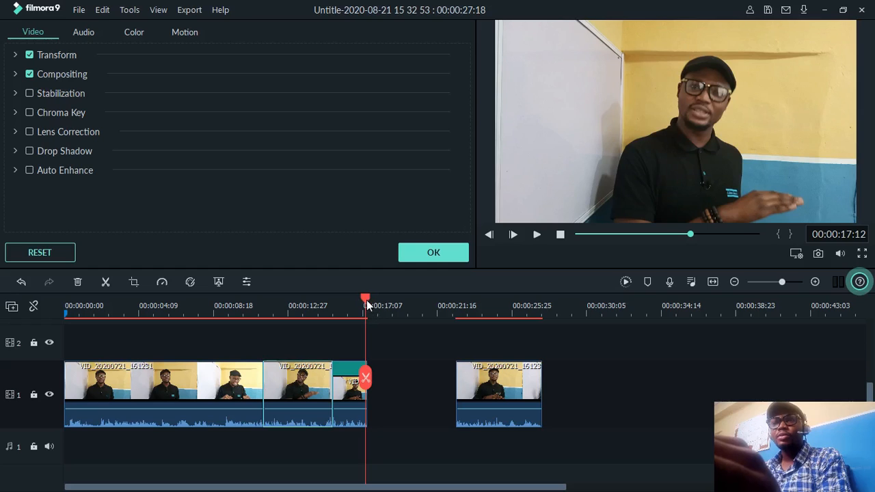
mouse_move(366, 300)
left_mouse_down()
mouse_move(363, 325)
mouse_move(367, 315)
left_mouse_up()
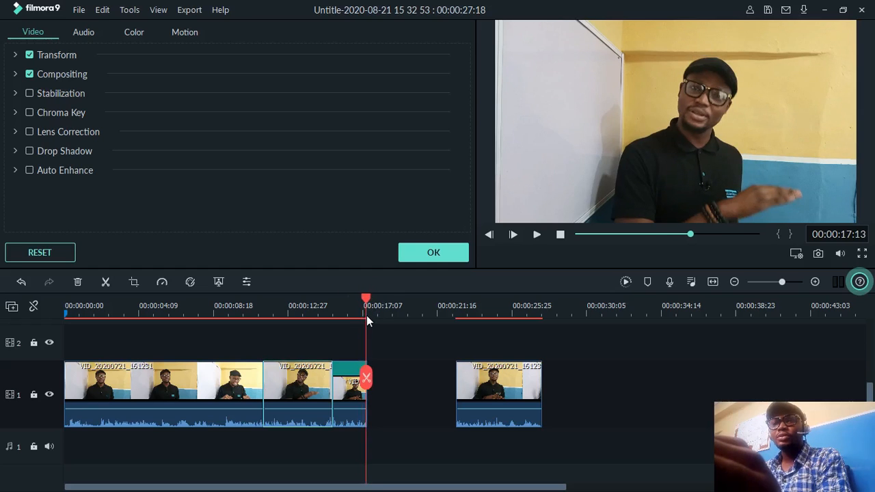
key("ctrl+v")
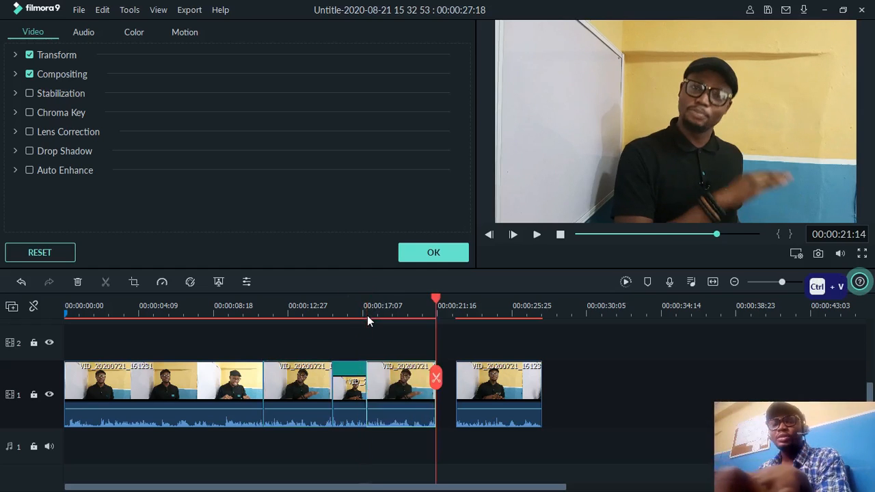
Play the reversed clip into the newly pasted segment, pause at 00:00:18:14, and replay from within the middle segment.
left_click(398, 394)
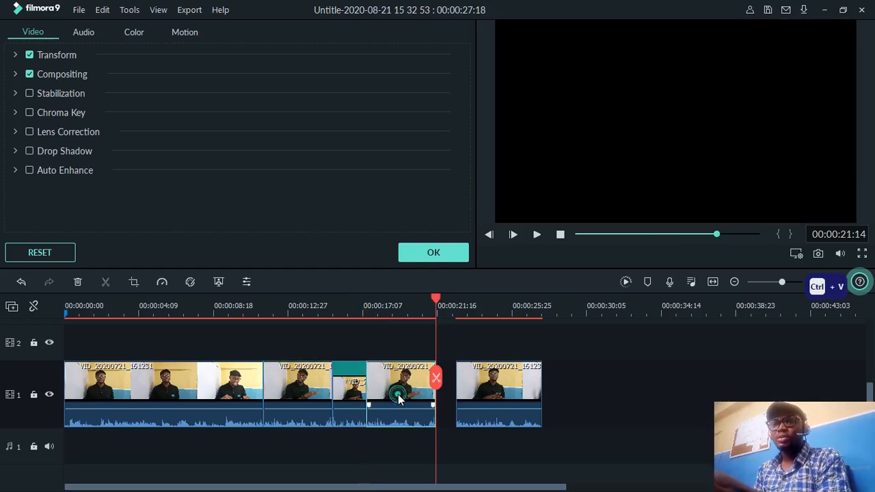
left_click(344, 311)
key("space")
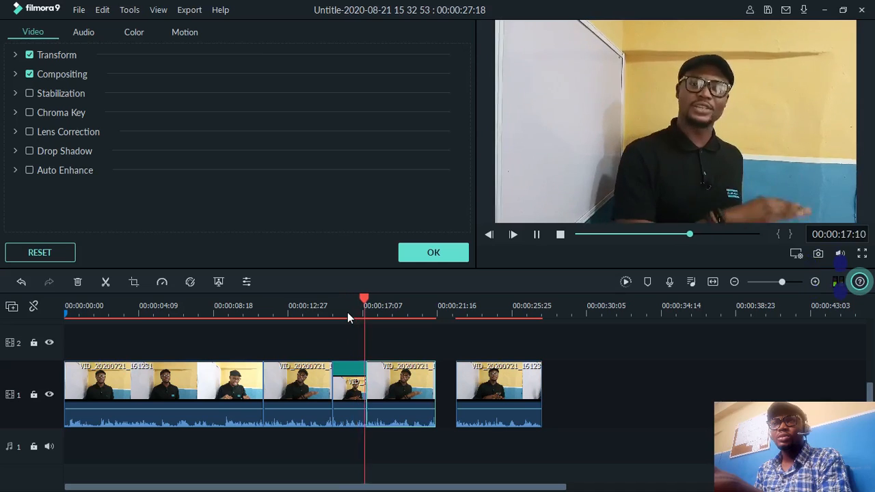
key("space")
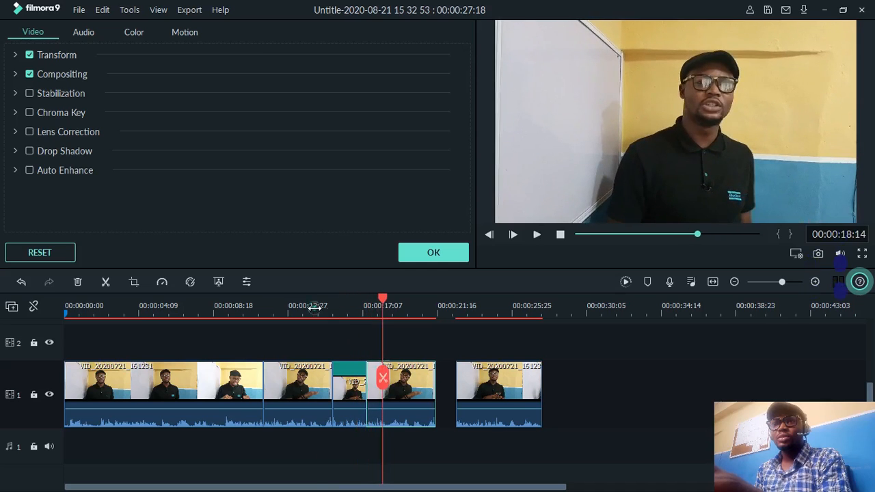
left_click(314, 306)
key("space")
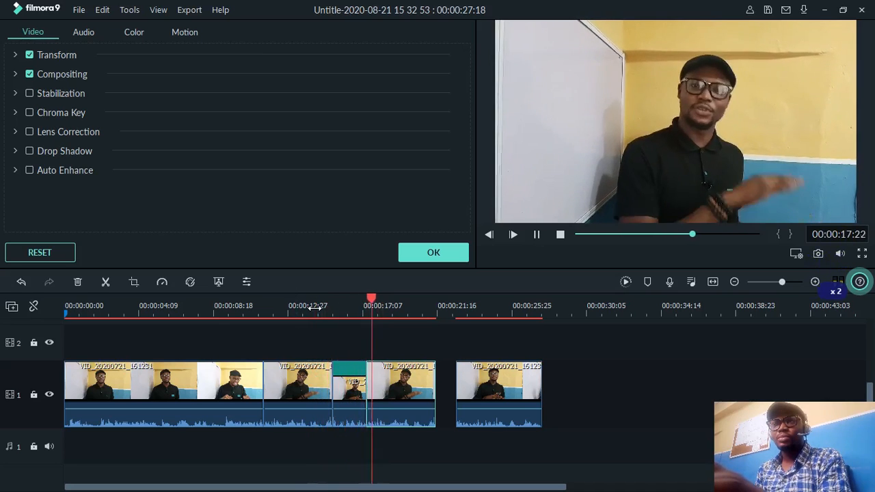
Play the middle segment from about 00:00:11:05 and the reversed clip from 00:00:15:19, pause at 00:00:18:10, and close the clip settings.
left_click(353, 307)
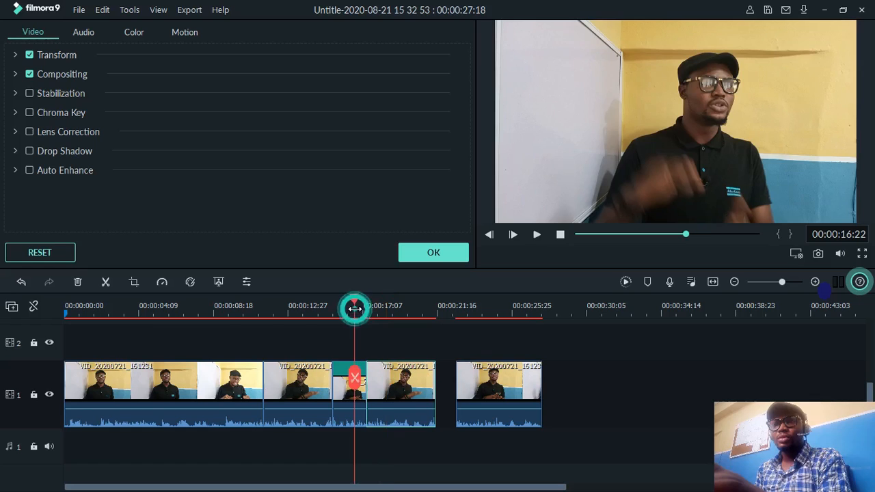
left_click_drag(360, 298, 264, 323)
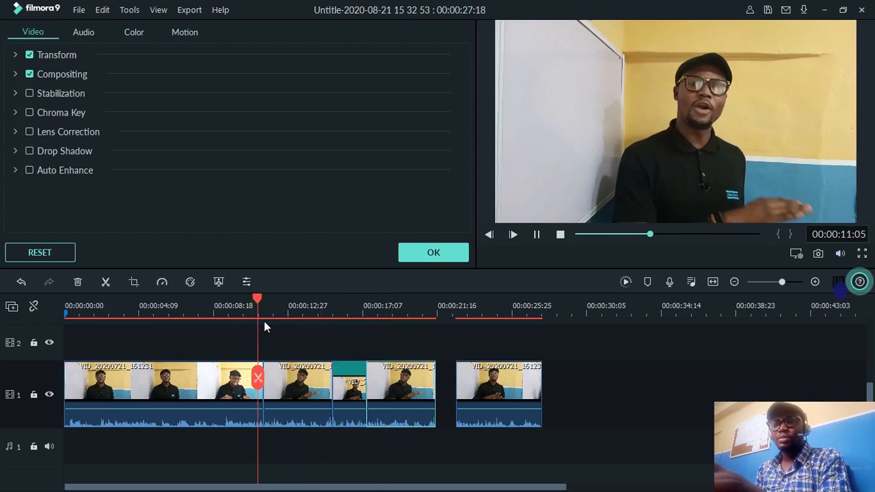
key("space")
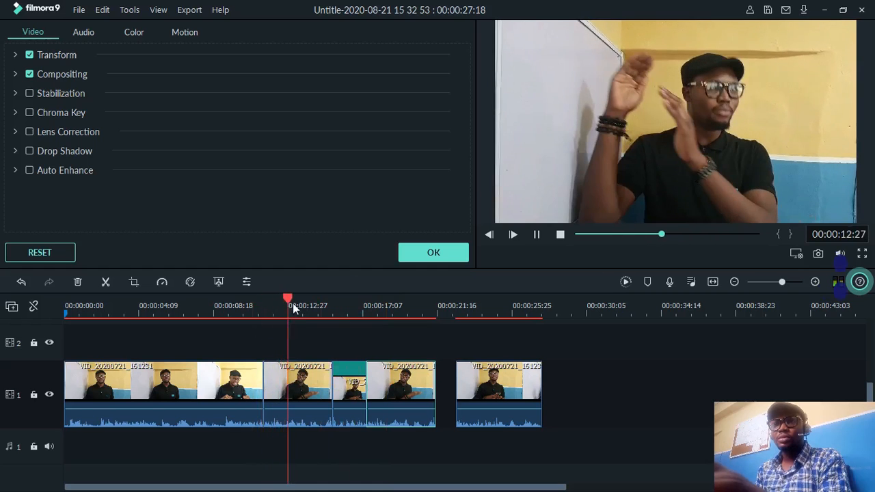
left_click_drag(289, 296, 336, 293)
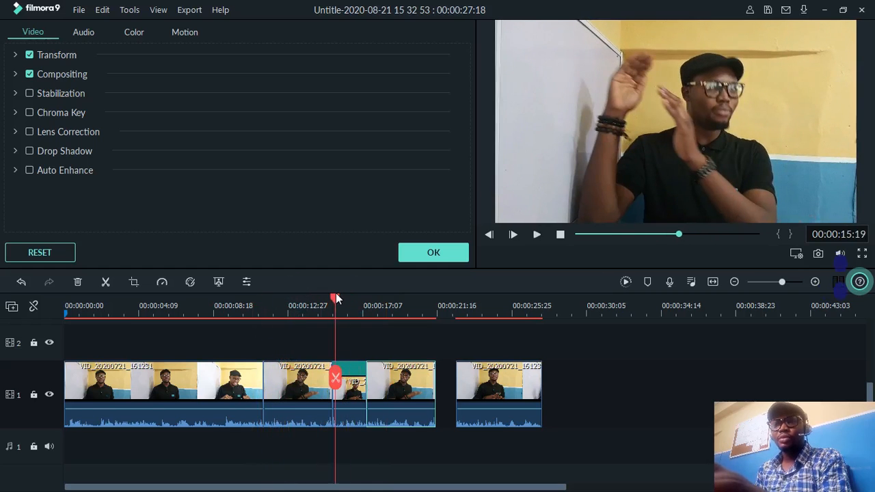
key("space")
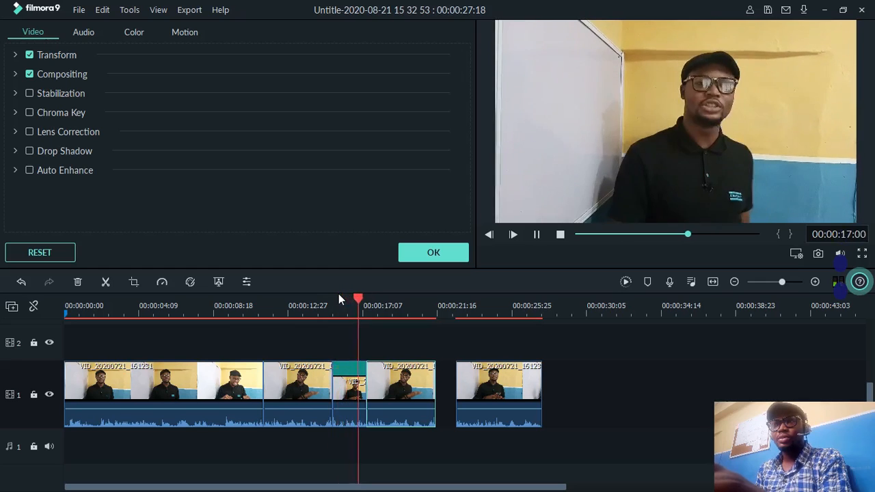
key("space")
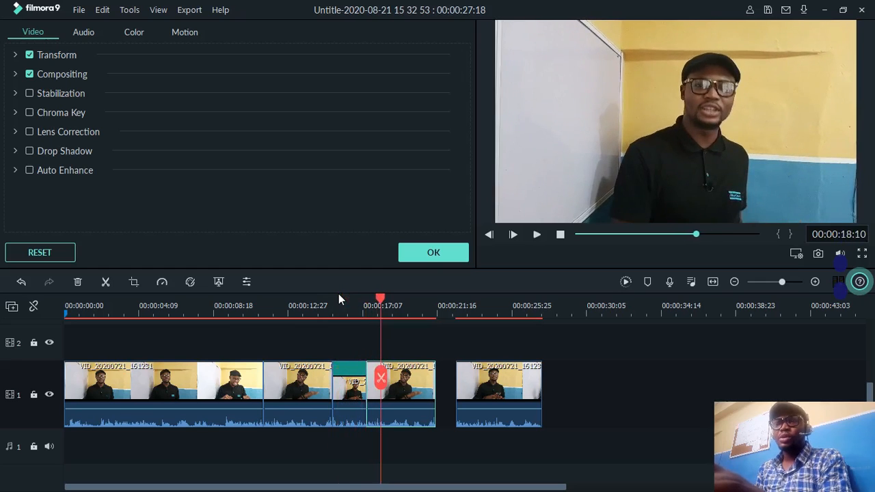
left_click(441, 256)
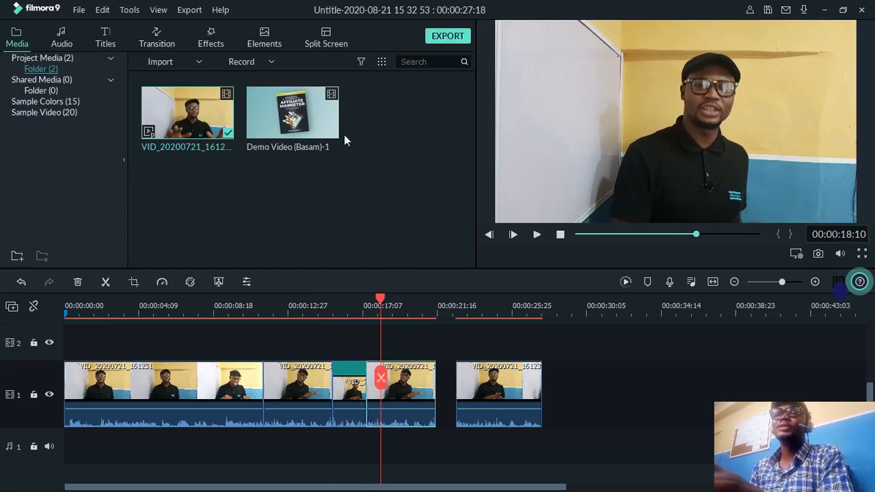
Move the playhead to 00:00:16:17 in the reversed clip, look through the Effects and Elements libraries, and return to the project media.
left_click_drag(380, 298, 351, 304)
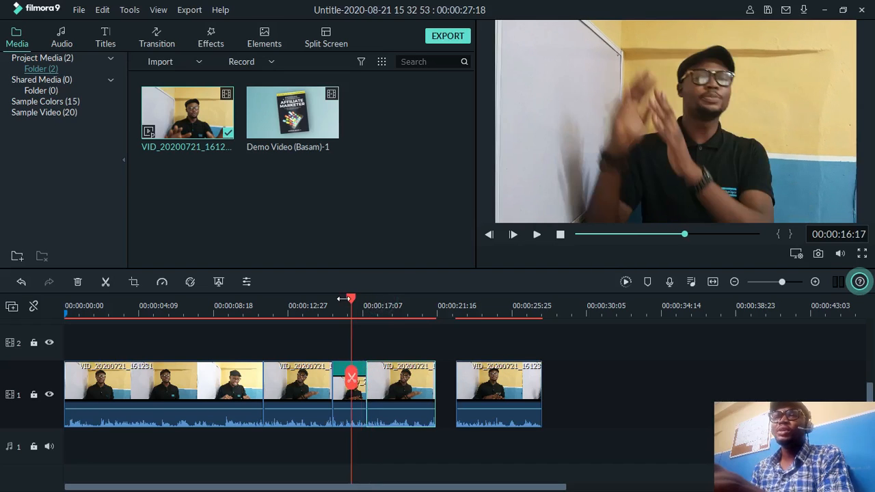
left_click(351, 296)
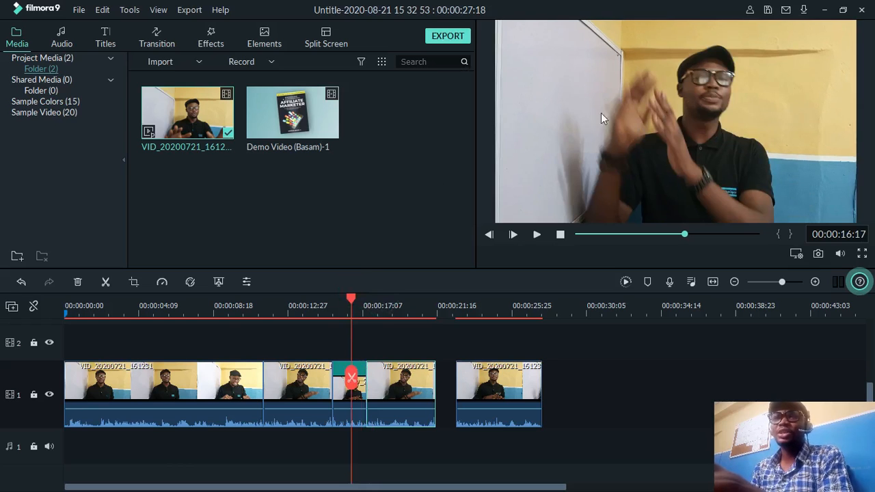
left_click(209, 36)
left_click(264, 35)
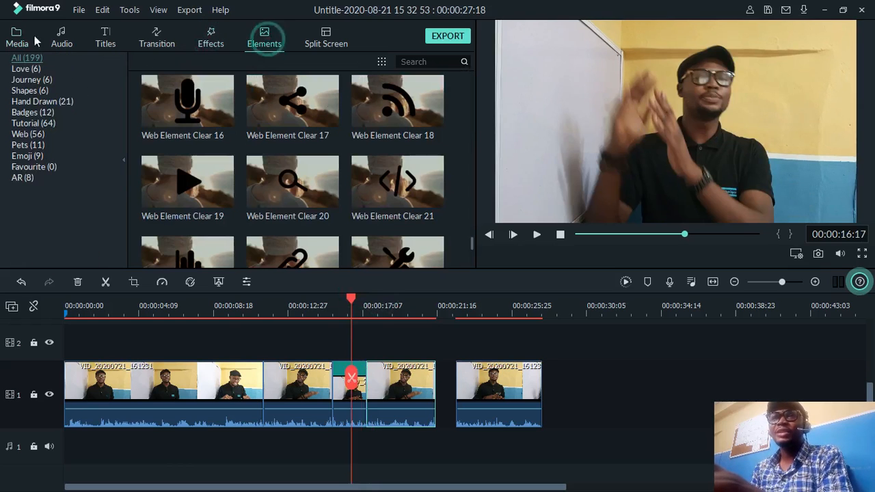
left_click(17, 34)
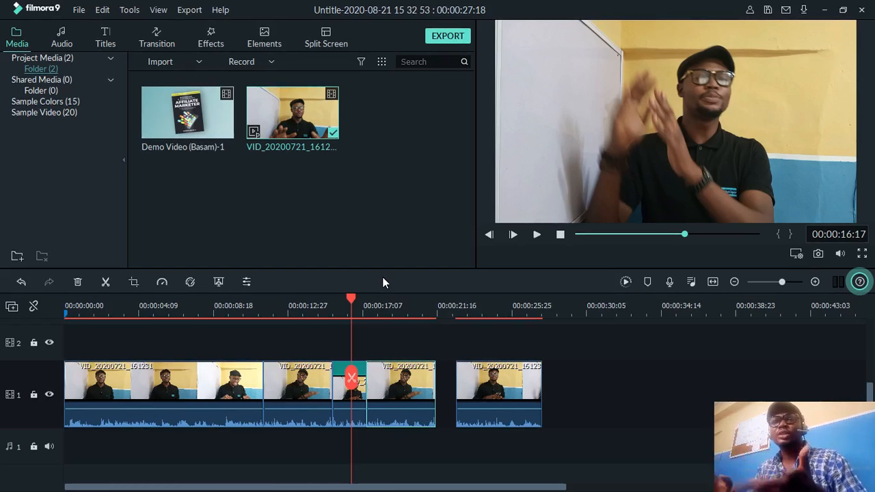
Delete the empty gap before the last segment on track 1 and place the playhead at 00:00:15:00.
left_click(447, 389)
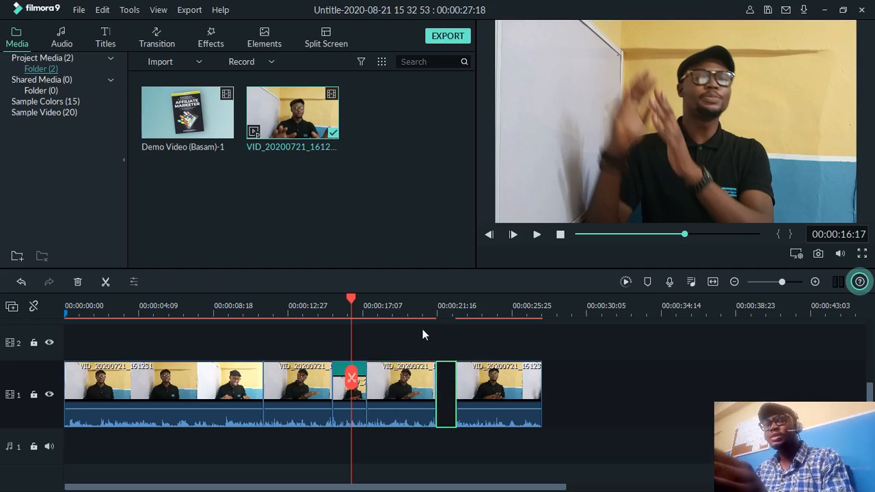
key("Delete")
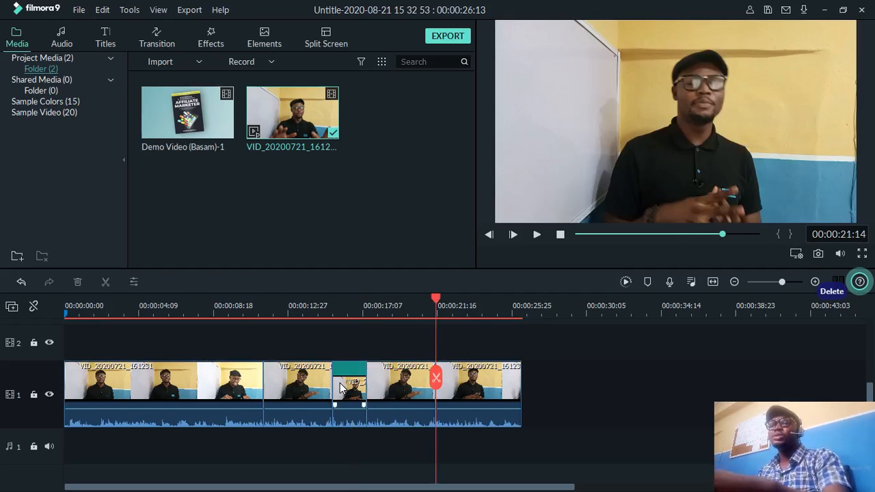
left_click(230, 395)
left_click(304, 377)
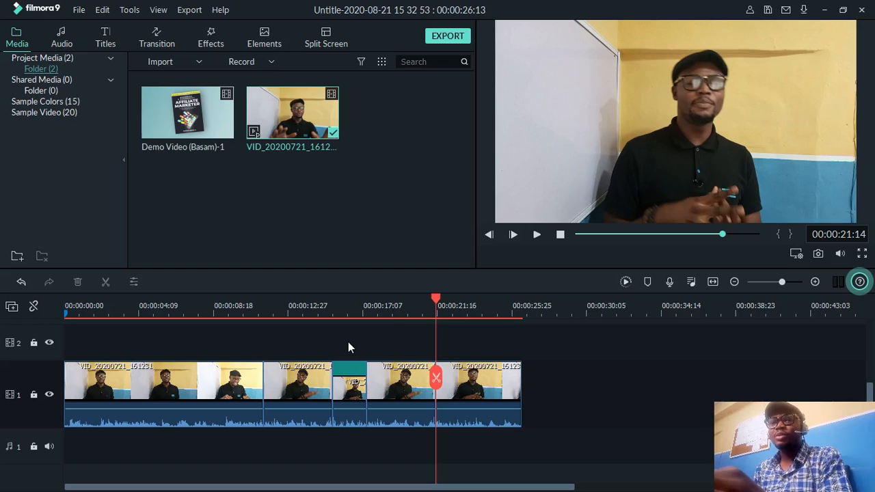
left_click(322, 308)
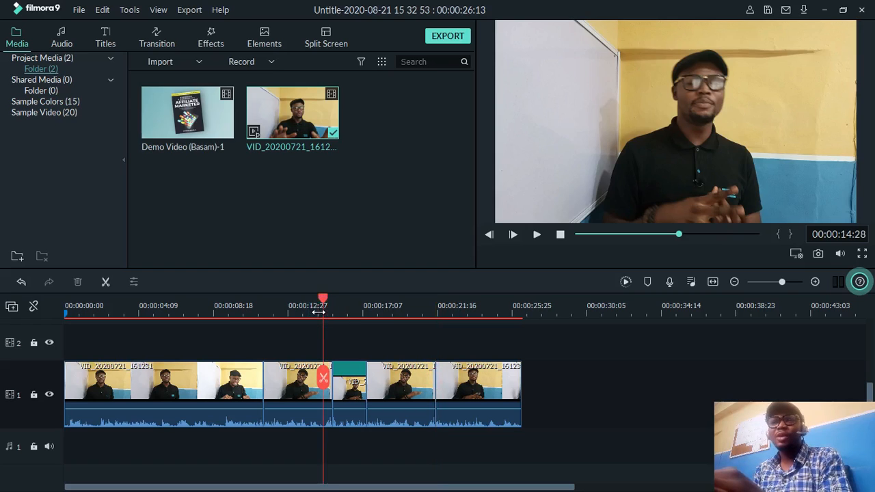
left_click_drag(322, 298, 345, 290)
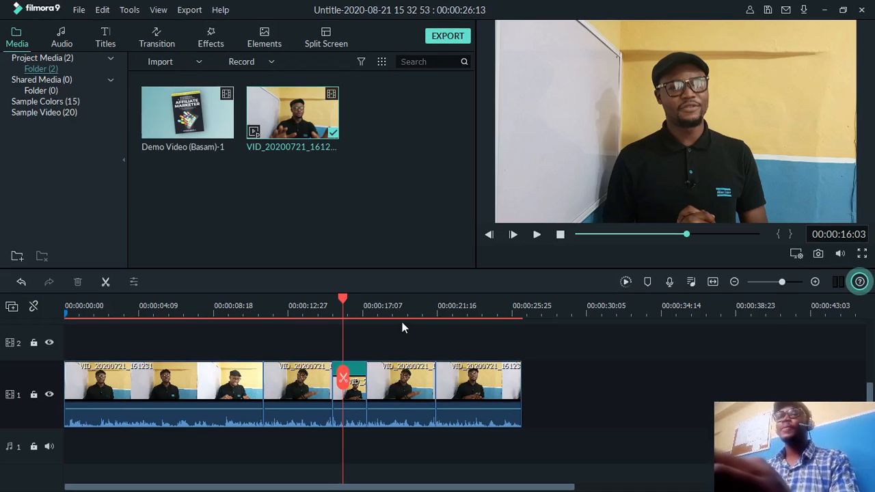
left_click(324, 301)
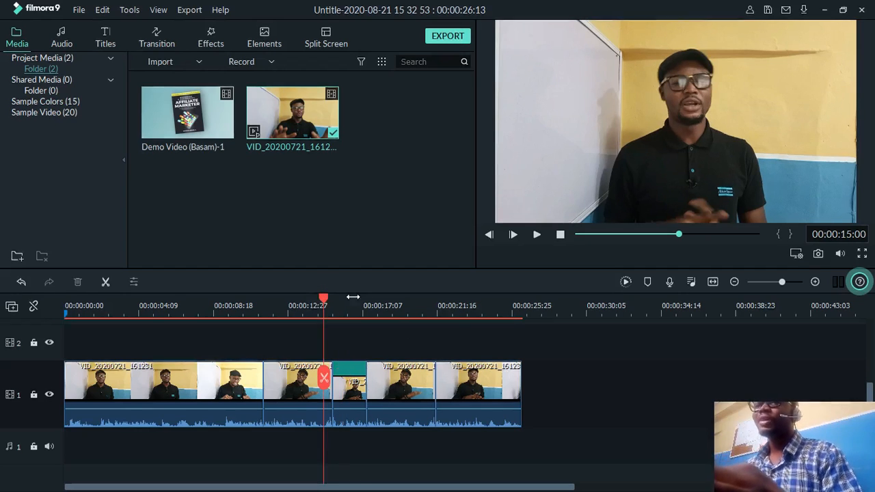
Open Advanced Color Correction for the first track 1 segment, examine its adjustments, and close it without changes.
left_click(217, 403)
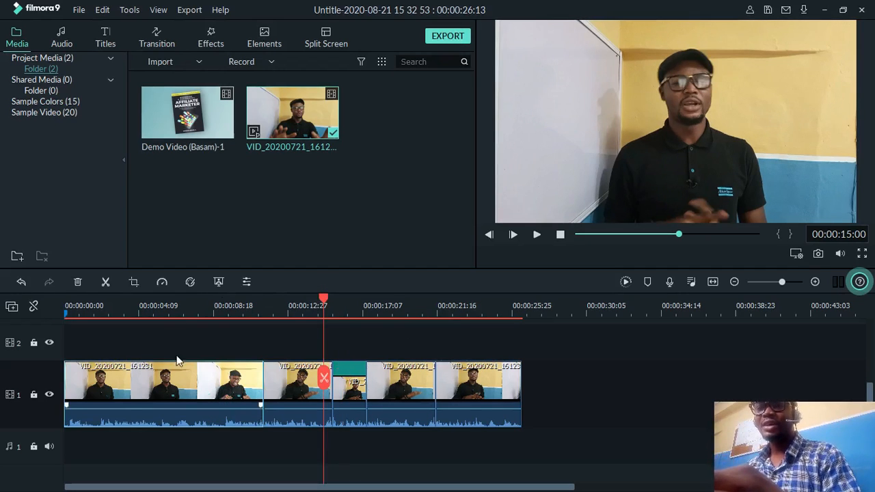
left_click(192, 281)
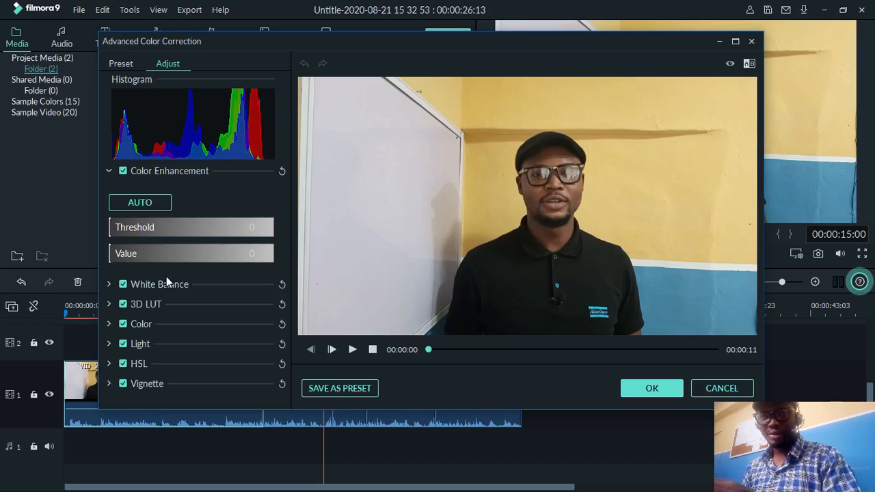
left_click(750, 41)
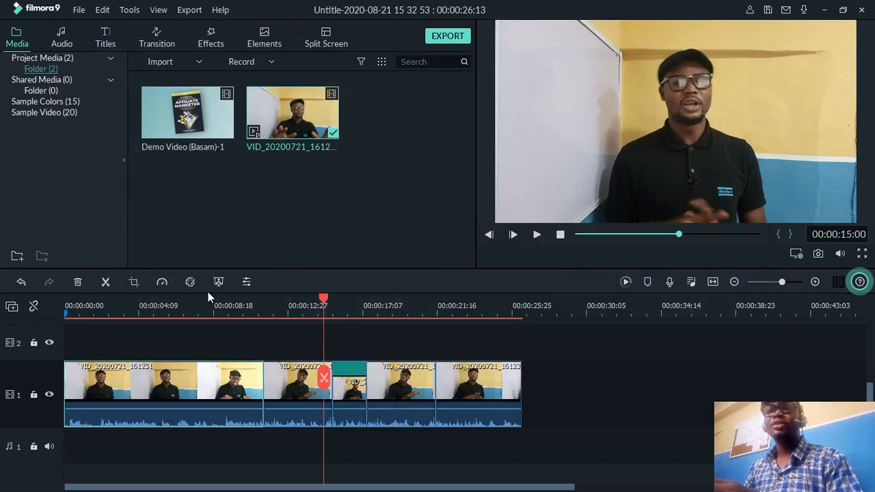
Enable green Chroma Key on the first track 1 segment and set its scale to 211.03%.
left_click(218, 281)
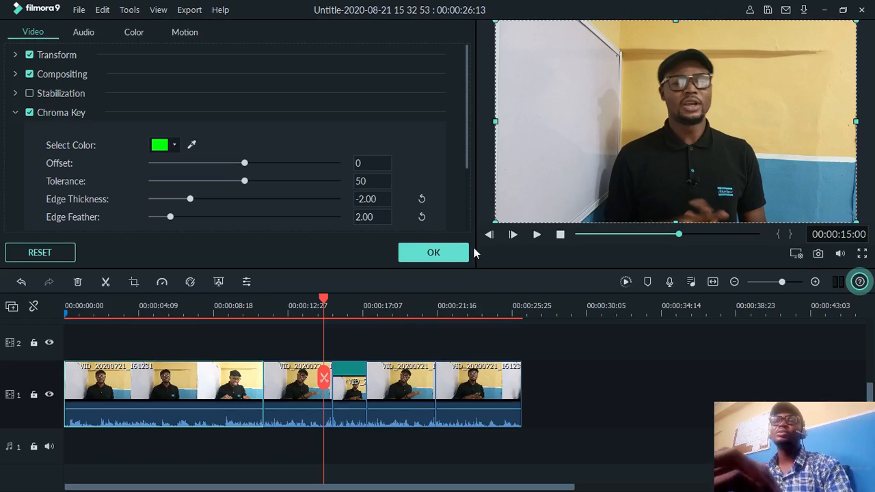
left_click(417, 254)
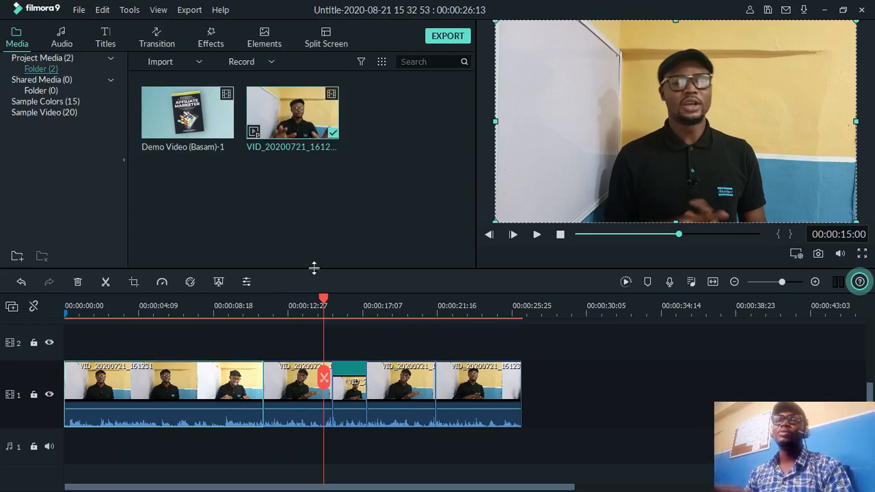
left_click(247, 282)
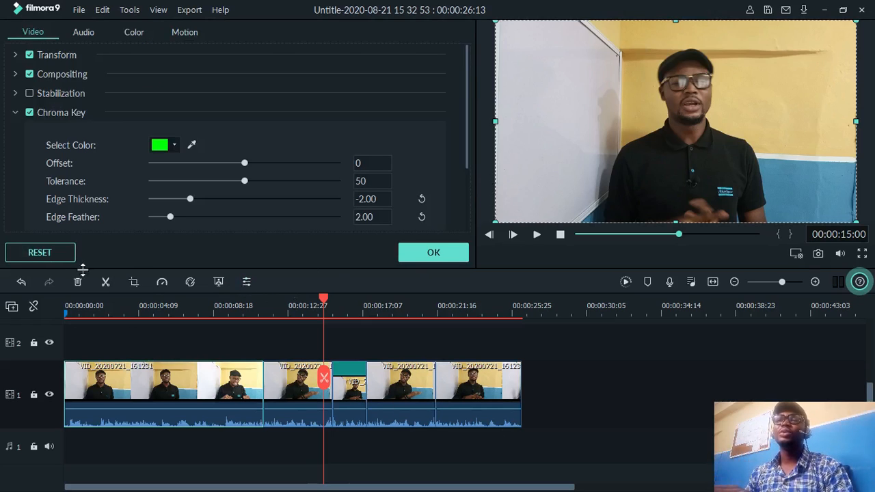
left_click(16, 55)
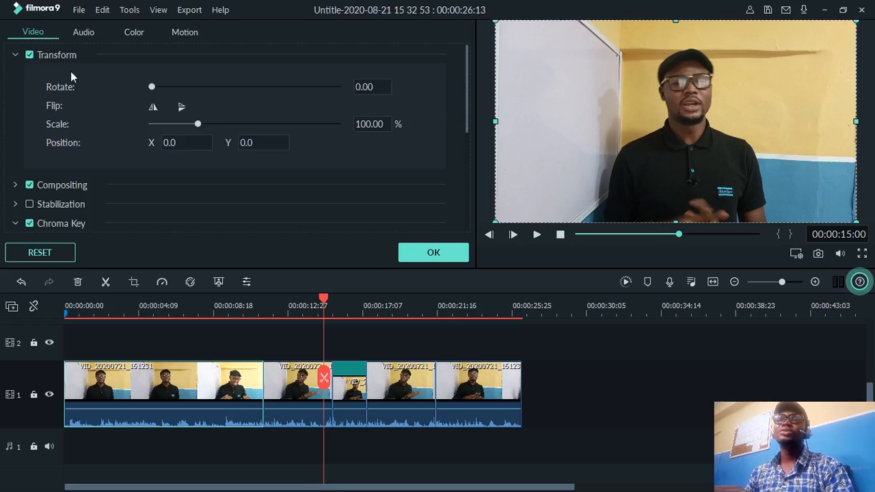
left_click_drag(197, 124, 249, 124)
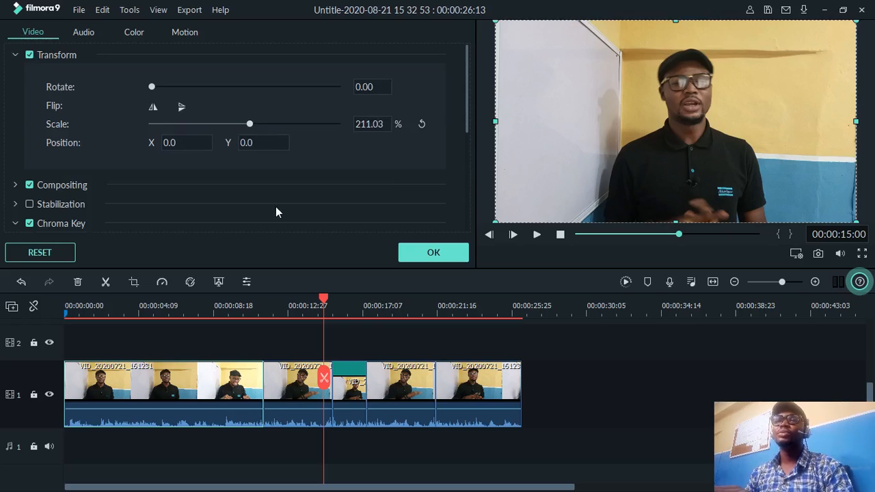
Split the middle segment at 00:00:15:00, and set the short second piece to 193.10% scale and 360.00 rotation.
left_click(322, 404)
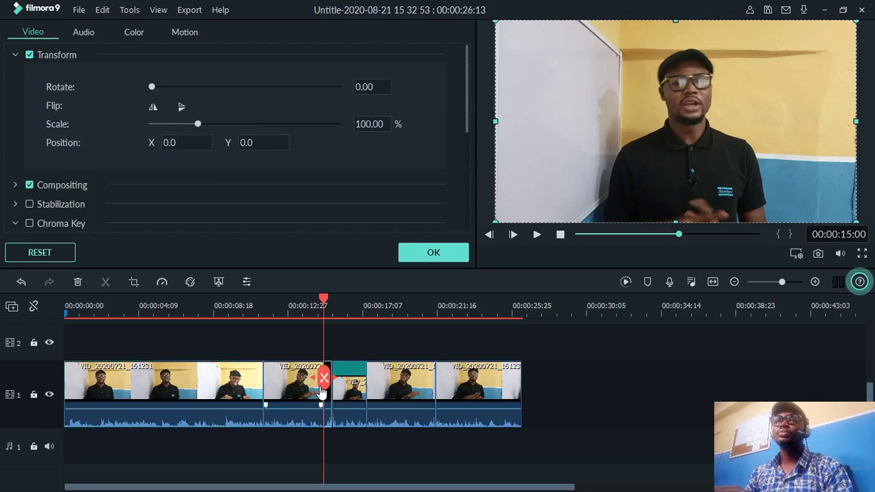
left_click_drag(197, 124, 243, 121)
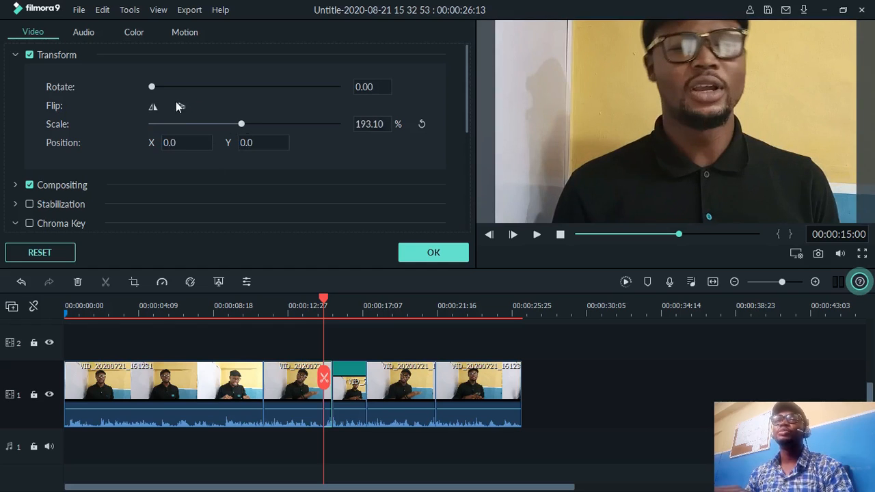
left_click_drag(152, 89, 348, 119)
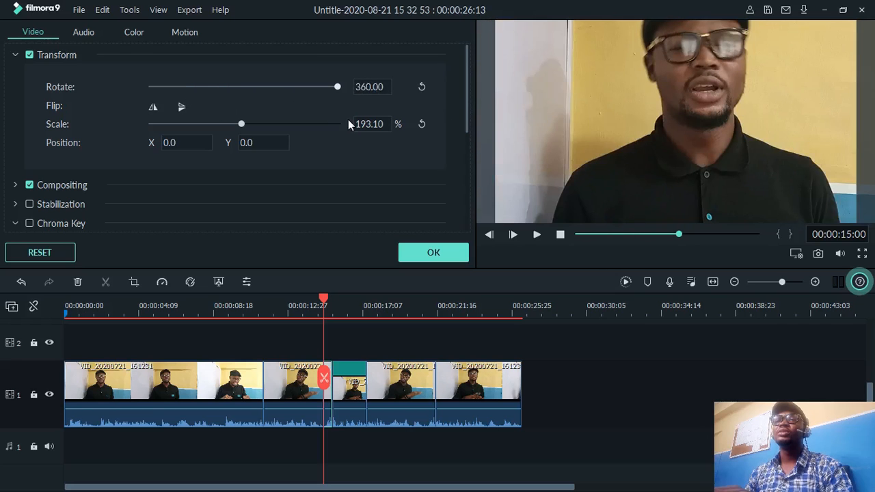
Expand the short piece's Compositing settings and examine the available blending modes, keeping Normal.
left_click(14, 186)
scroll(121, 176, "down", 3)
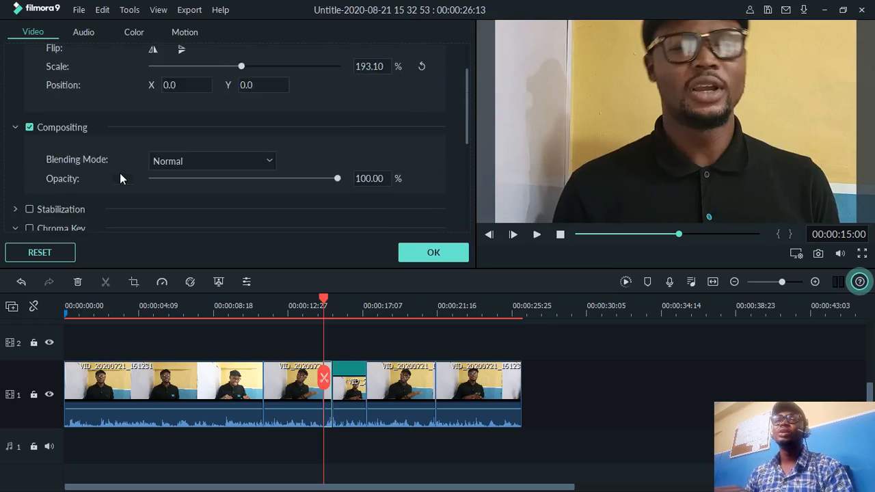
left_click(237, 105)
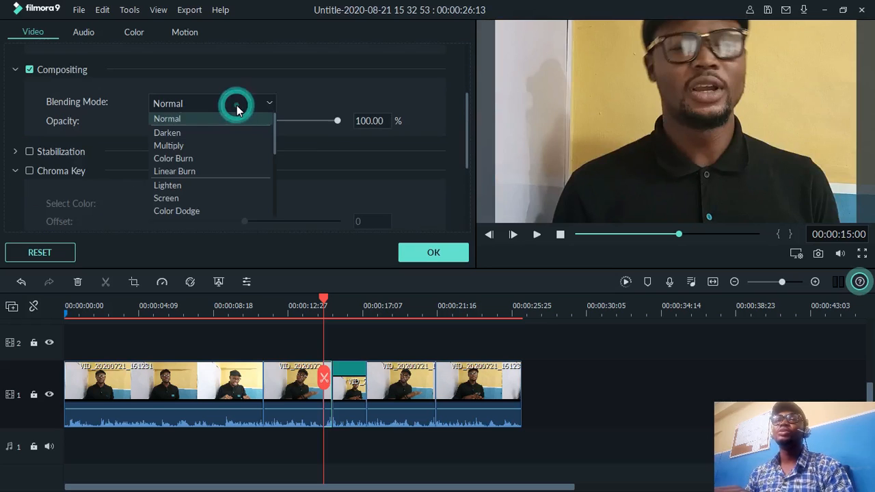
left_click(328, 168)
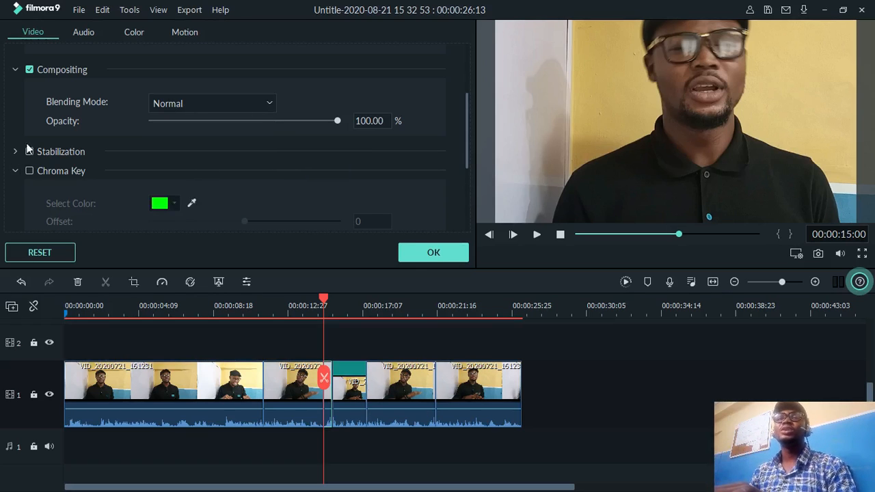
Try Stabilization on the short piece of the middle segment and turn it off again.
scroll(46, 116, "down", 2)
left_click(29, 94)
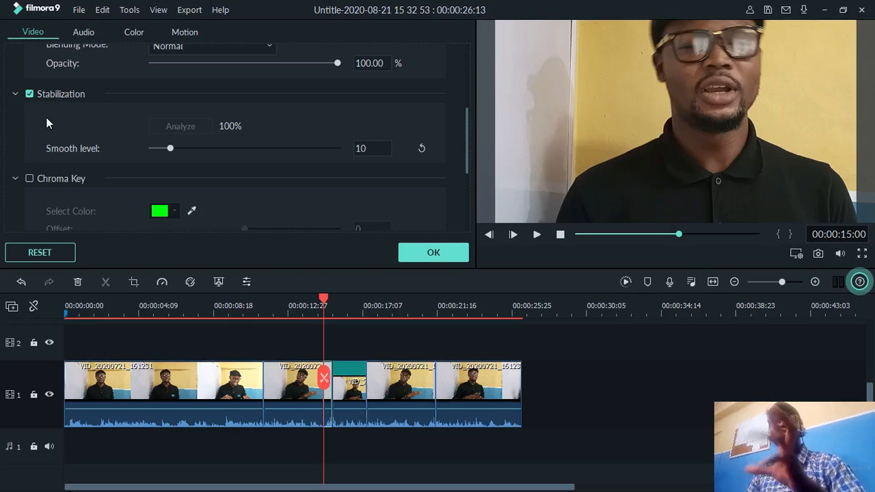
left_click(30, 94)
Enable Chroma Key with green on the short piece, view Advanced Color Correction without changing it, and accept the clip settings.
scroll(41, 133, "down", 3)
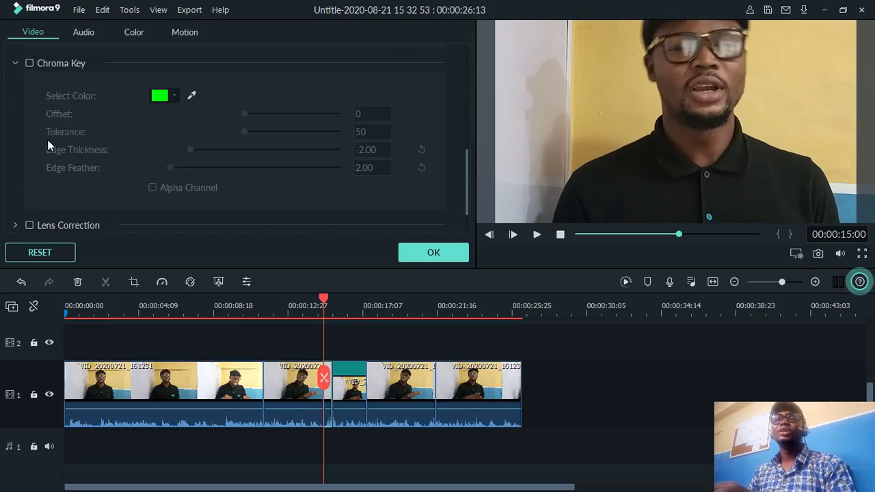
left_click(29, 62)
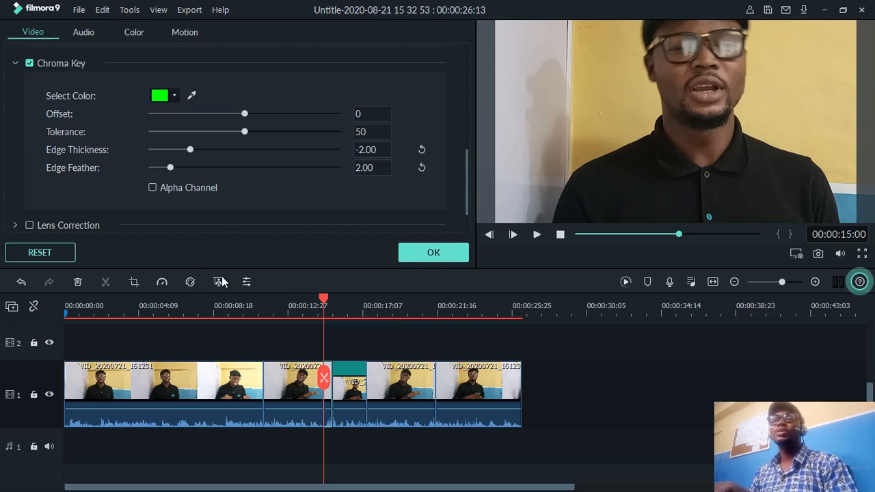
scroll(157, 196, "down", 1)
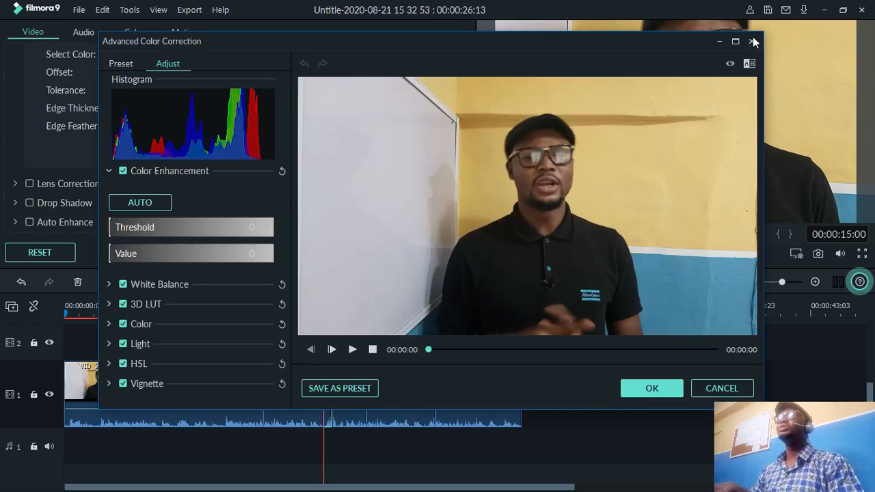
left_click(752, 42)
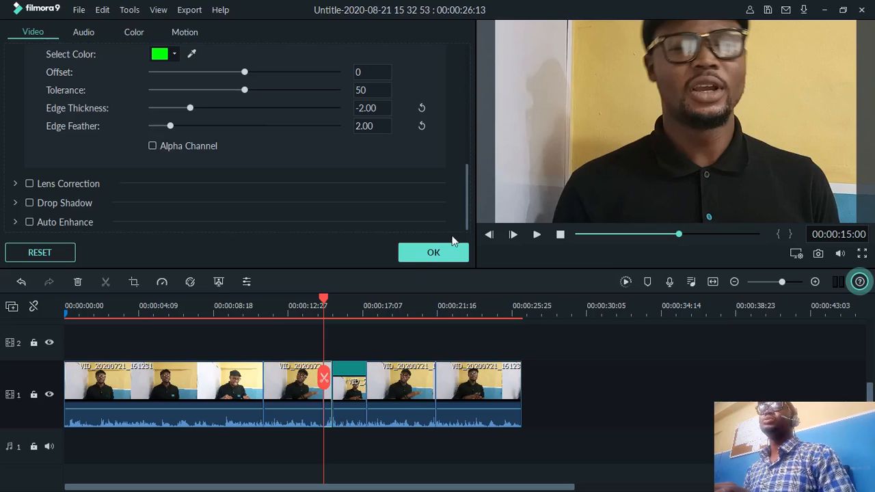
left_click(414, 258)
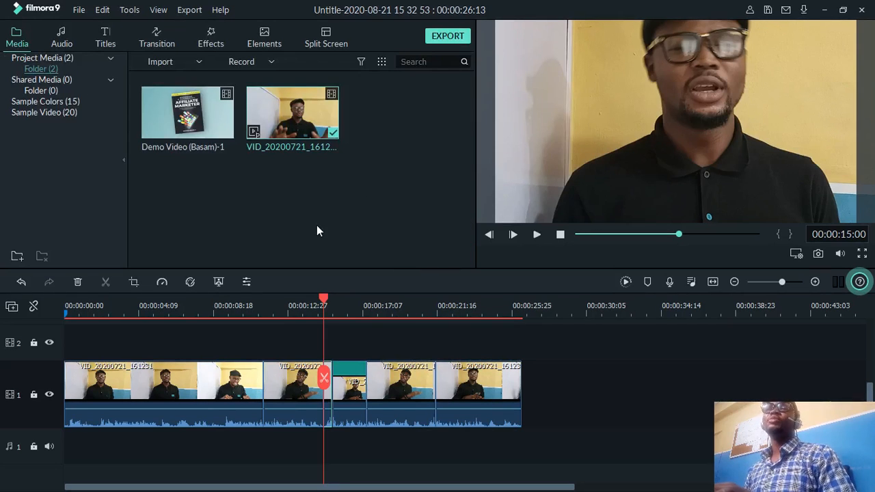